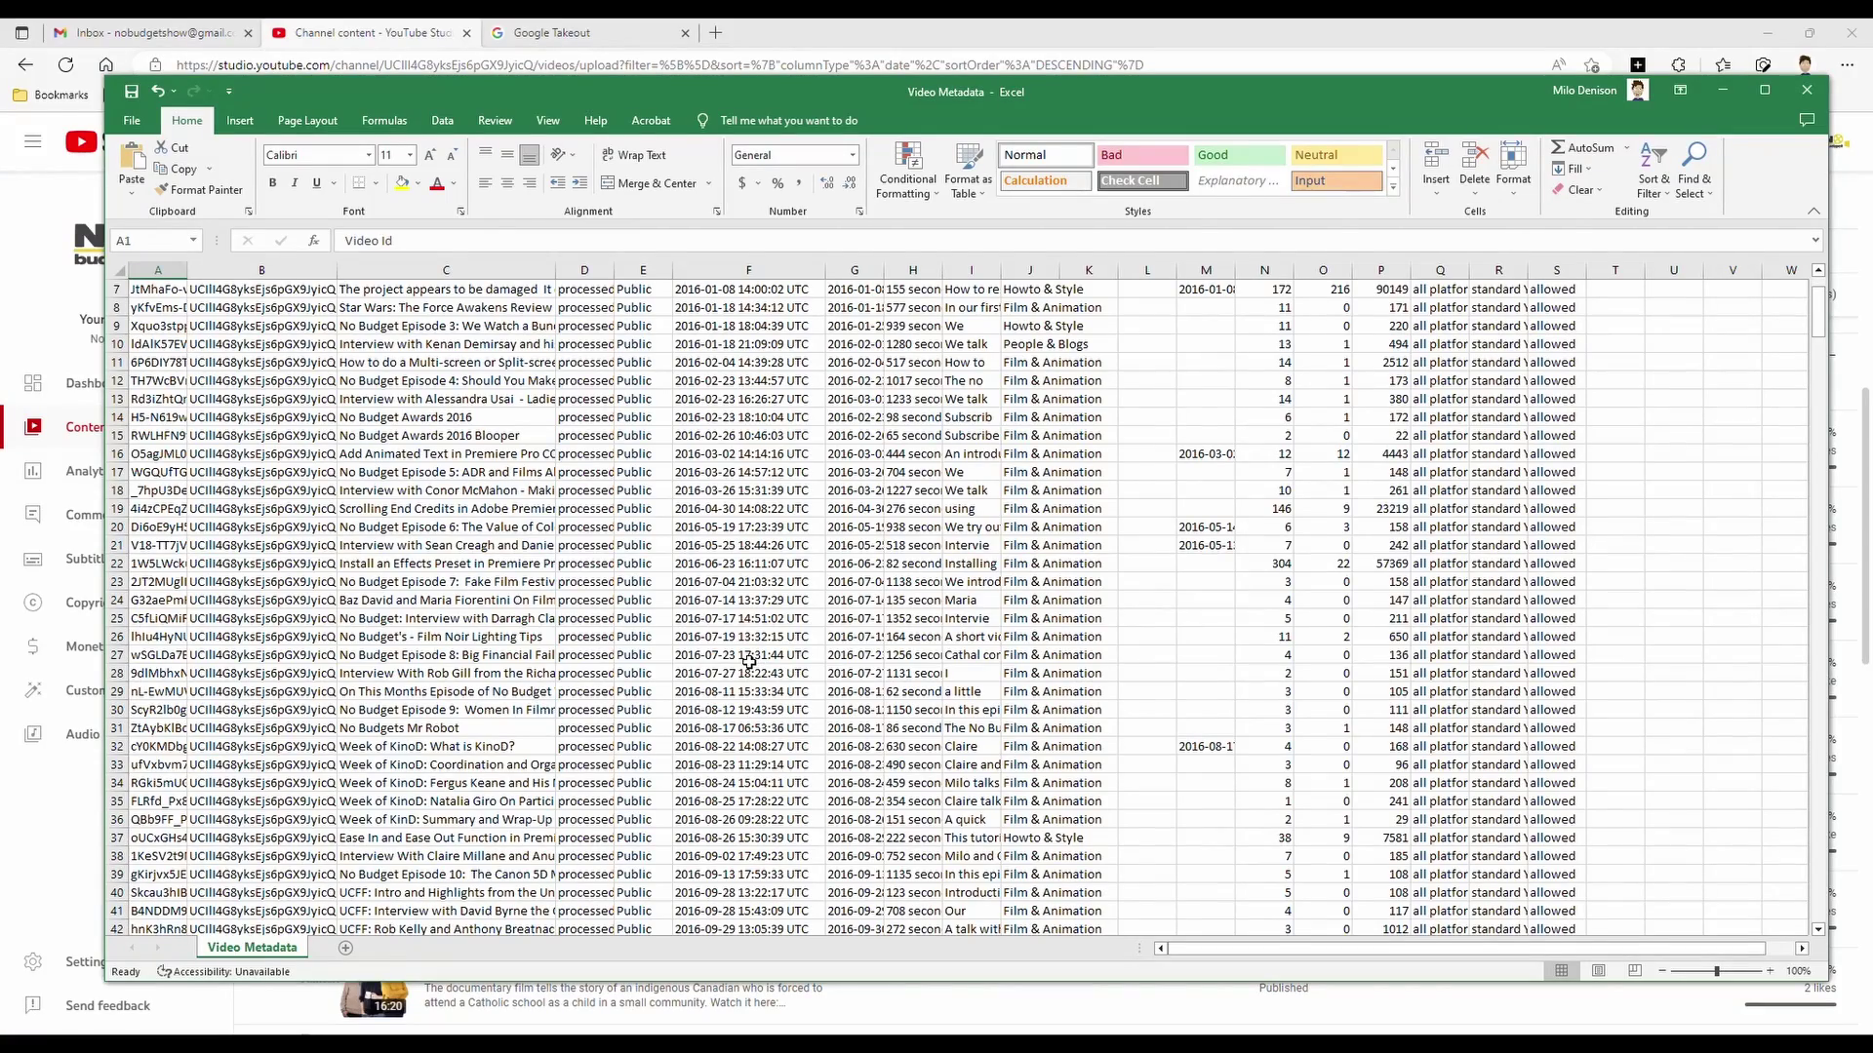
- Select all 30 videos in the YouTube Studio list, then switch to the Google Takeout tab
scroll(748, 662, "up", 2)
scroll(748, 668, "down", 6)
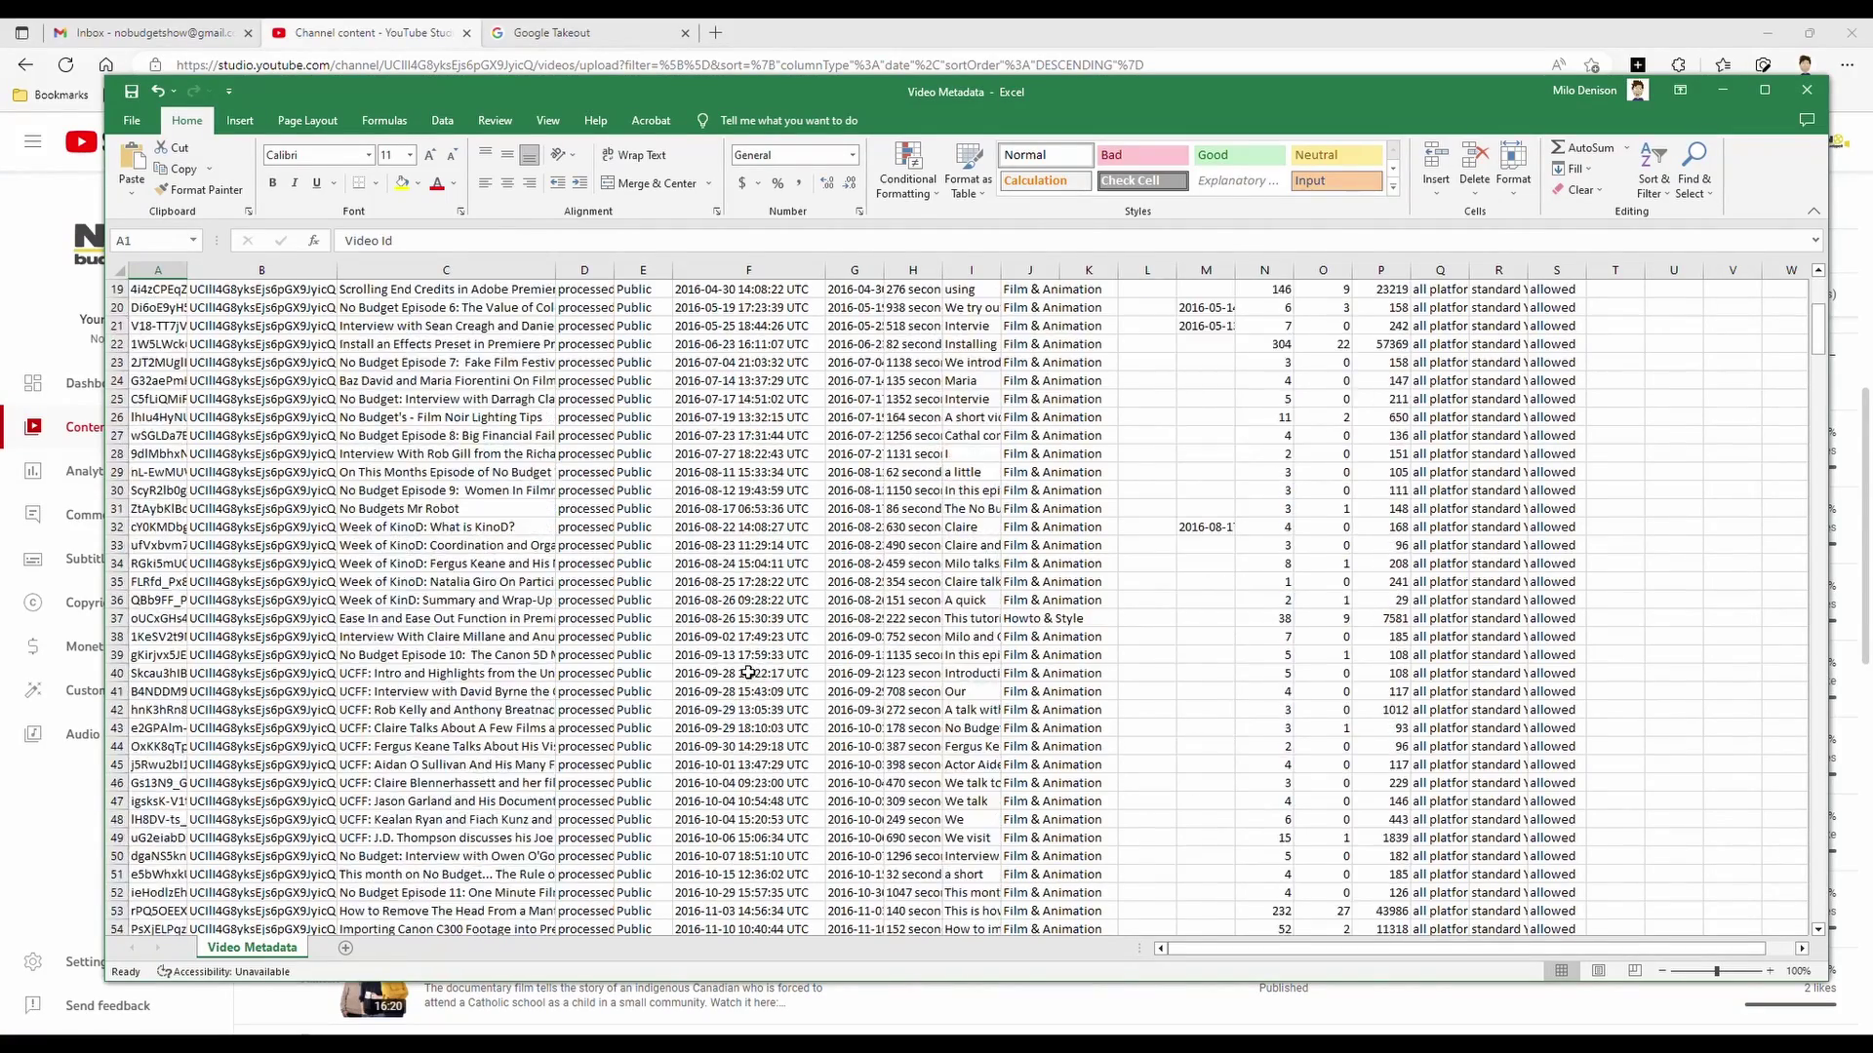
scroll(748, 673, "down", 20)
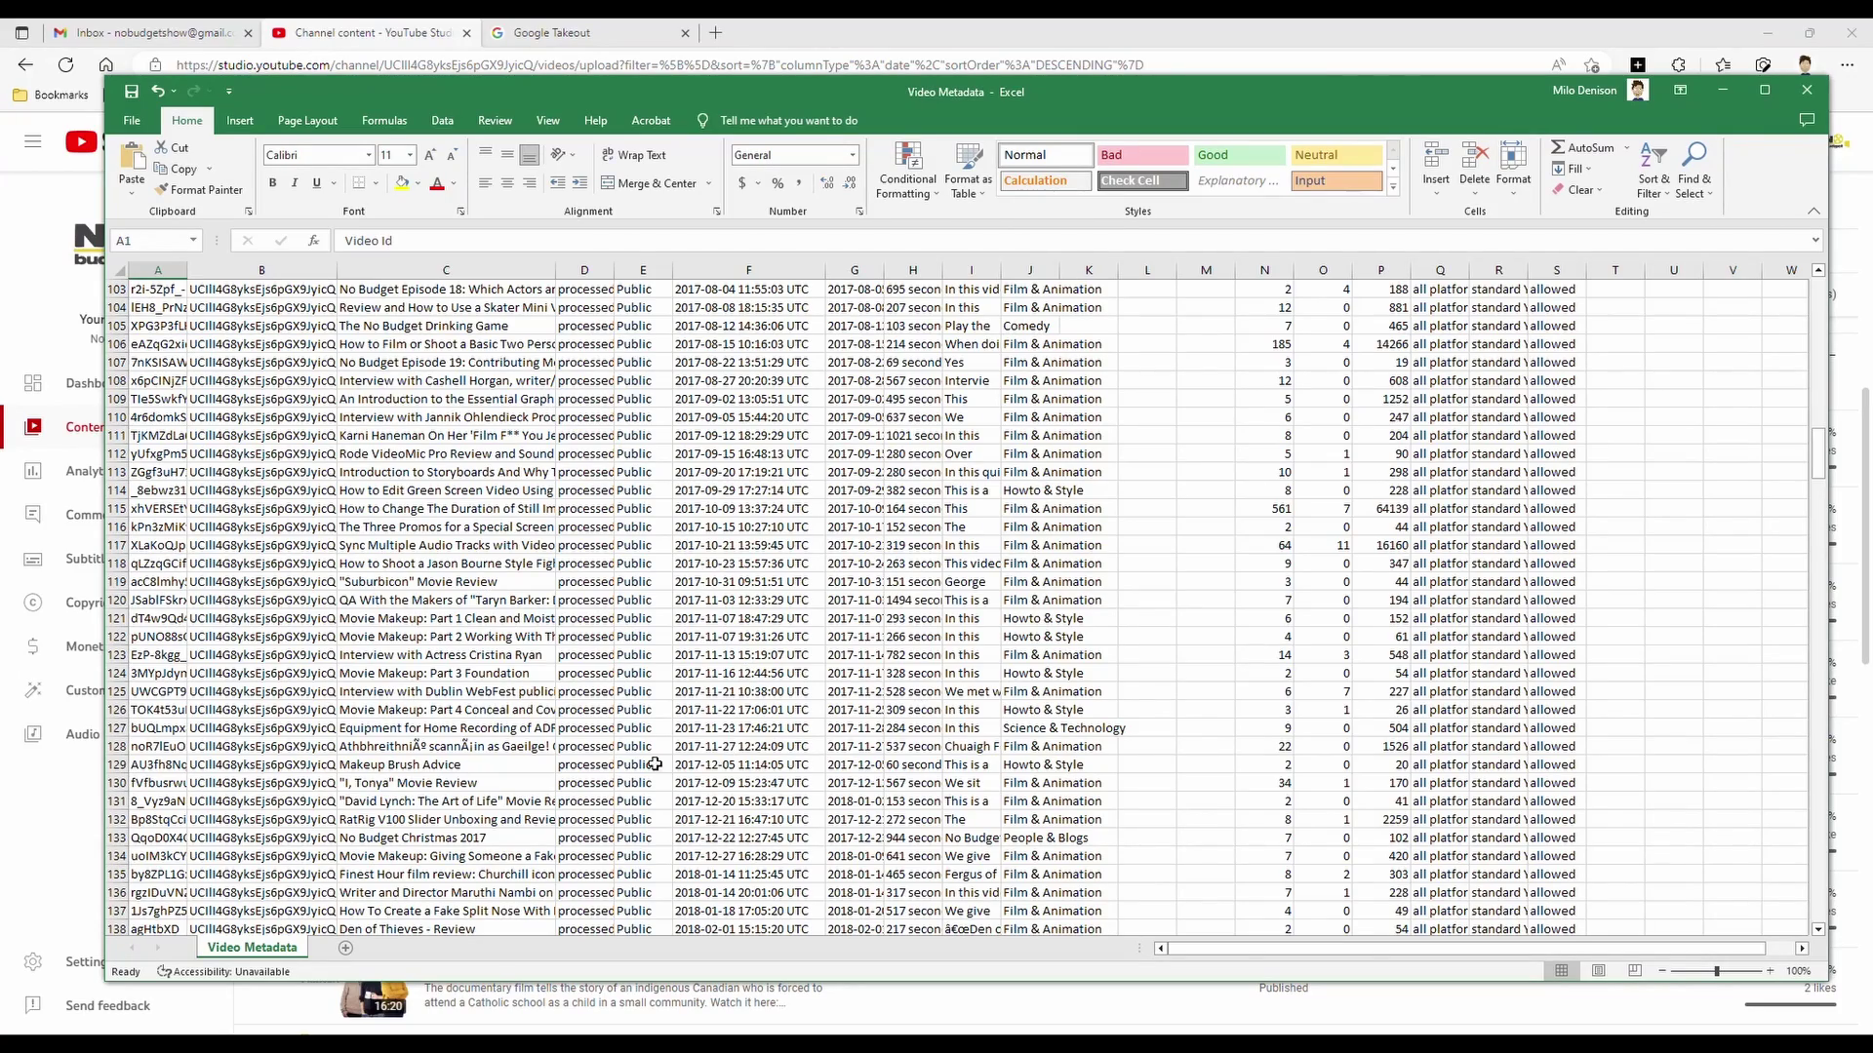
scroll(1166, 763, "down", 5)
scroll(1141, 764, "down", 6)
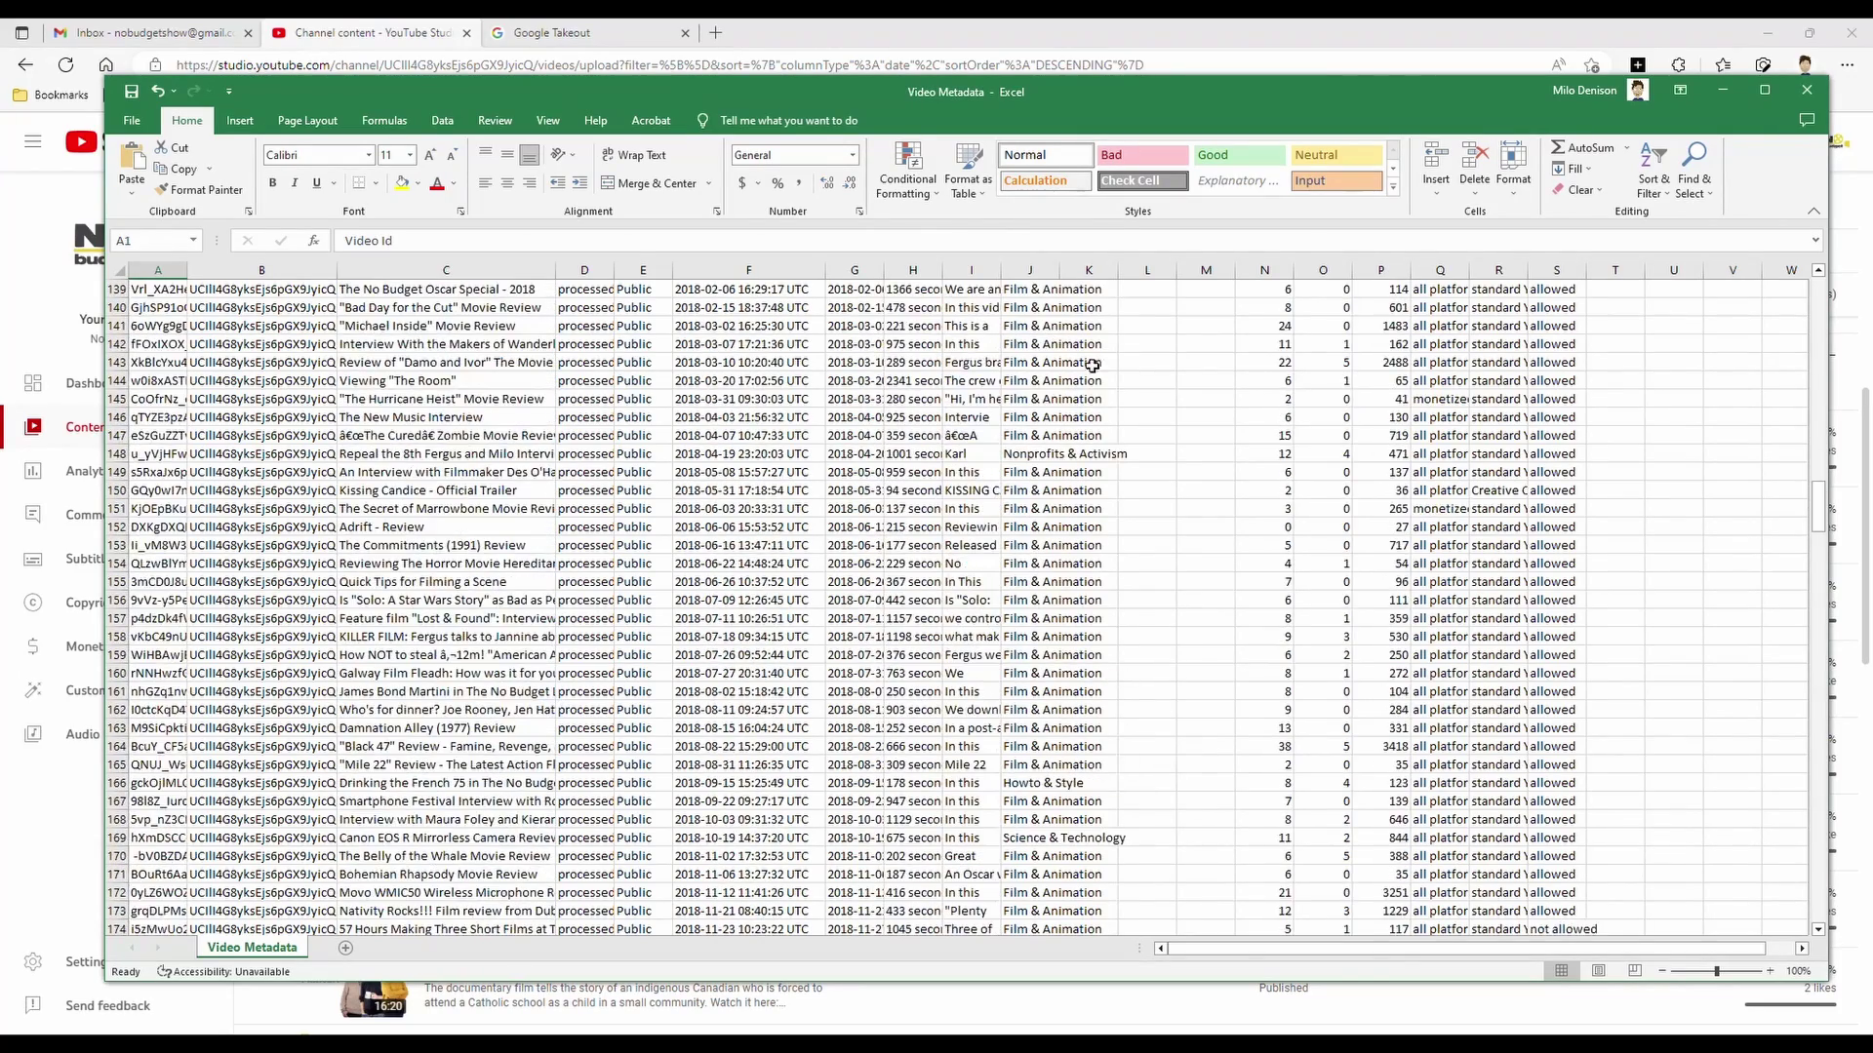
scroll(1087, 363, "down", 7)
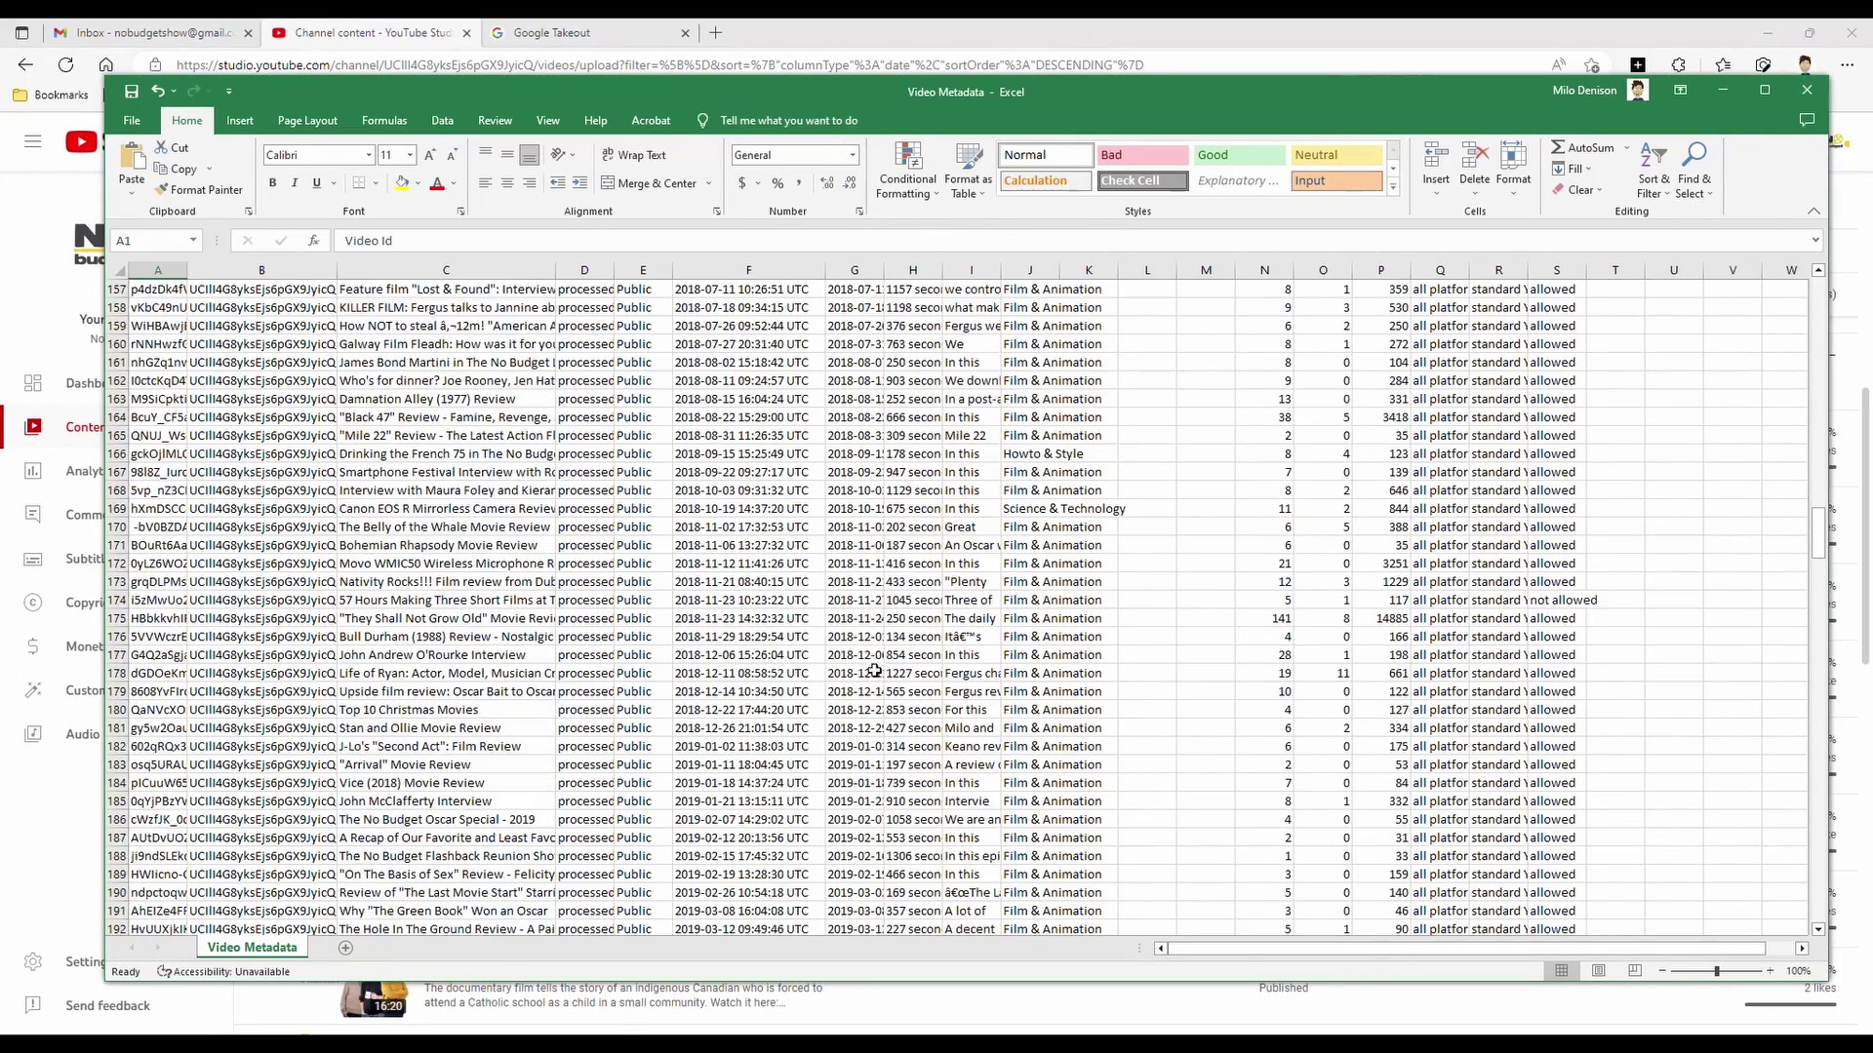
left_click(415, 29)
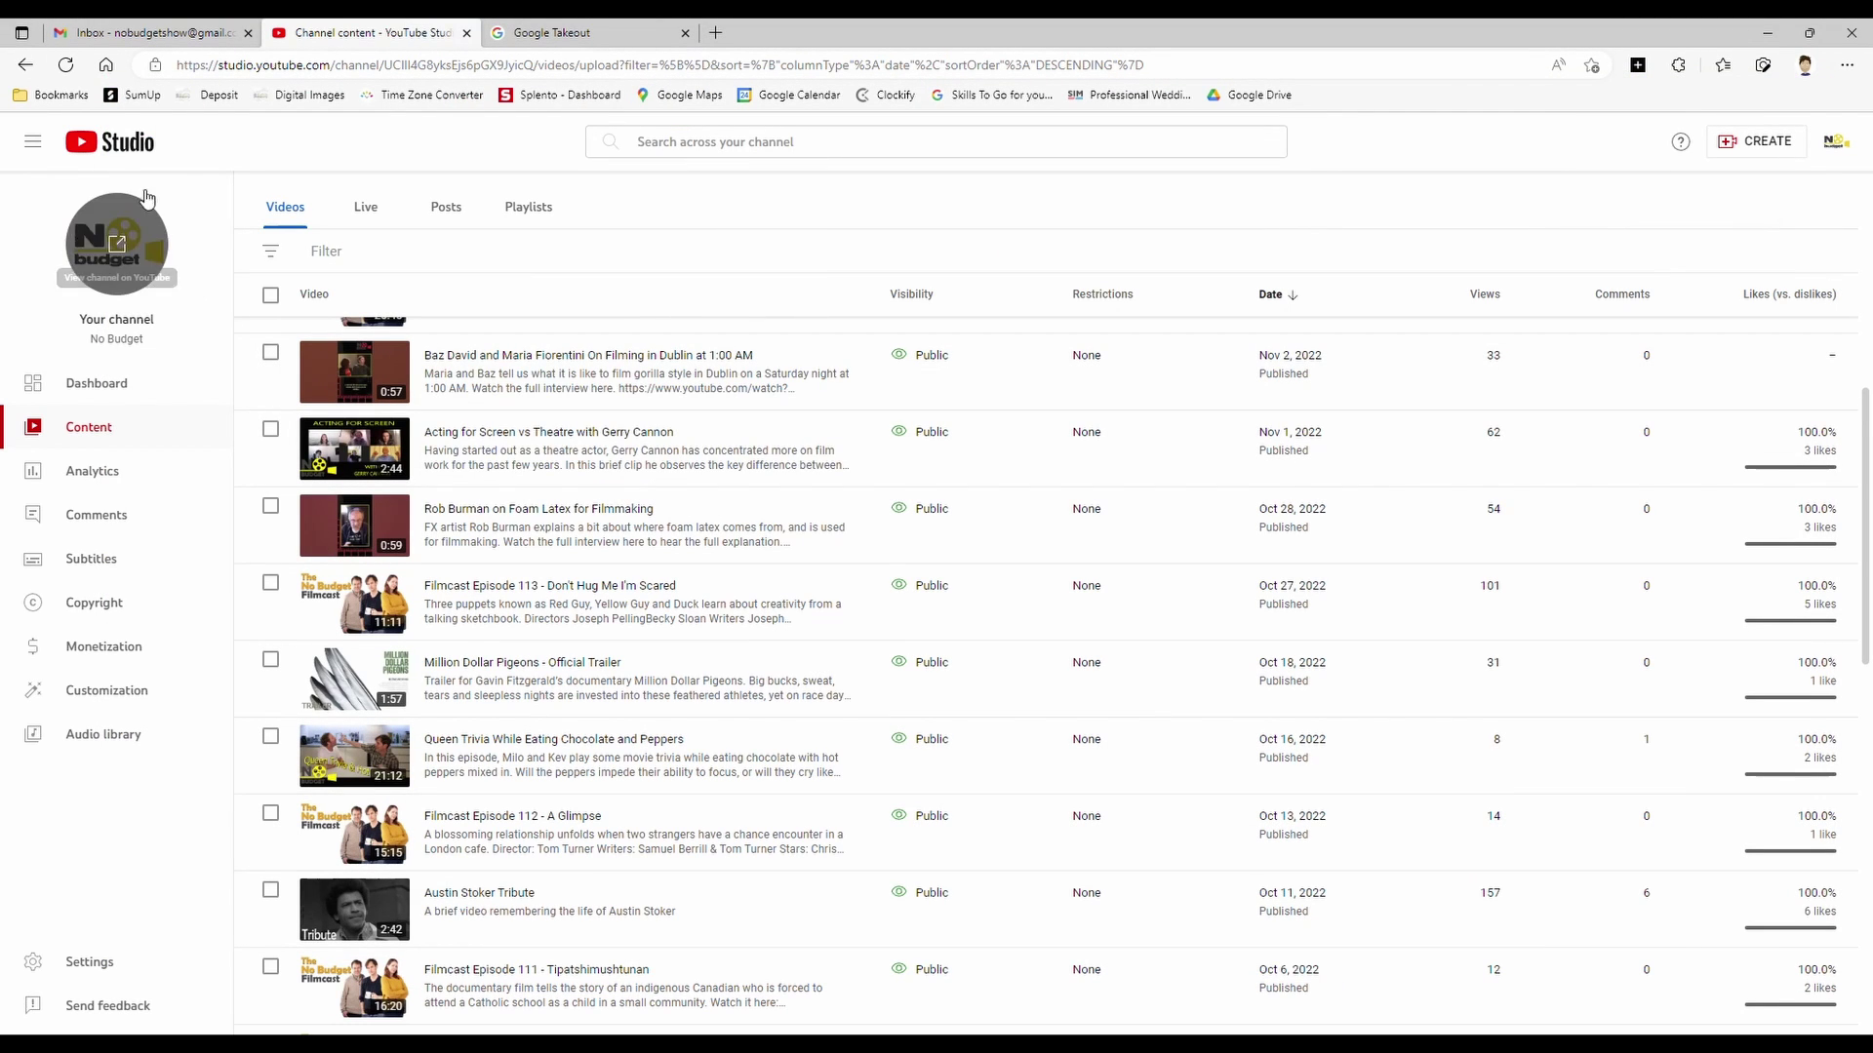
scroll(648, 571, "down", 4)
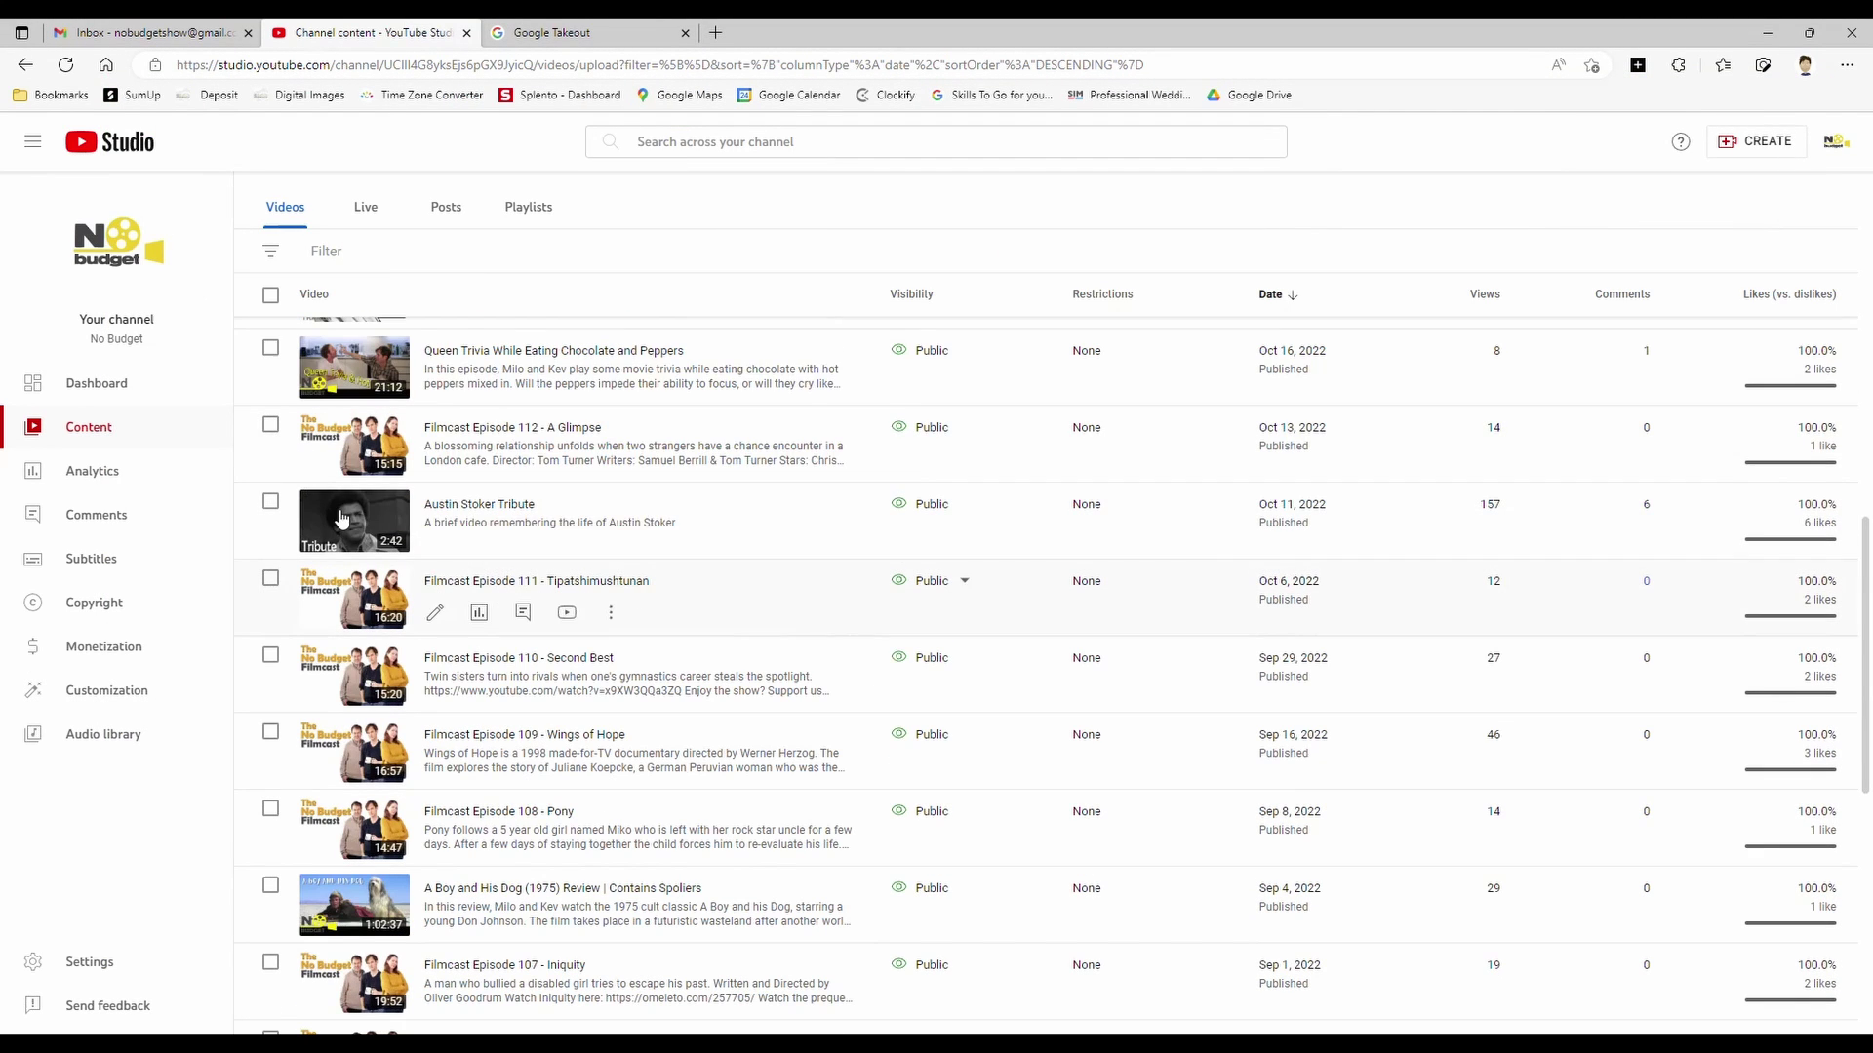
left_click(270, 295)
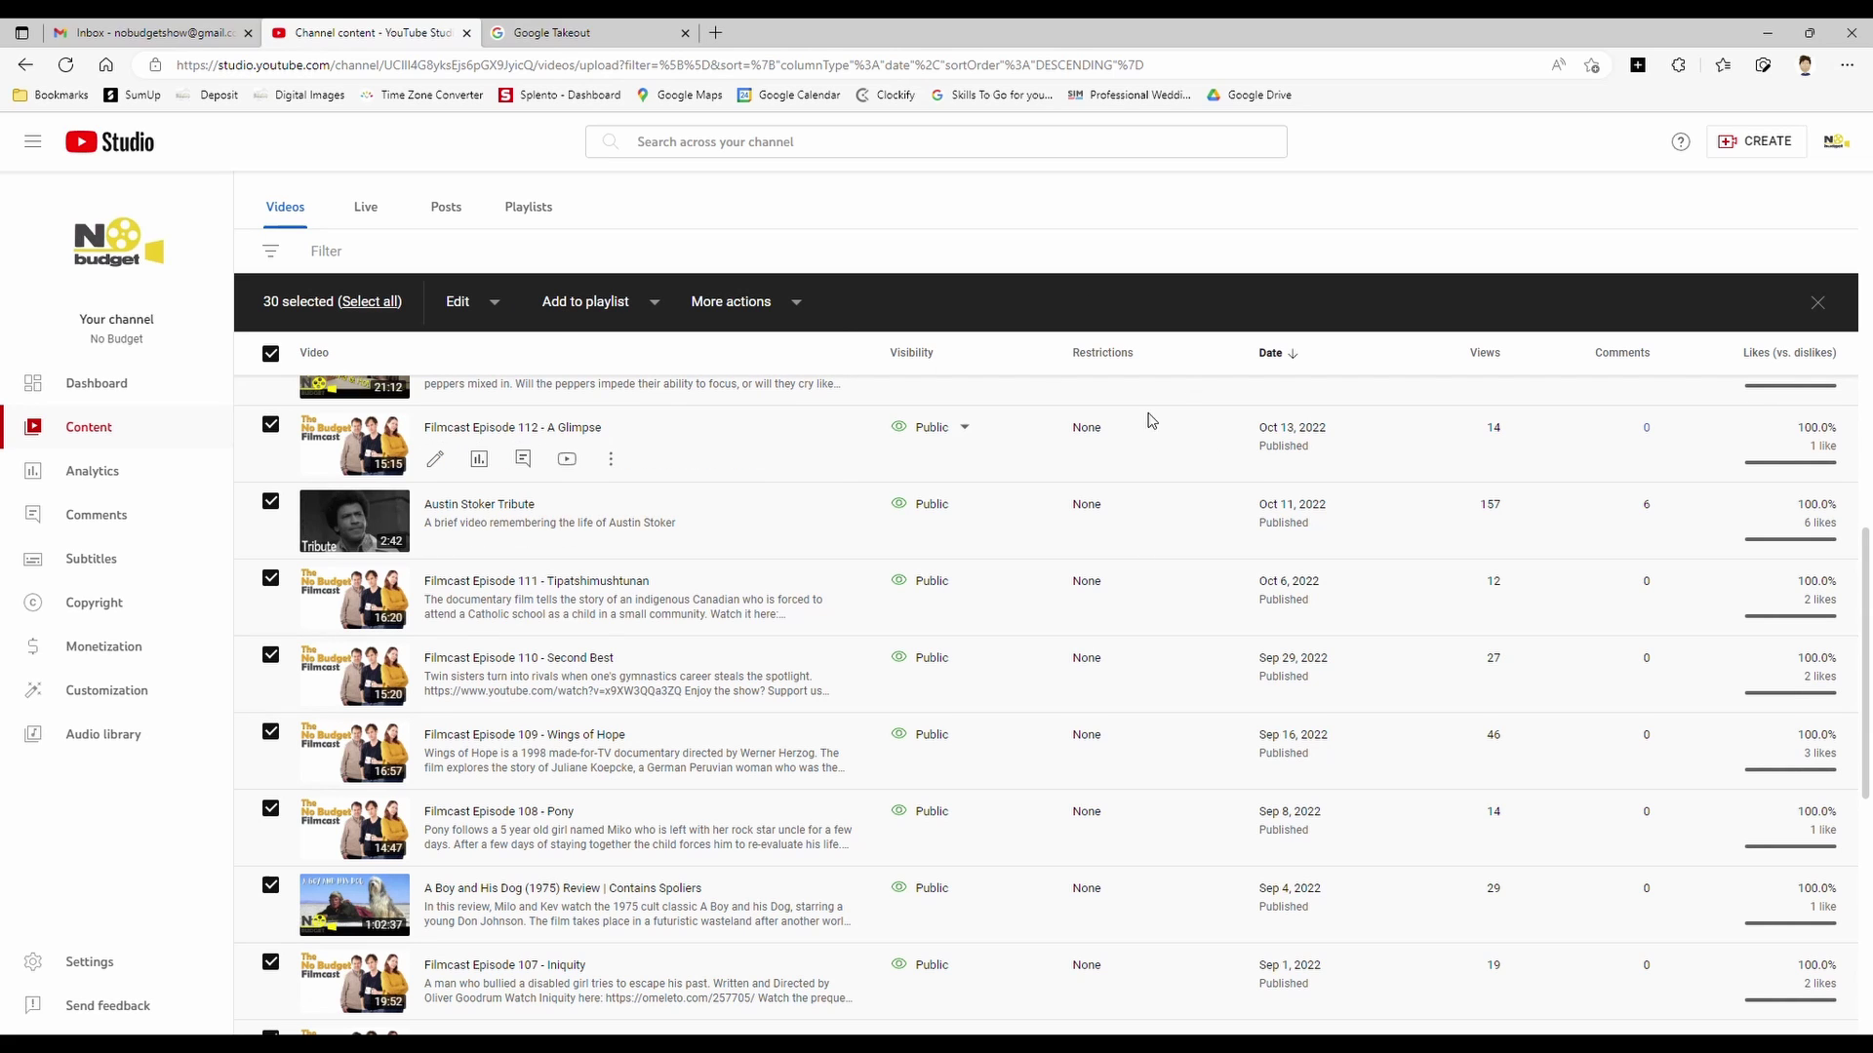
left_click(583, 29)
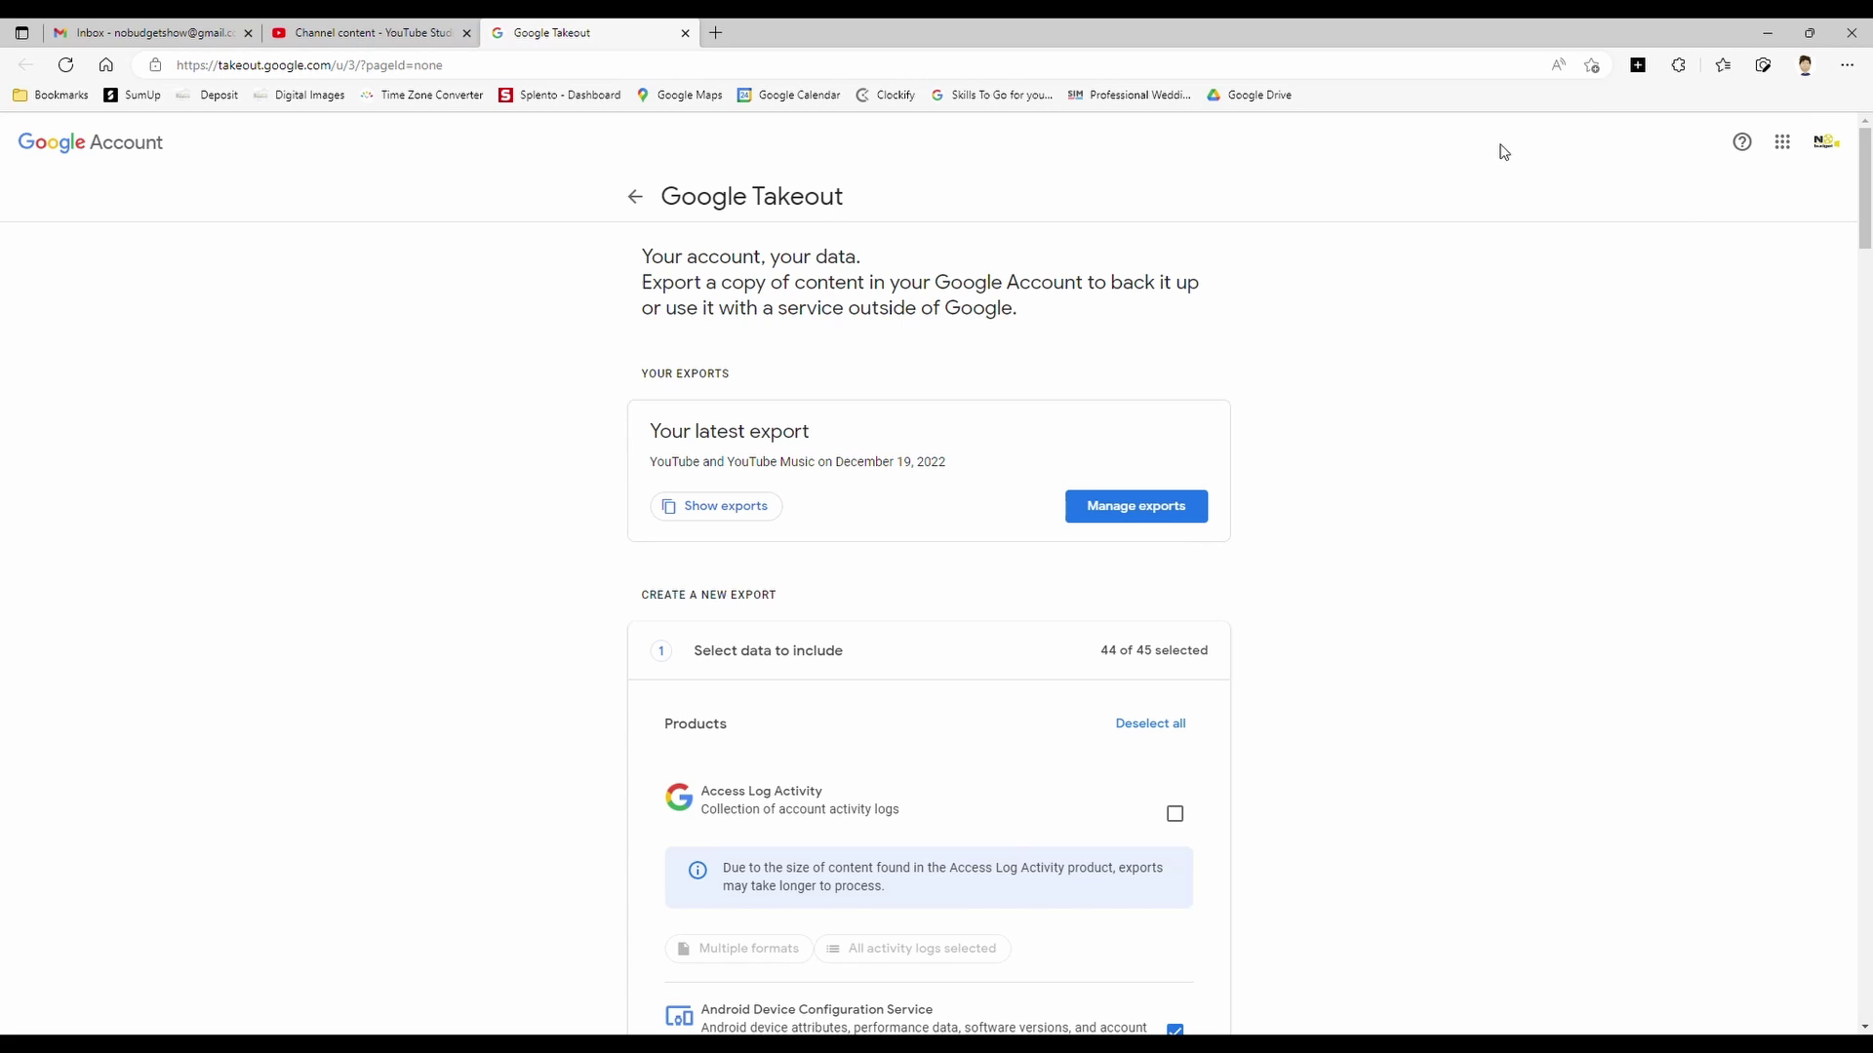
- Deselect all products and tick only YouTube and YouTube Music (1 of 45)
scroll(1458, 347, "down", 1)
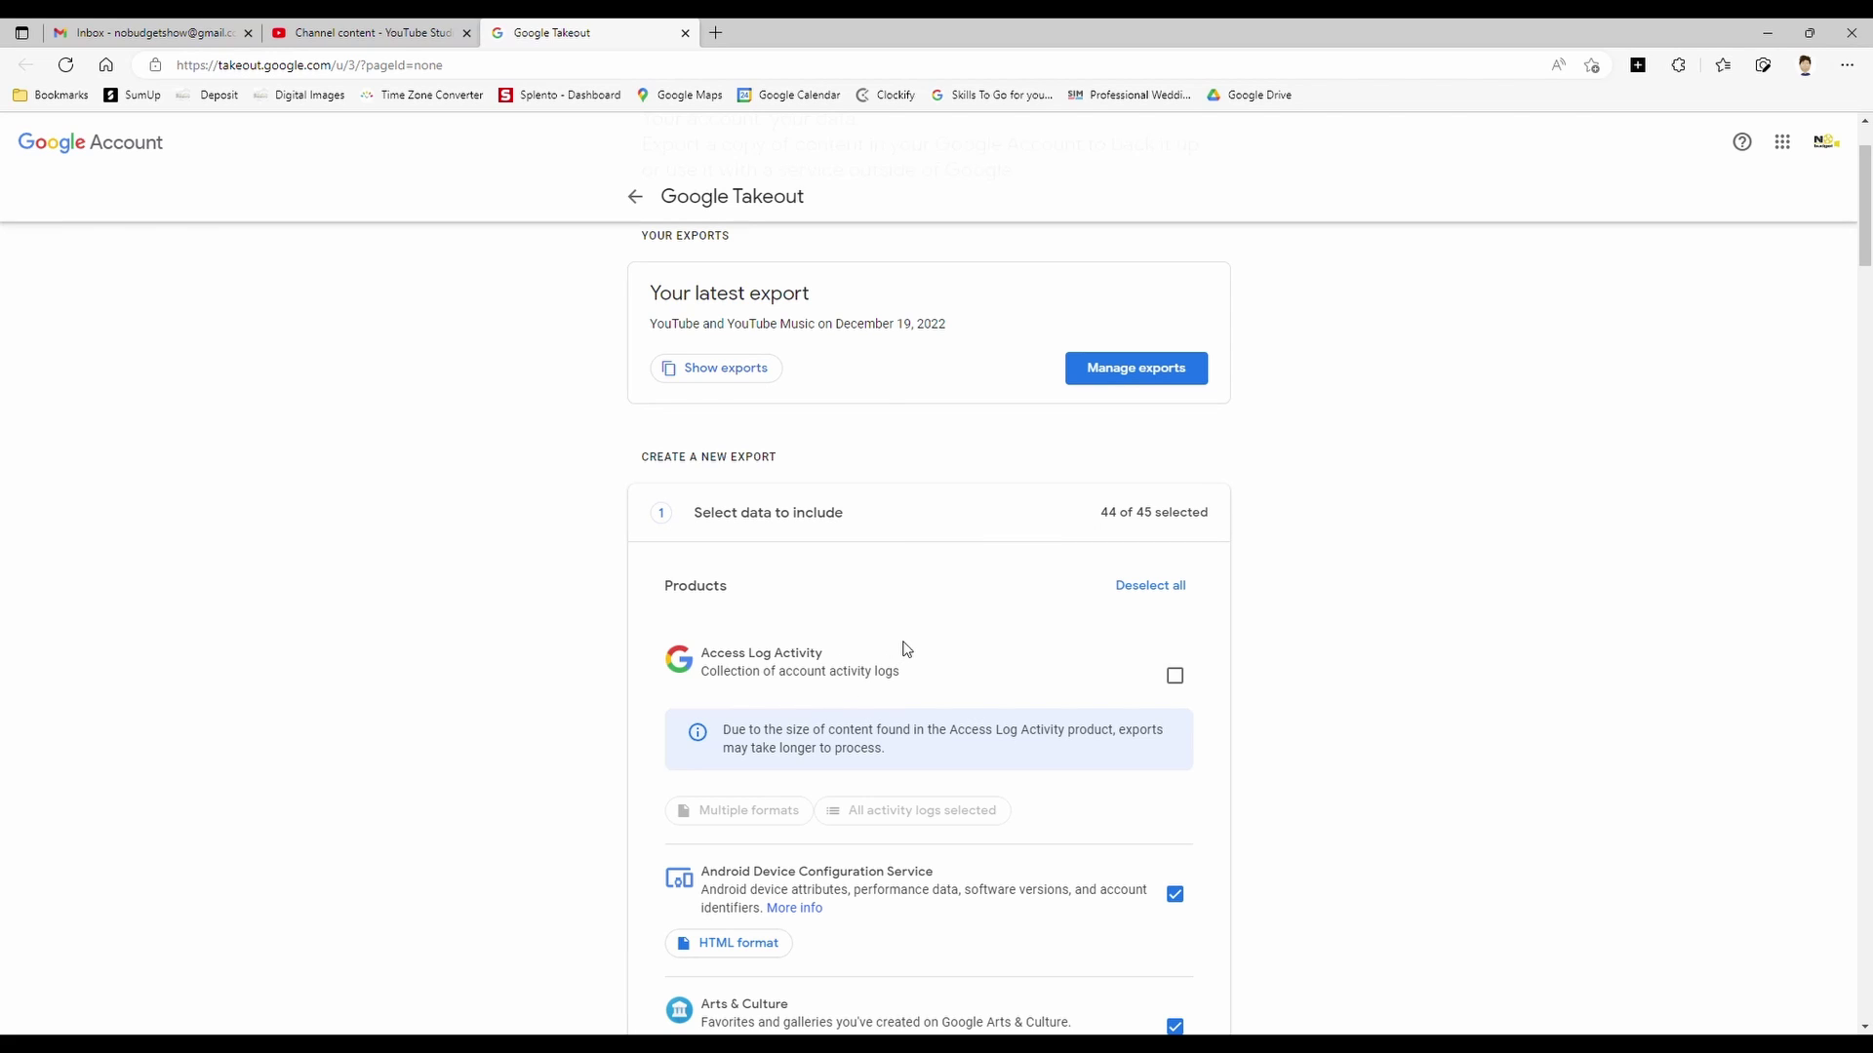
left_click(1161, 588)
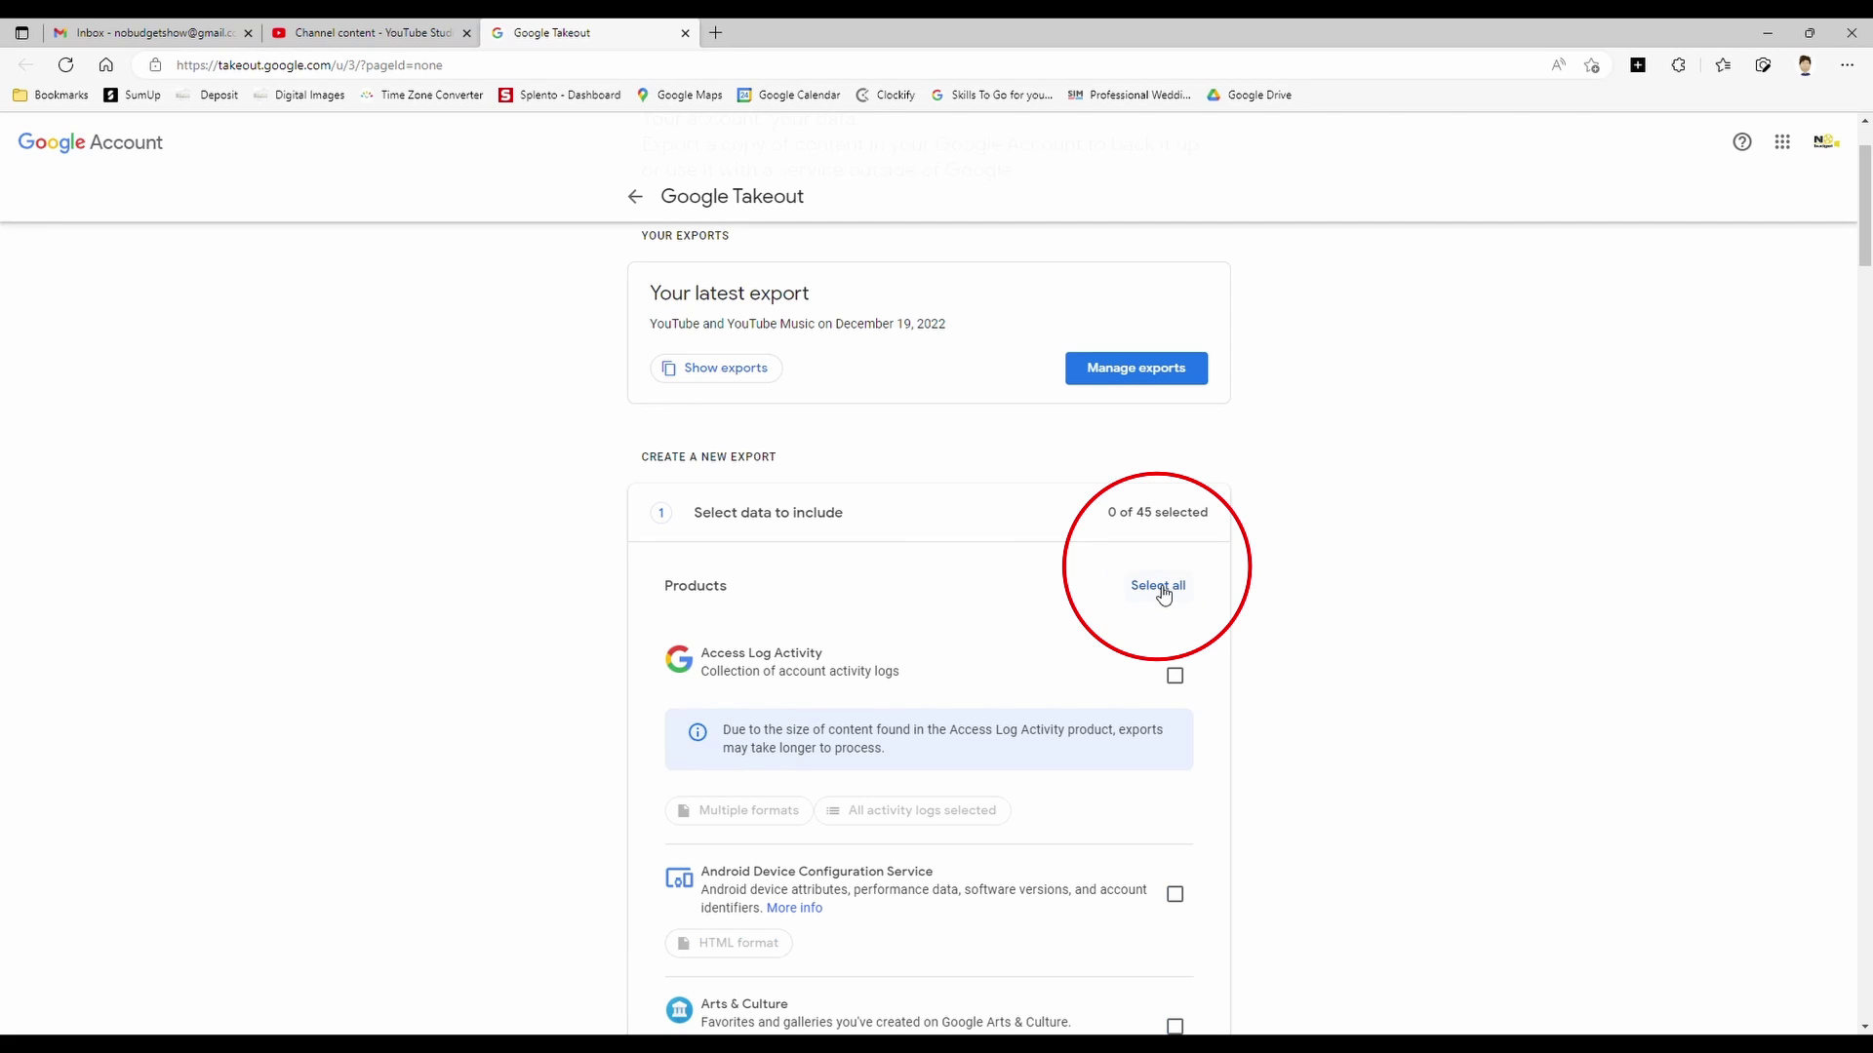
scroll(1032, 593, "down", 1)
scroll(885, 653, "down", 3)
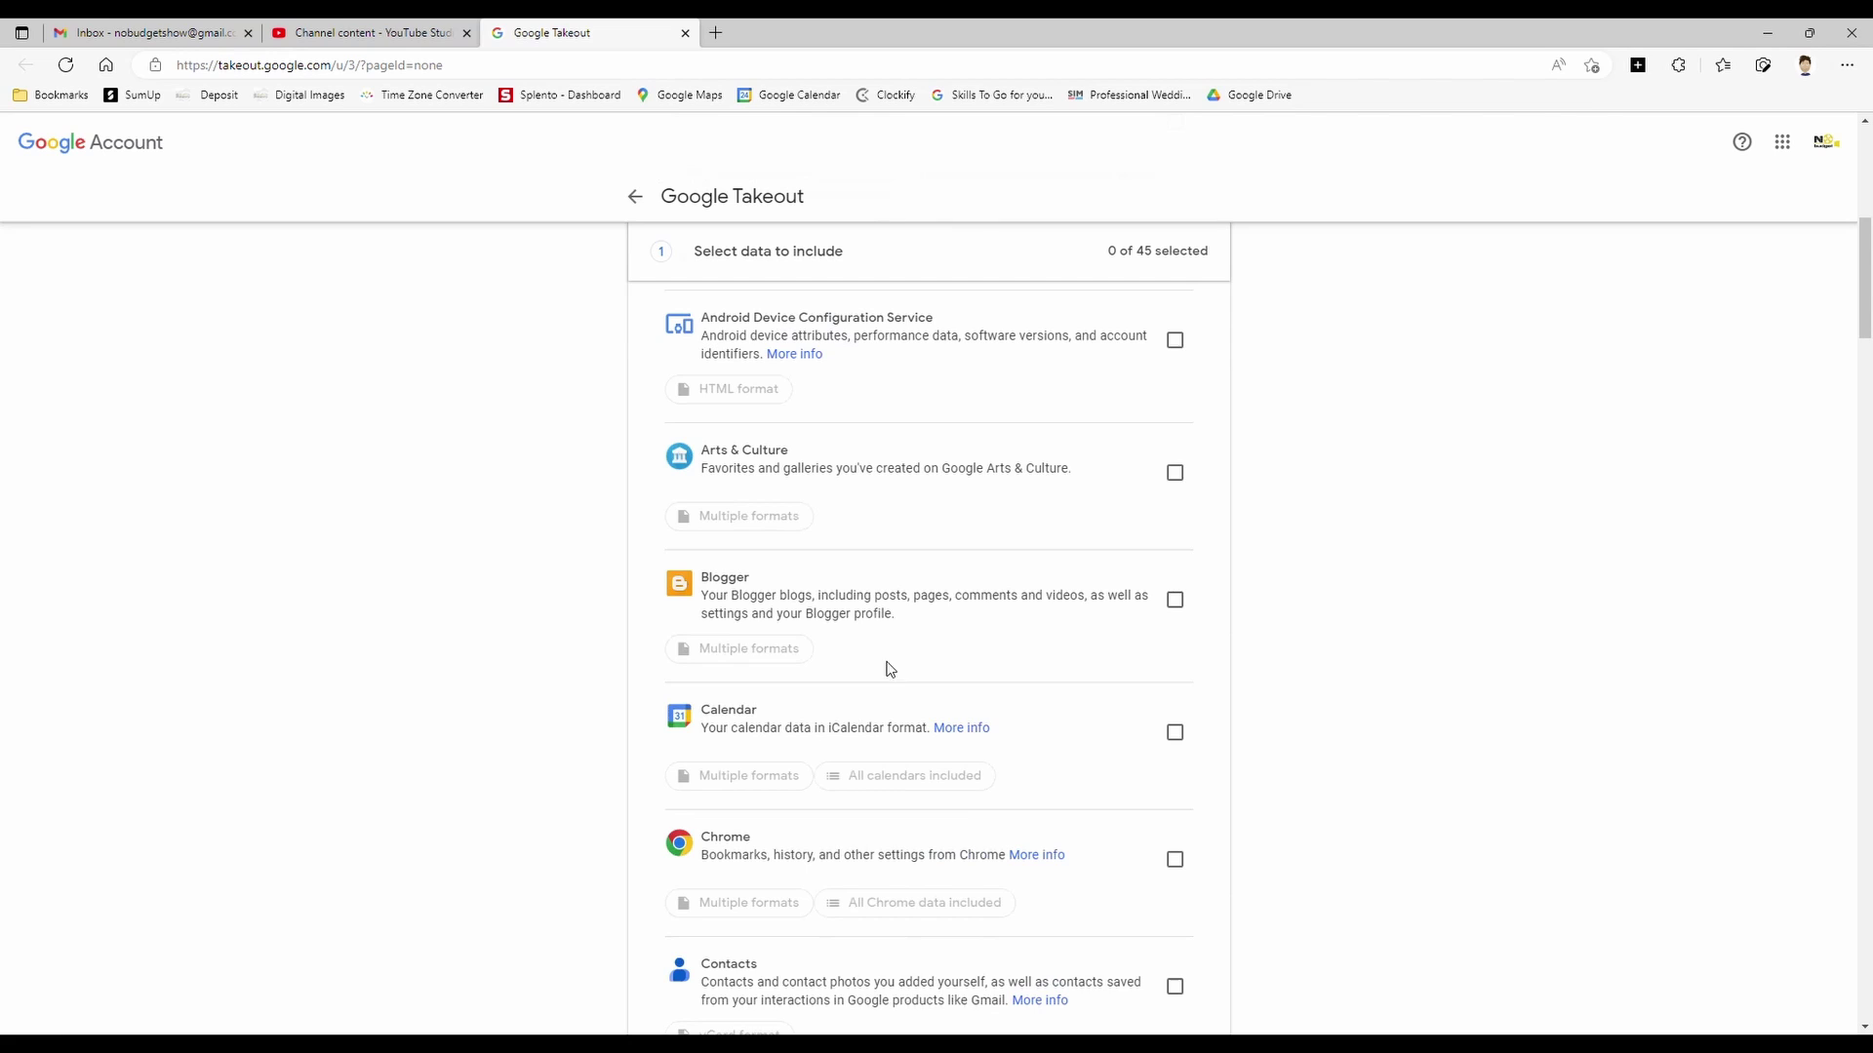
scroll(917, 677, "down", 3)
scroll(922, 682, "down", 15)
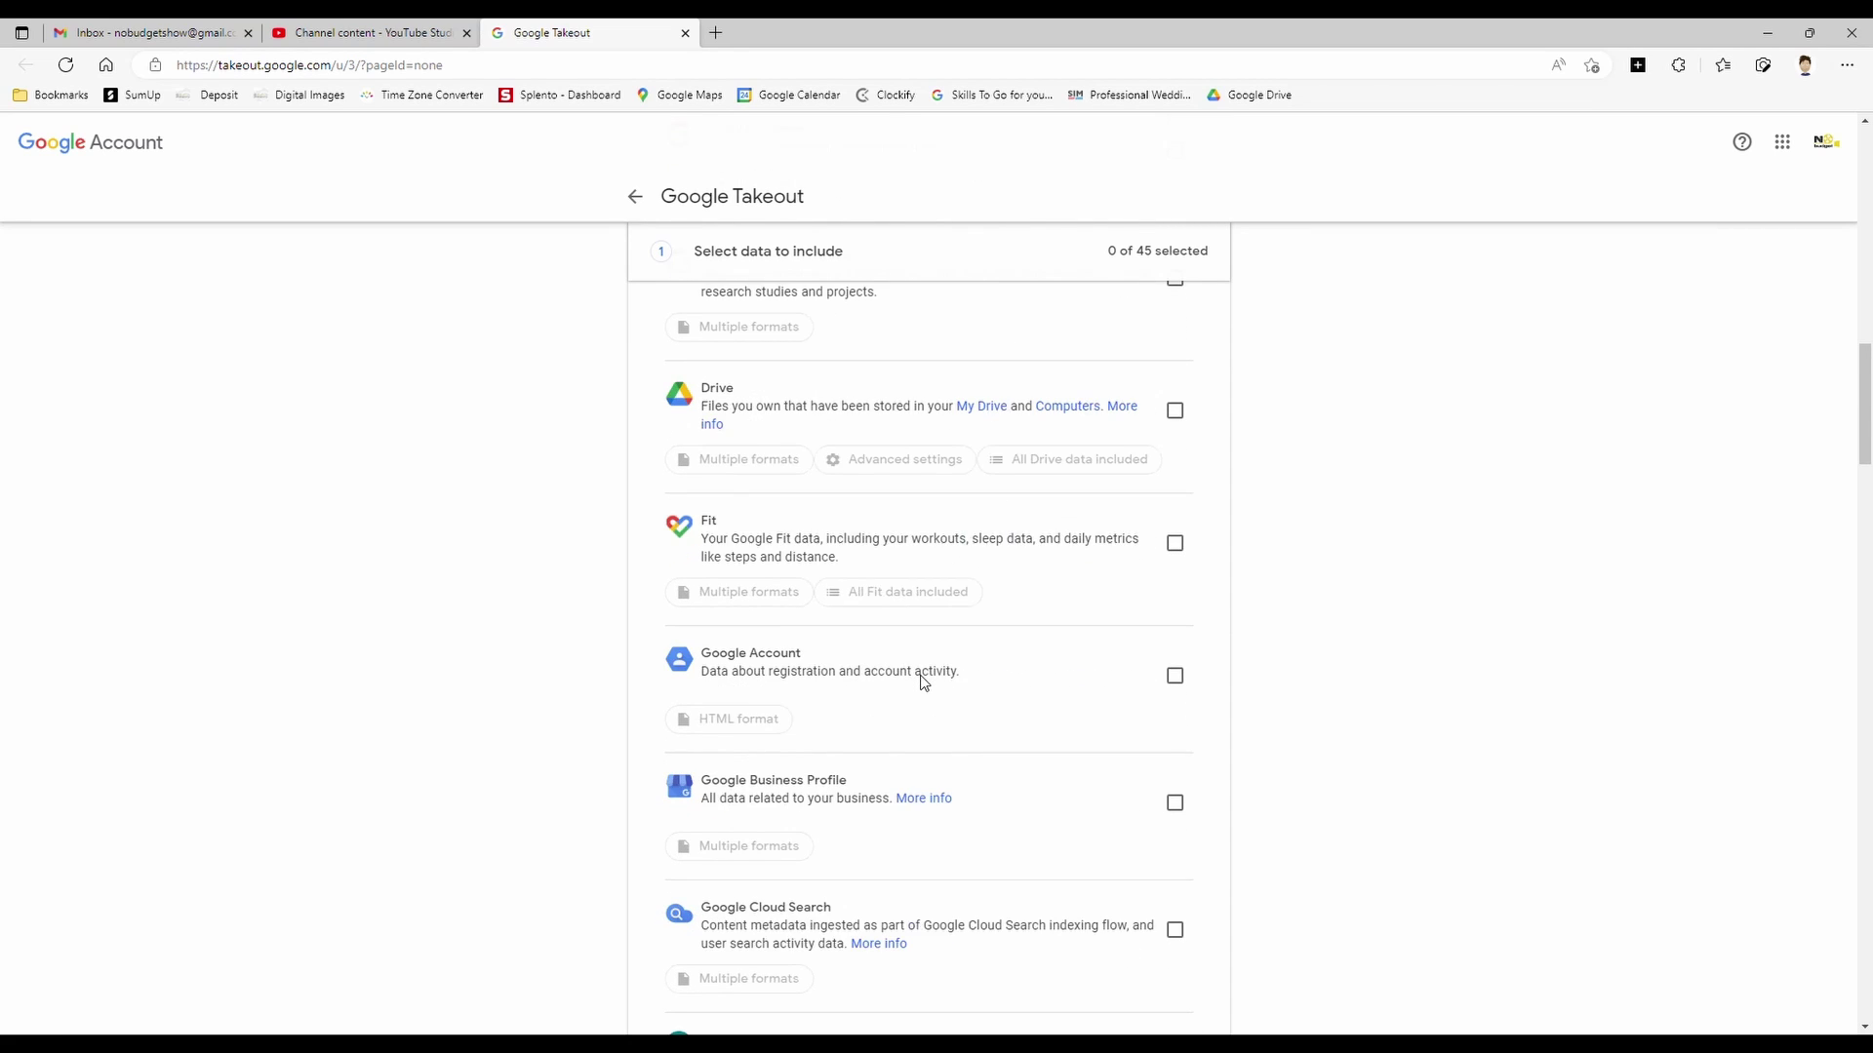
scroll(923, 683, "down", 20)
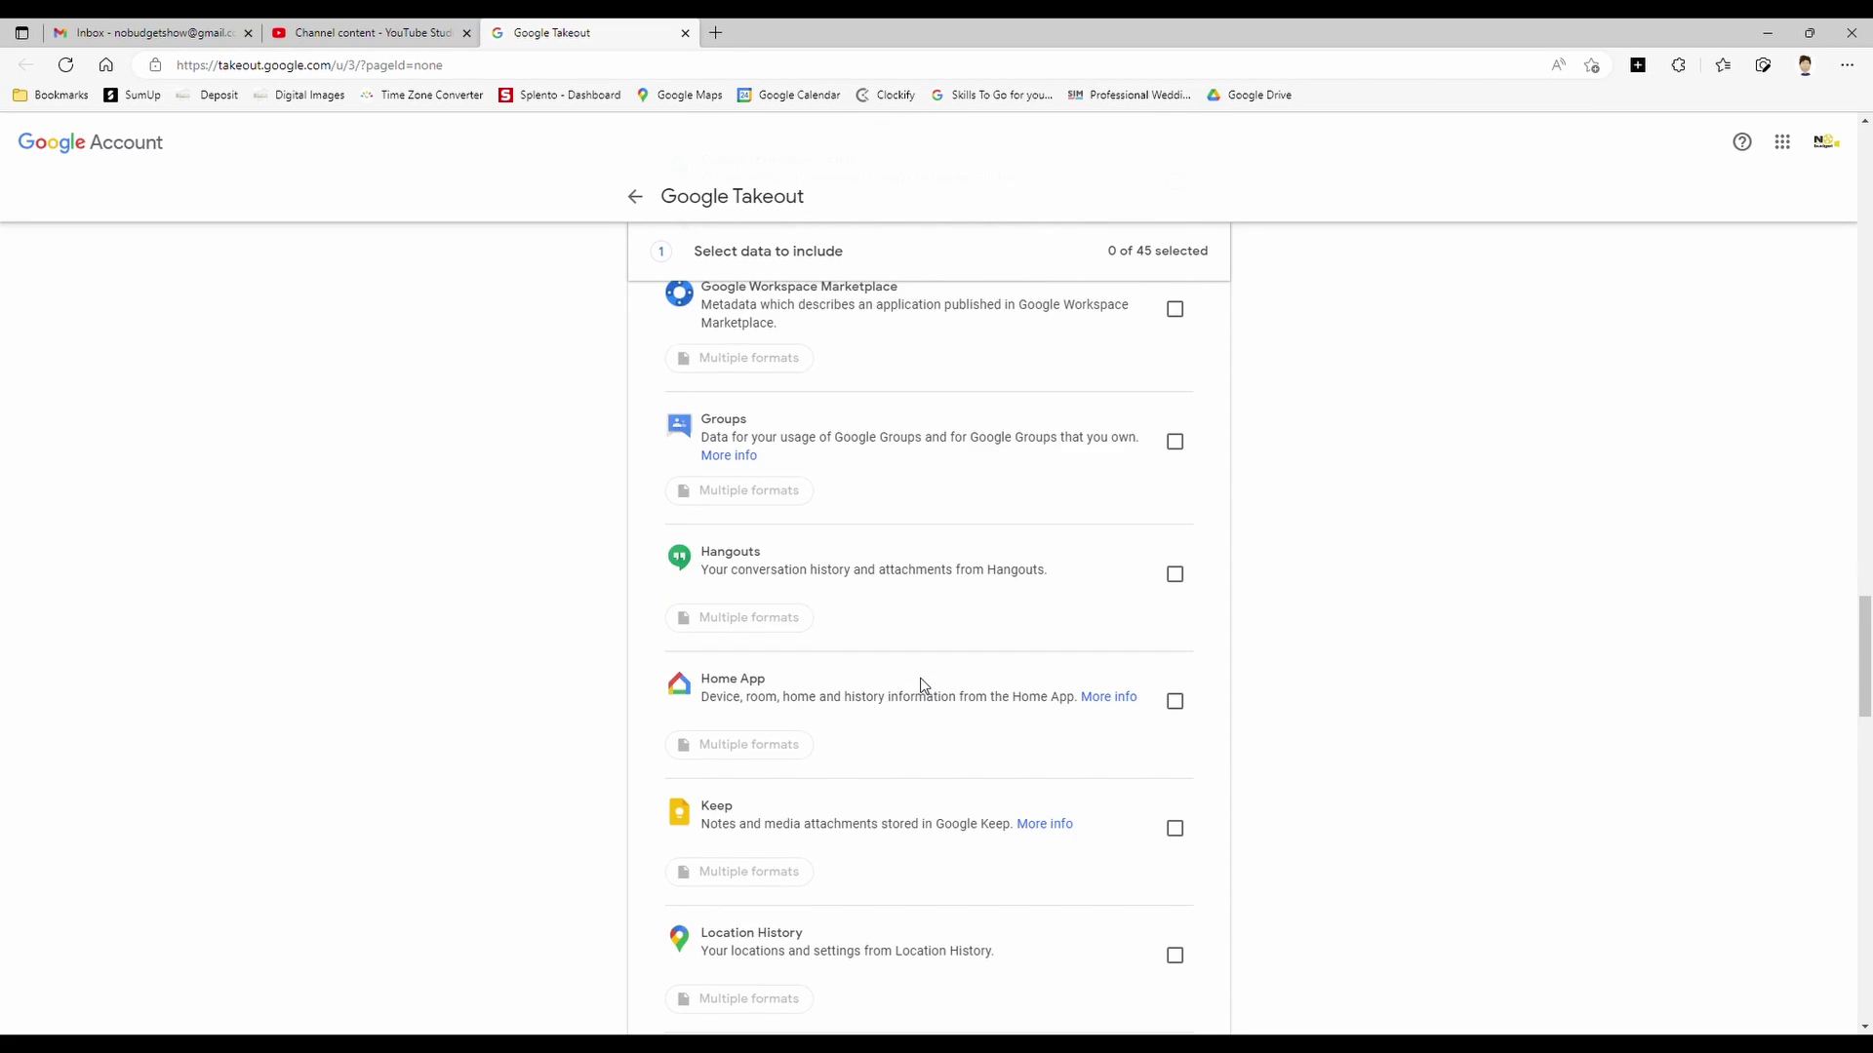
scroll(923, 686, "down", 2)
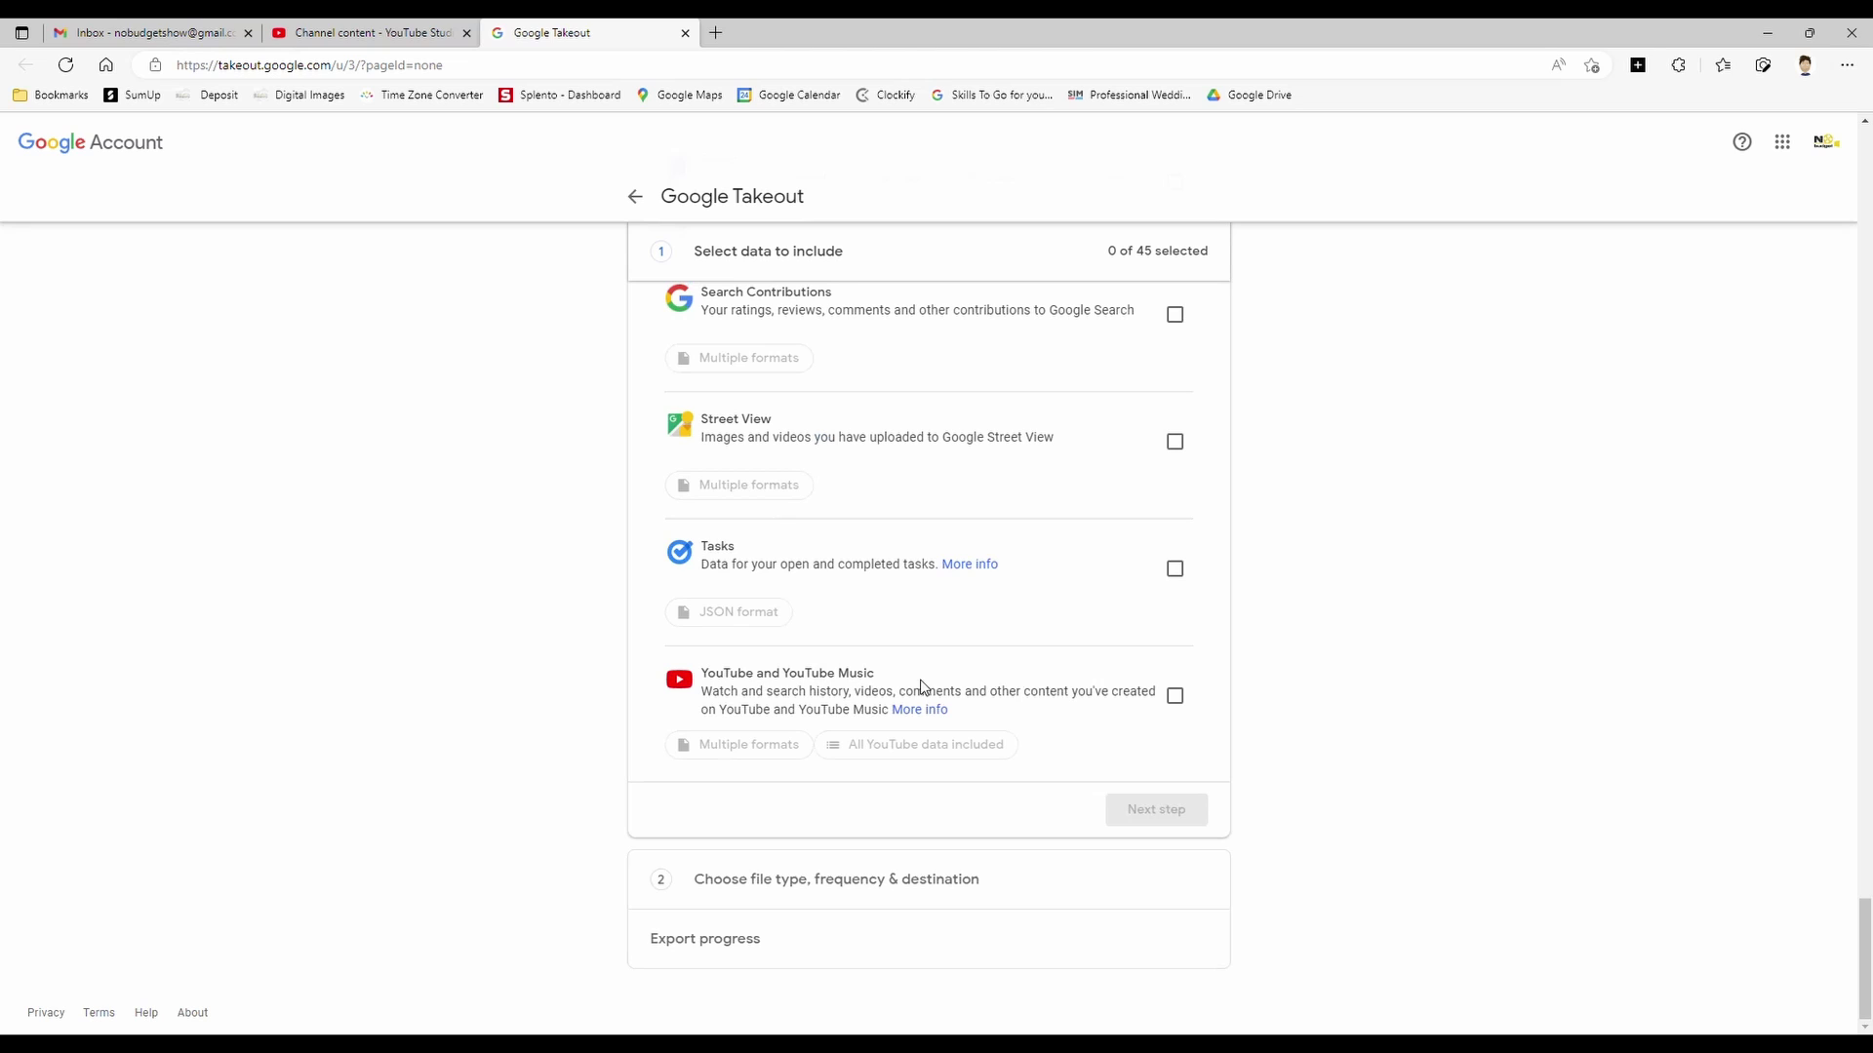
left_click_drag(717, 671, 878, 673)
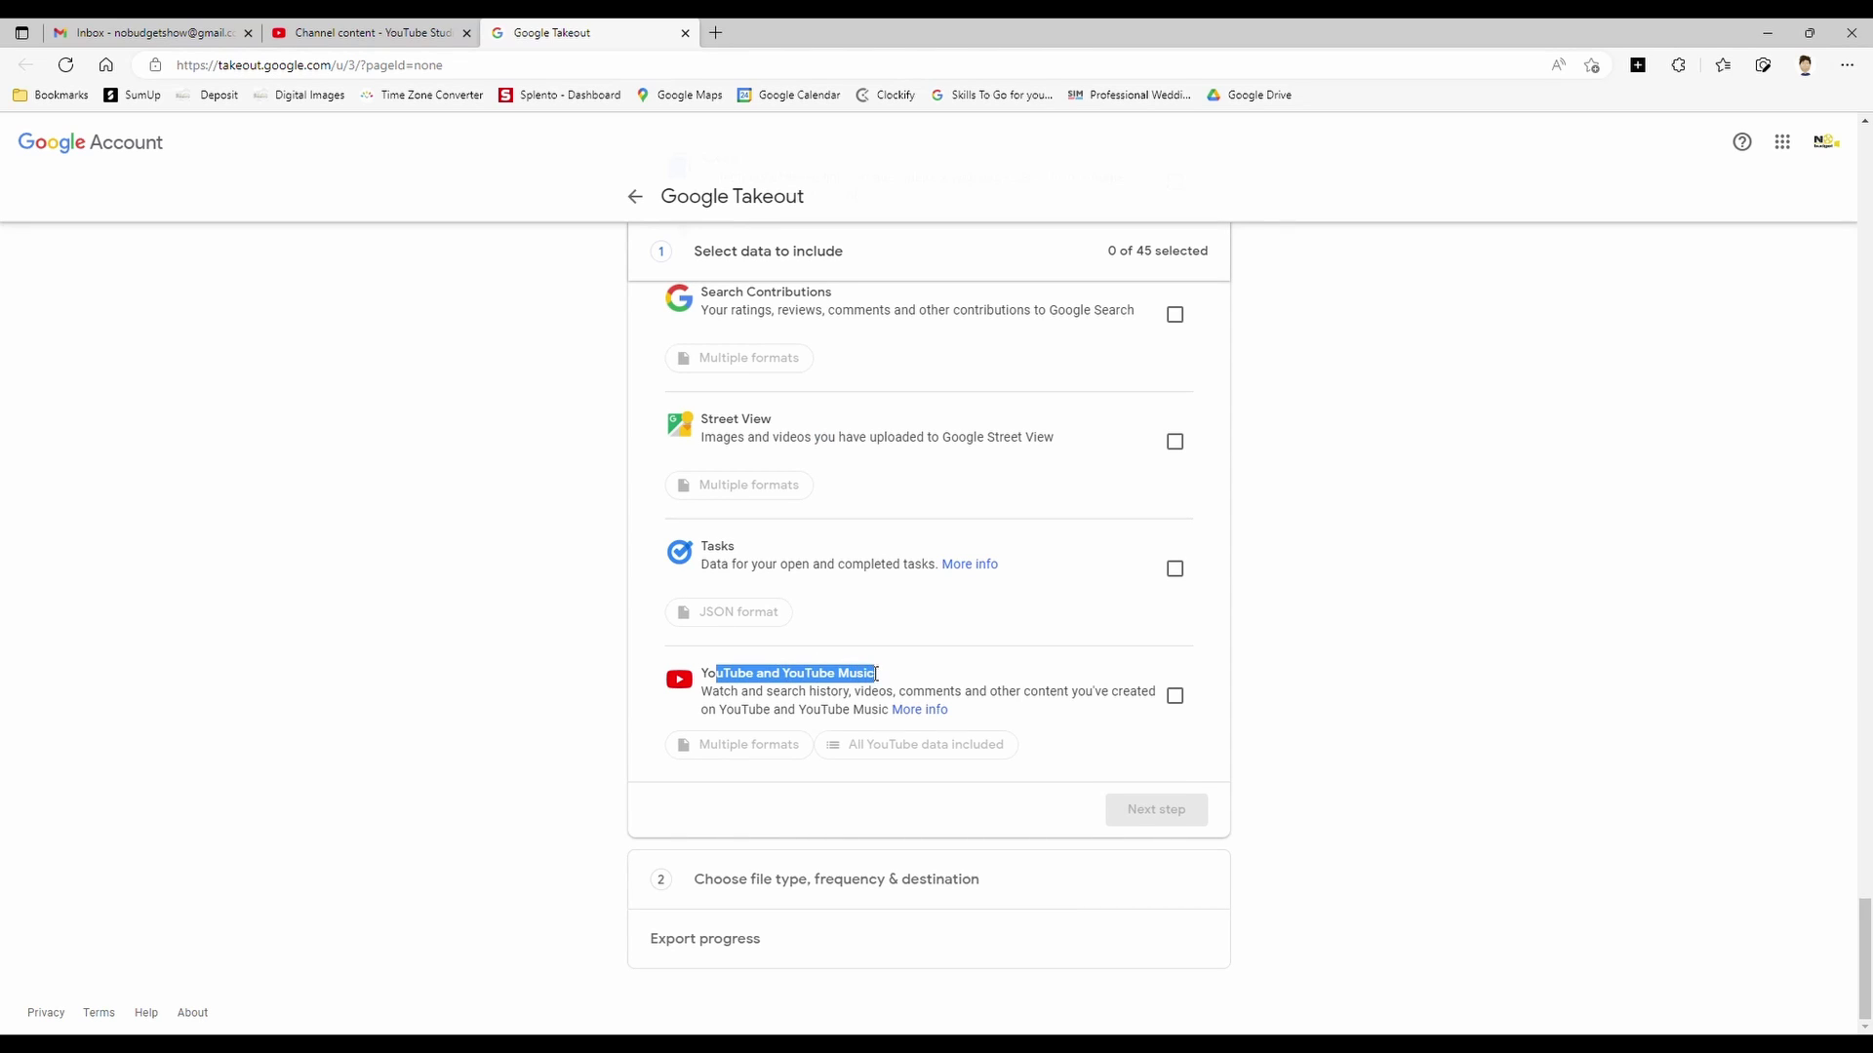
left_click(1019, 680)
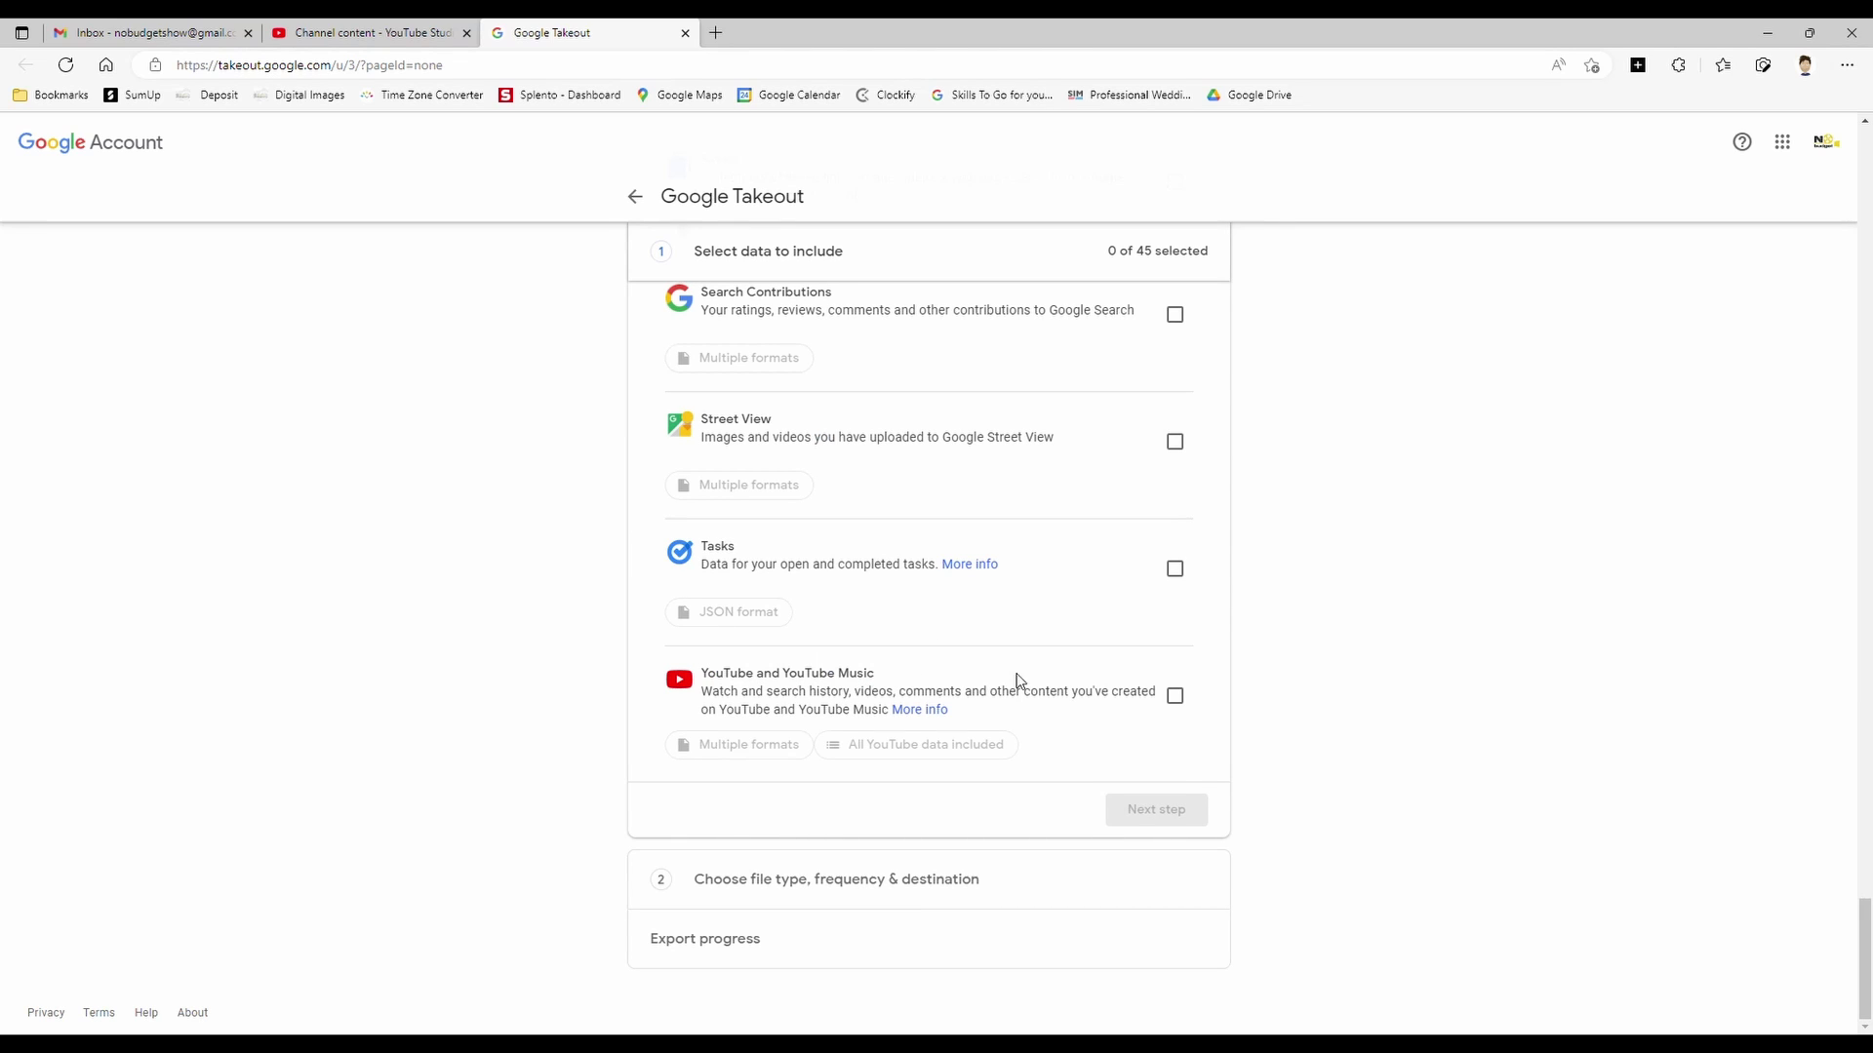
left_click(1175, 695)
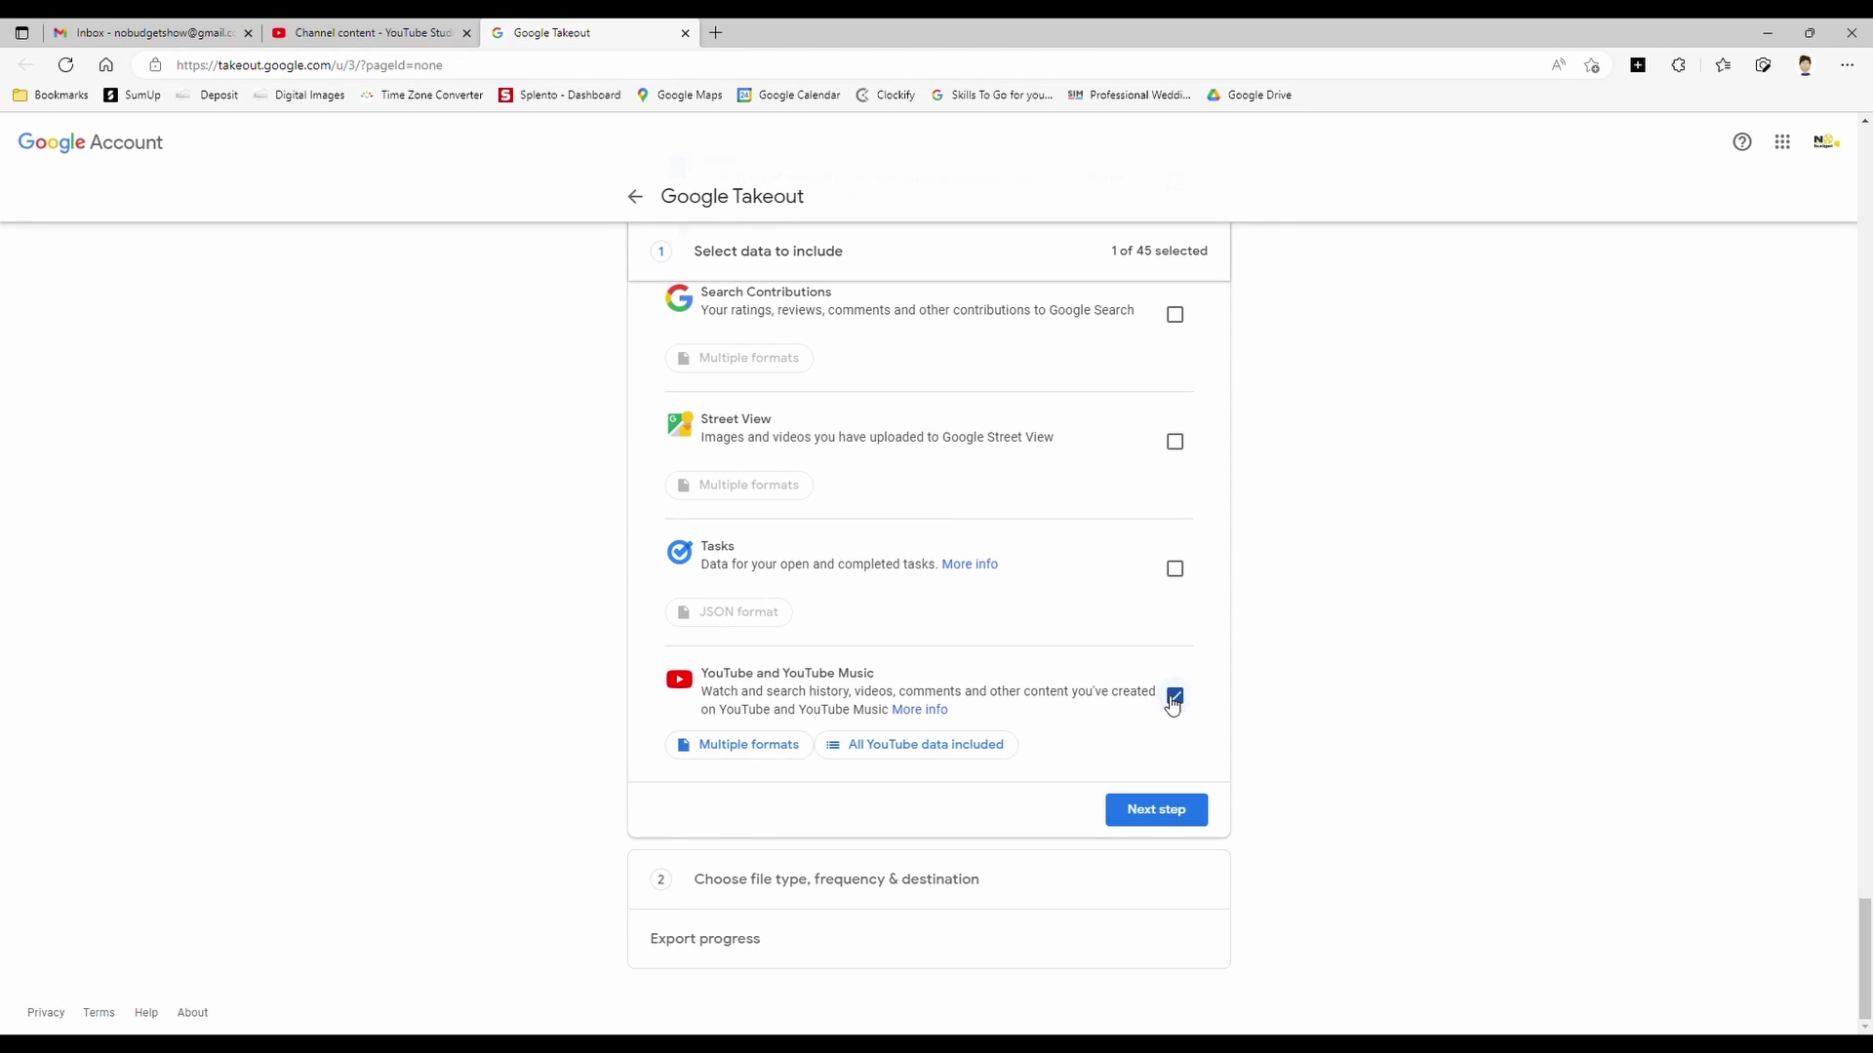
- In the YouTube data types, clear everything and tick only videos
left_click(925, 745)
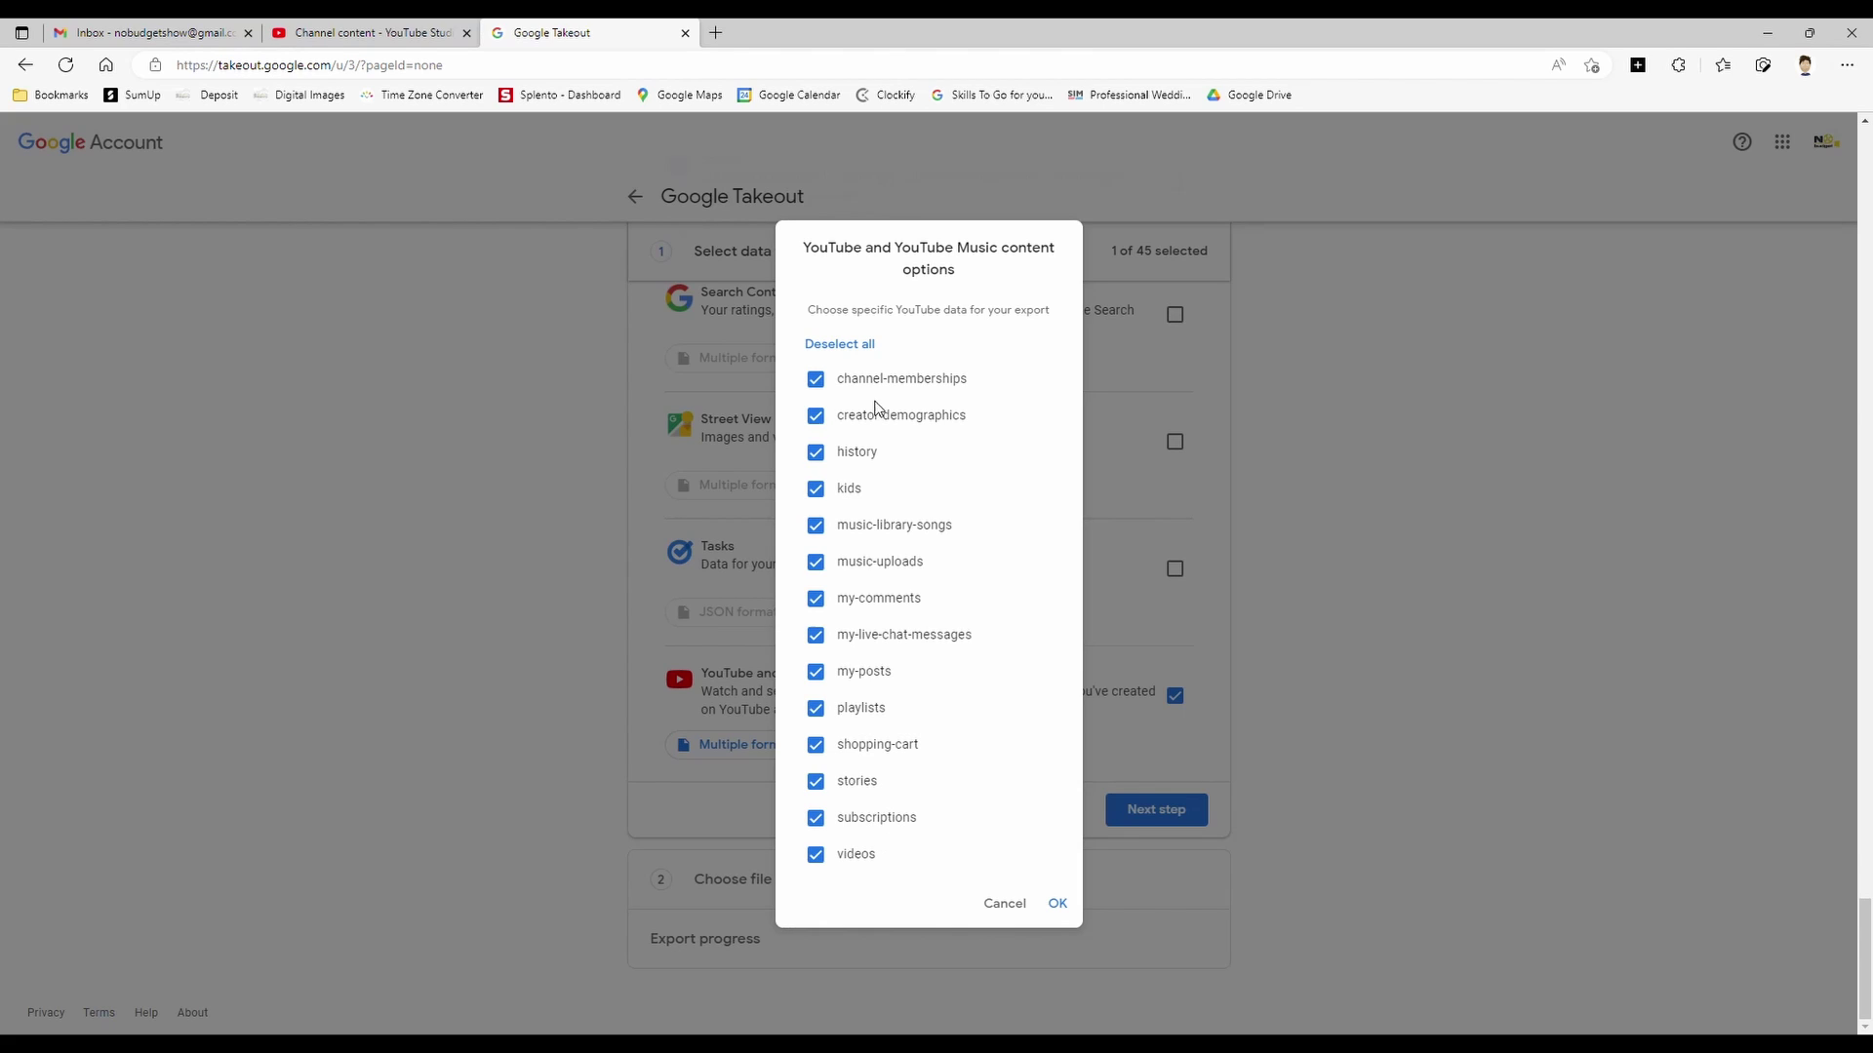
left_click(840, 347)
left_click(828, 859)
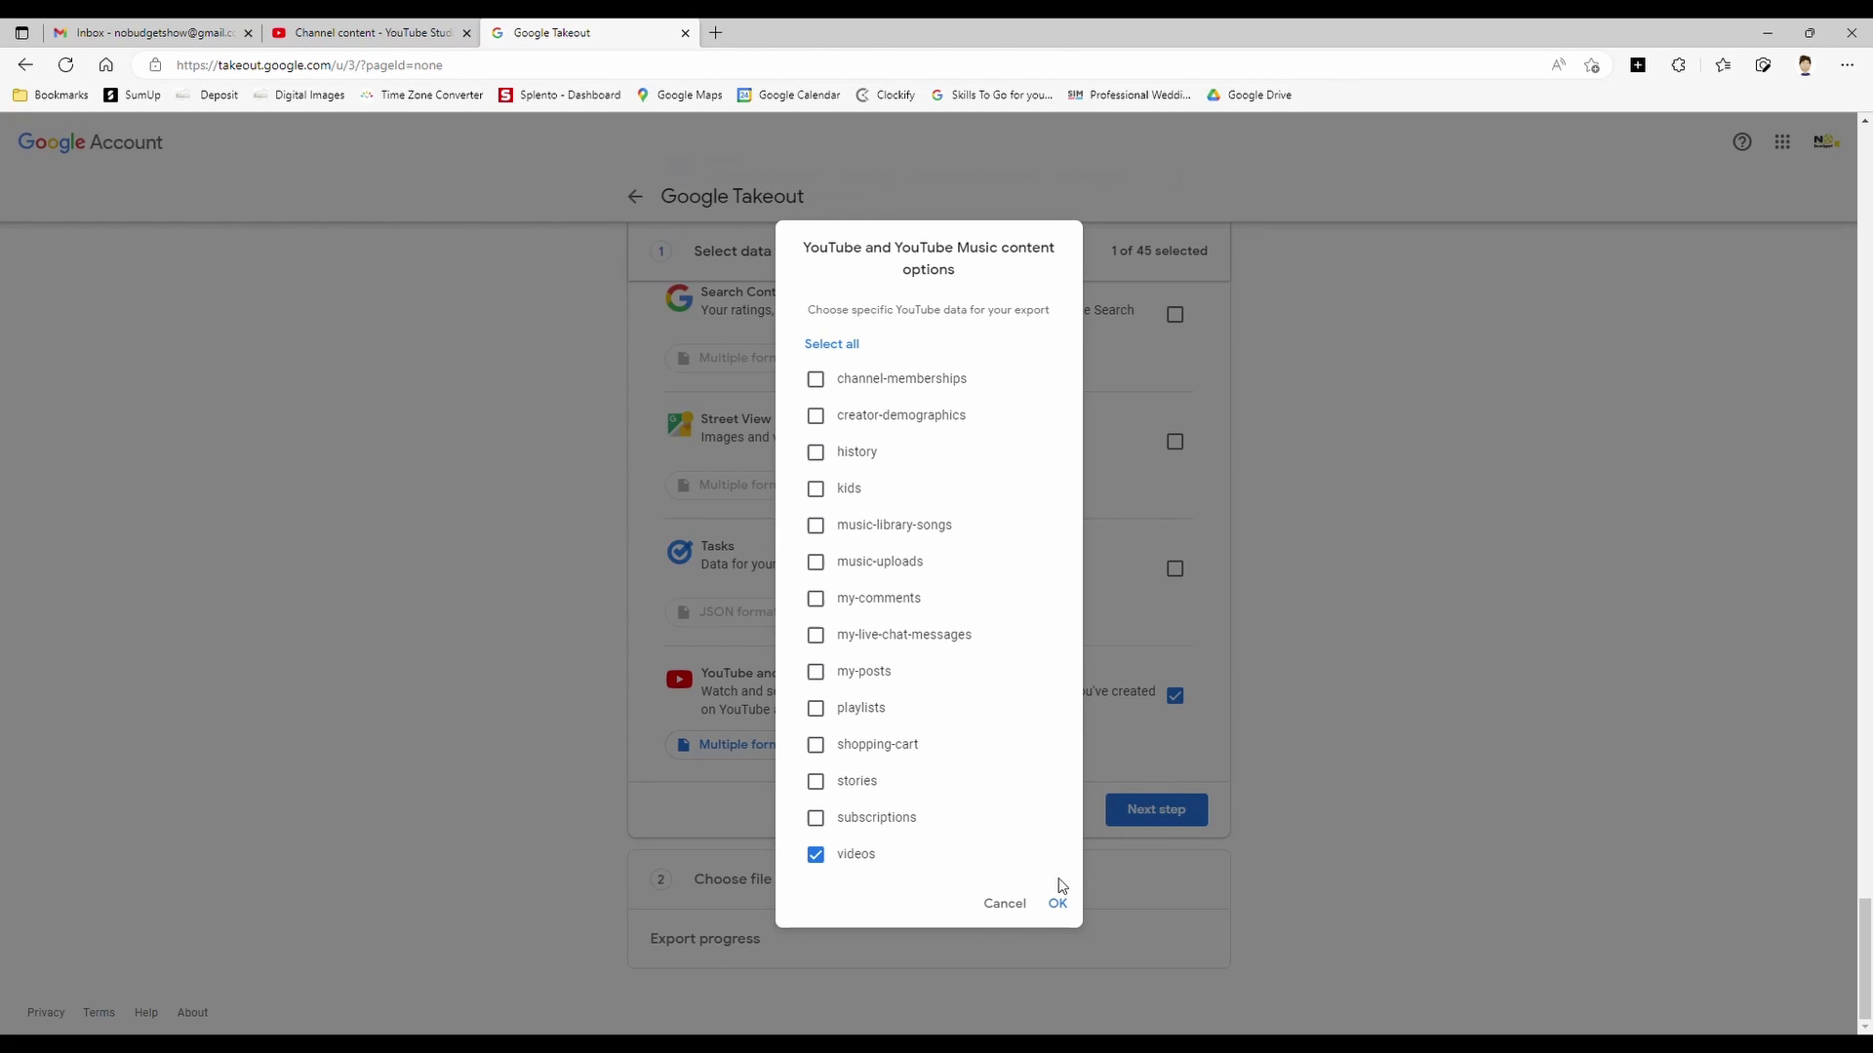
- Confirm the videos-only choice and keep delivery as an emailed download link
left_click(1058, 905)
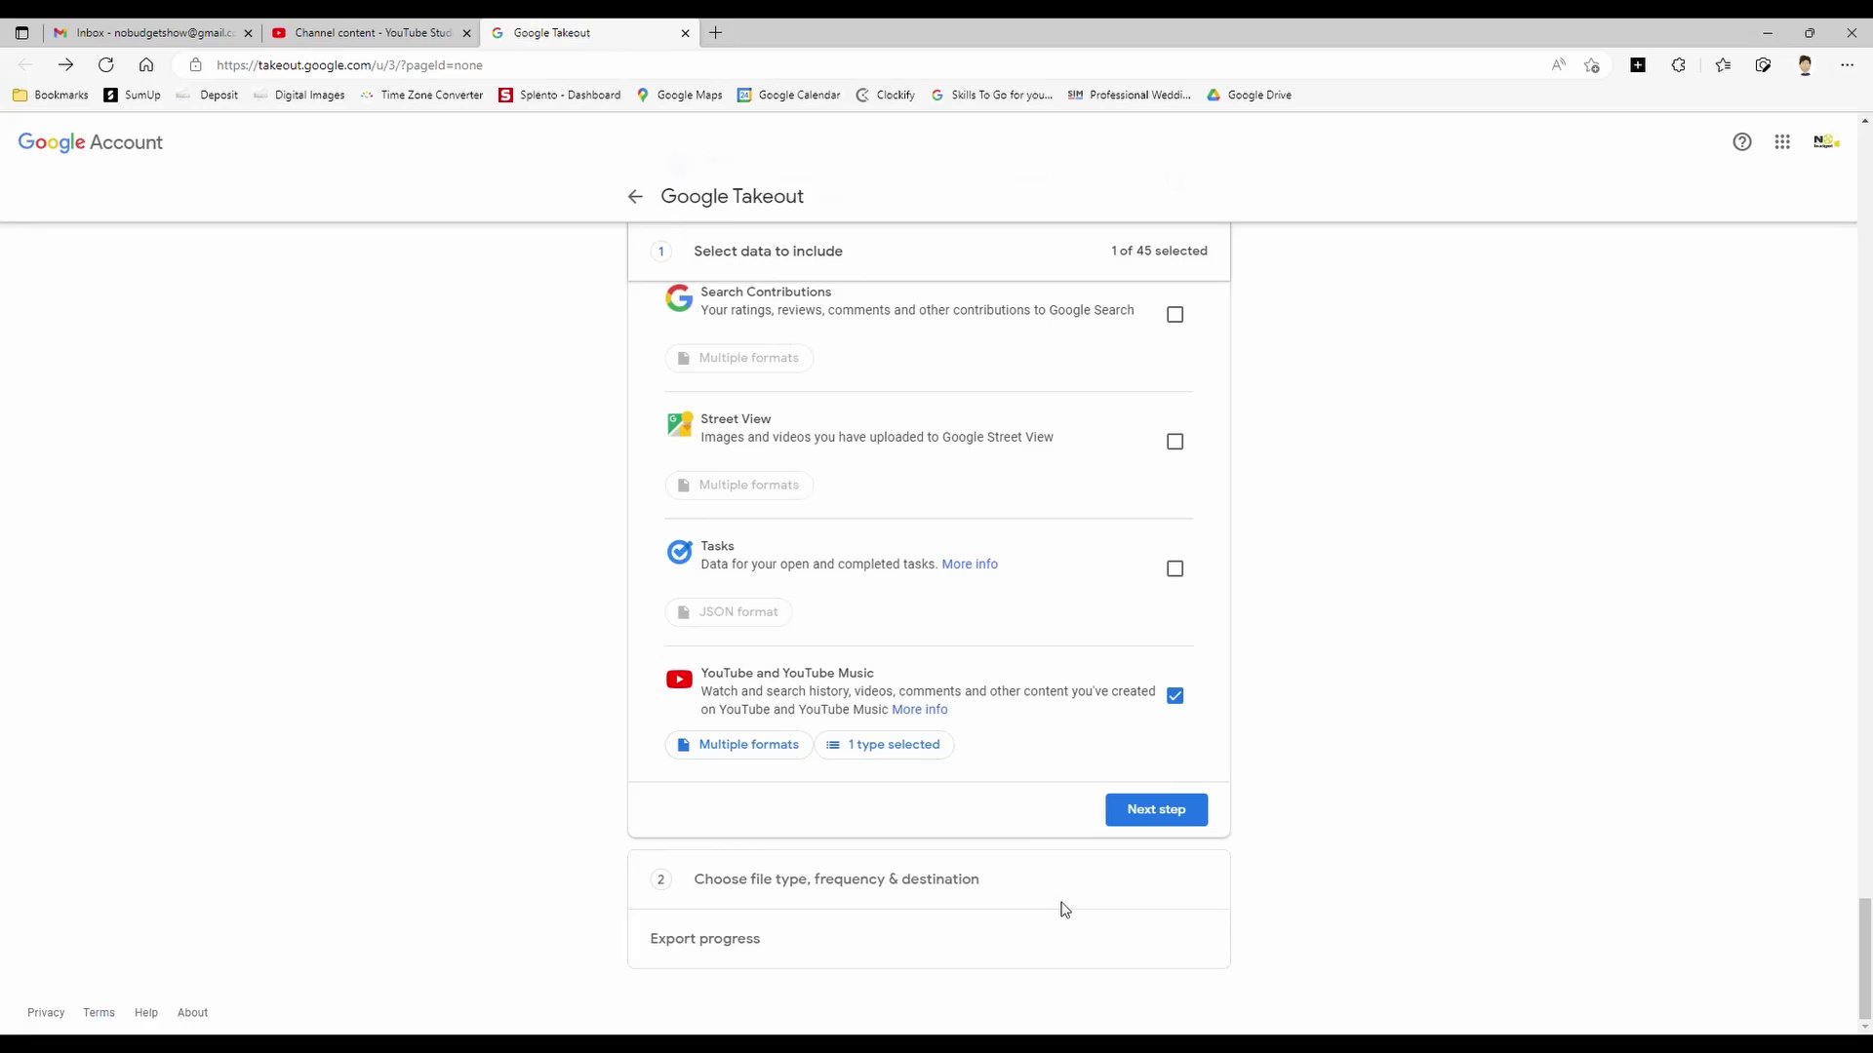
left_click(1166, 822)
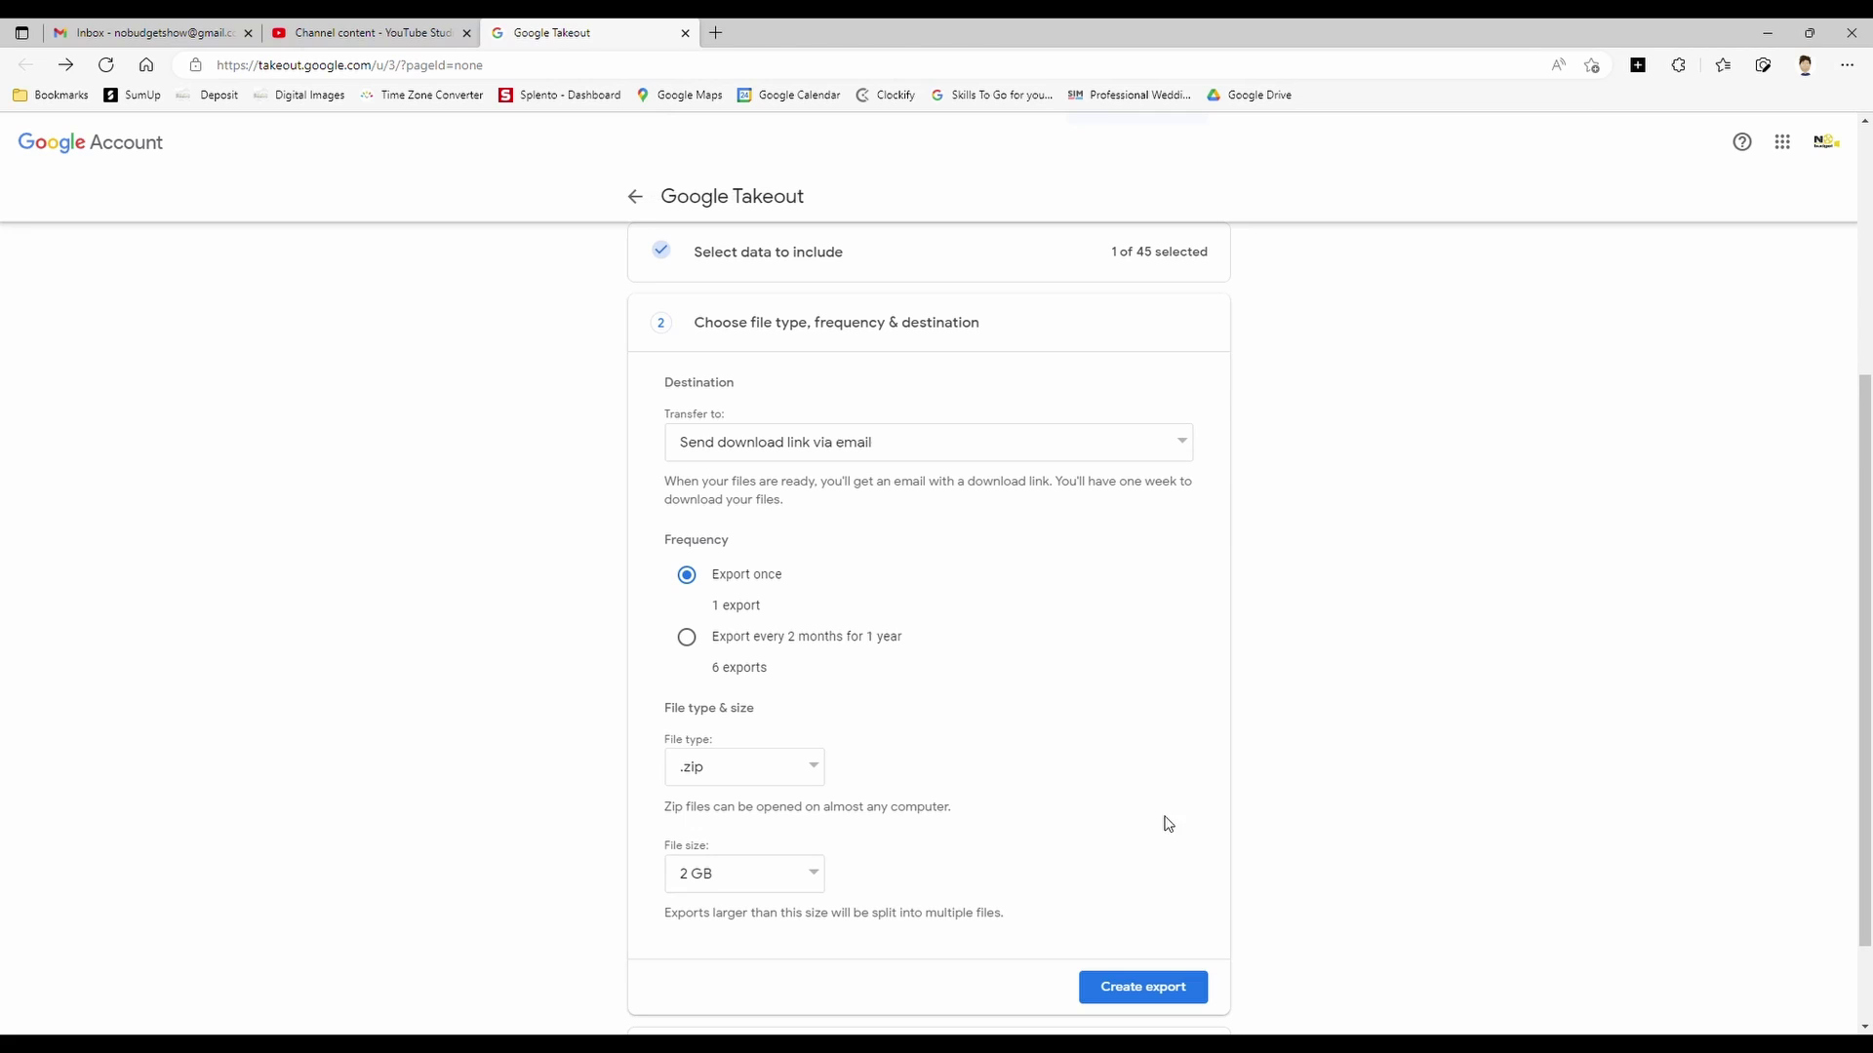
left_click(770, 449)
left_click(770, 449)
scroll(1216, 583, "down", 2)
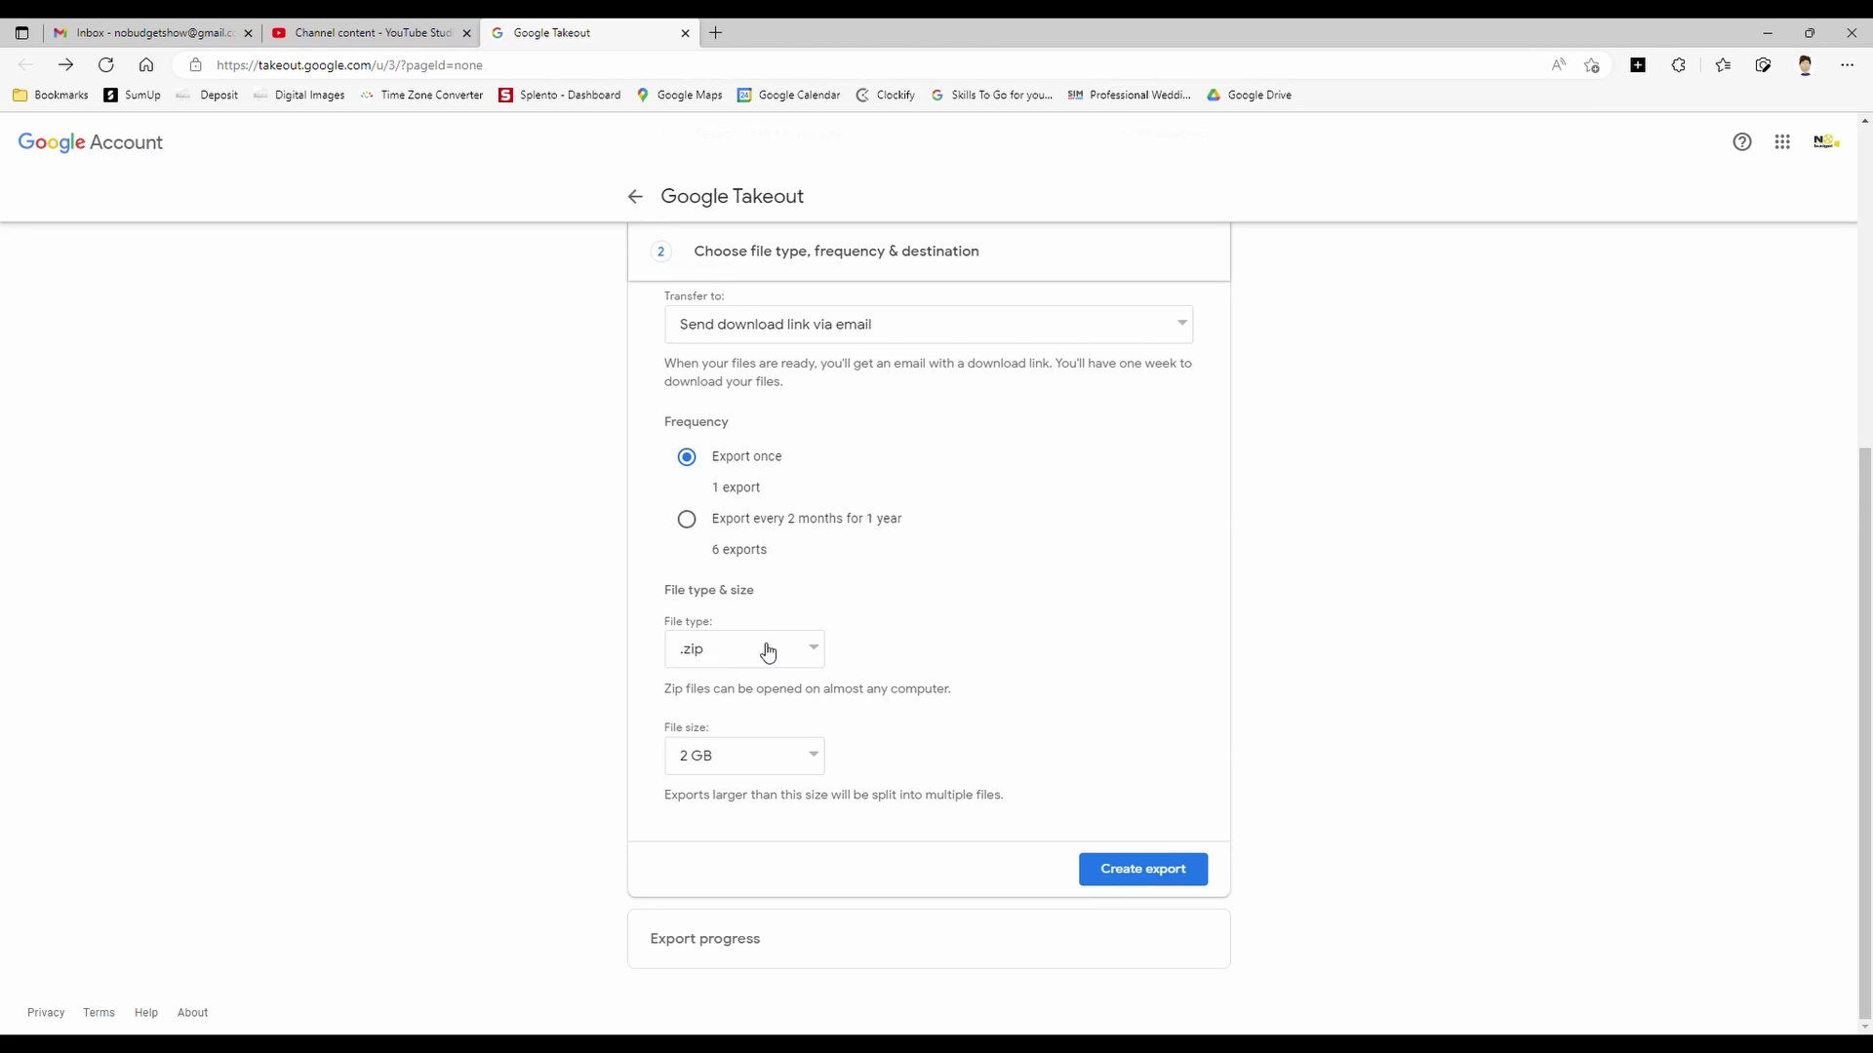
- Keep the export as a one-time .zip with 2 GB file size and create it
left_click(748, 759)
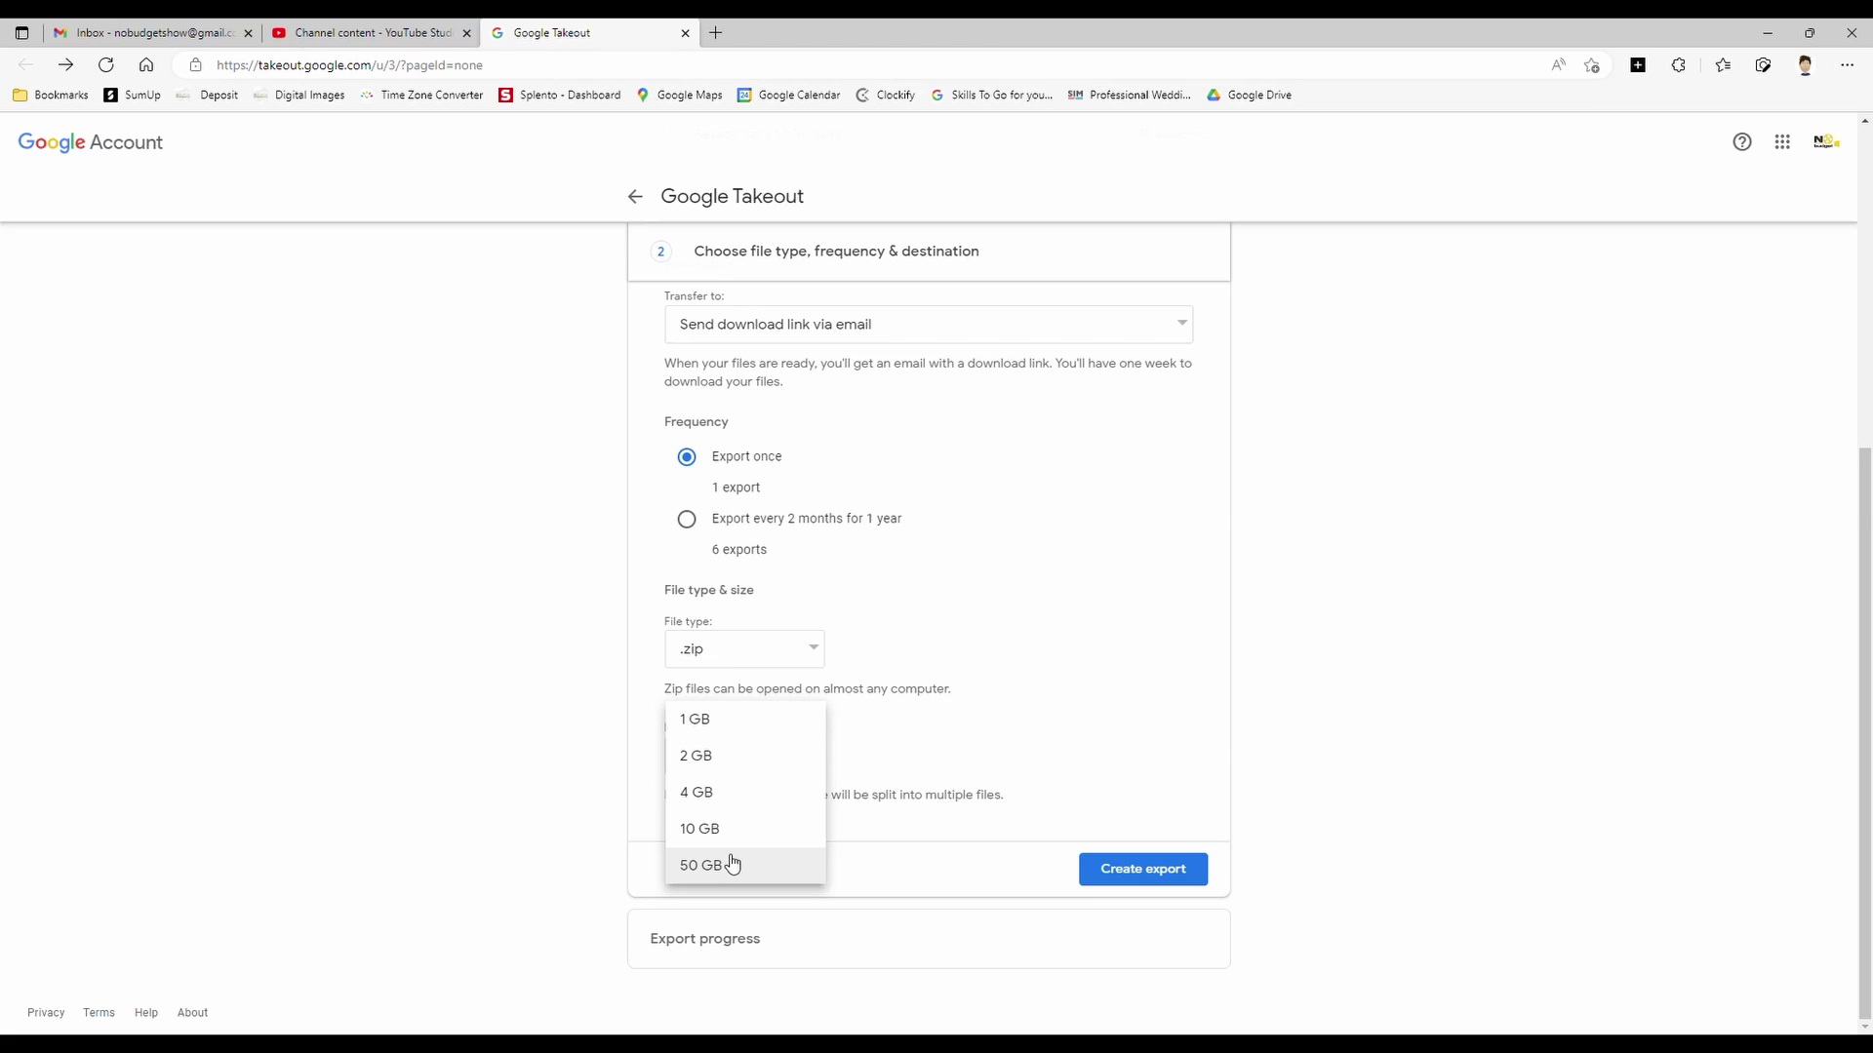
left_click(723, 757)
left_click(764, 757)
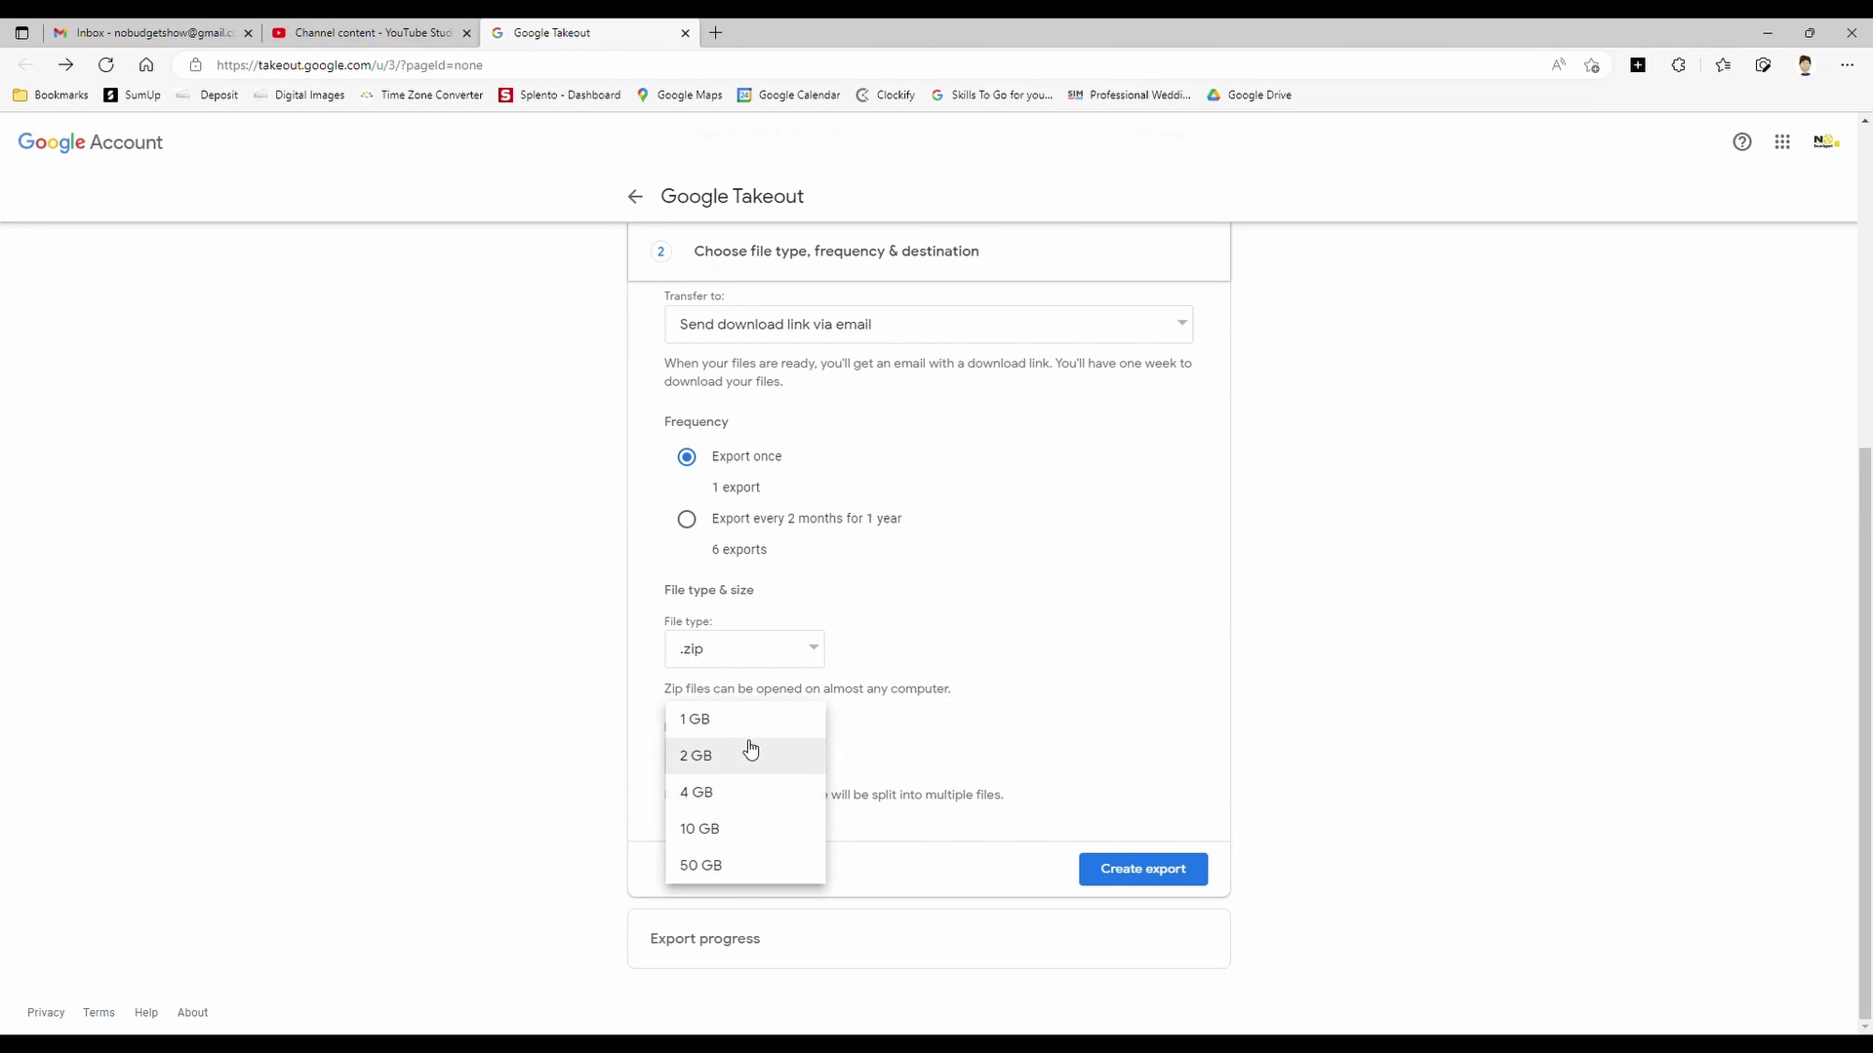
left_click(729, 756)
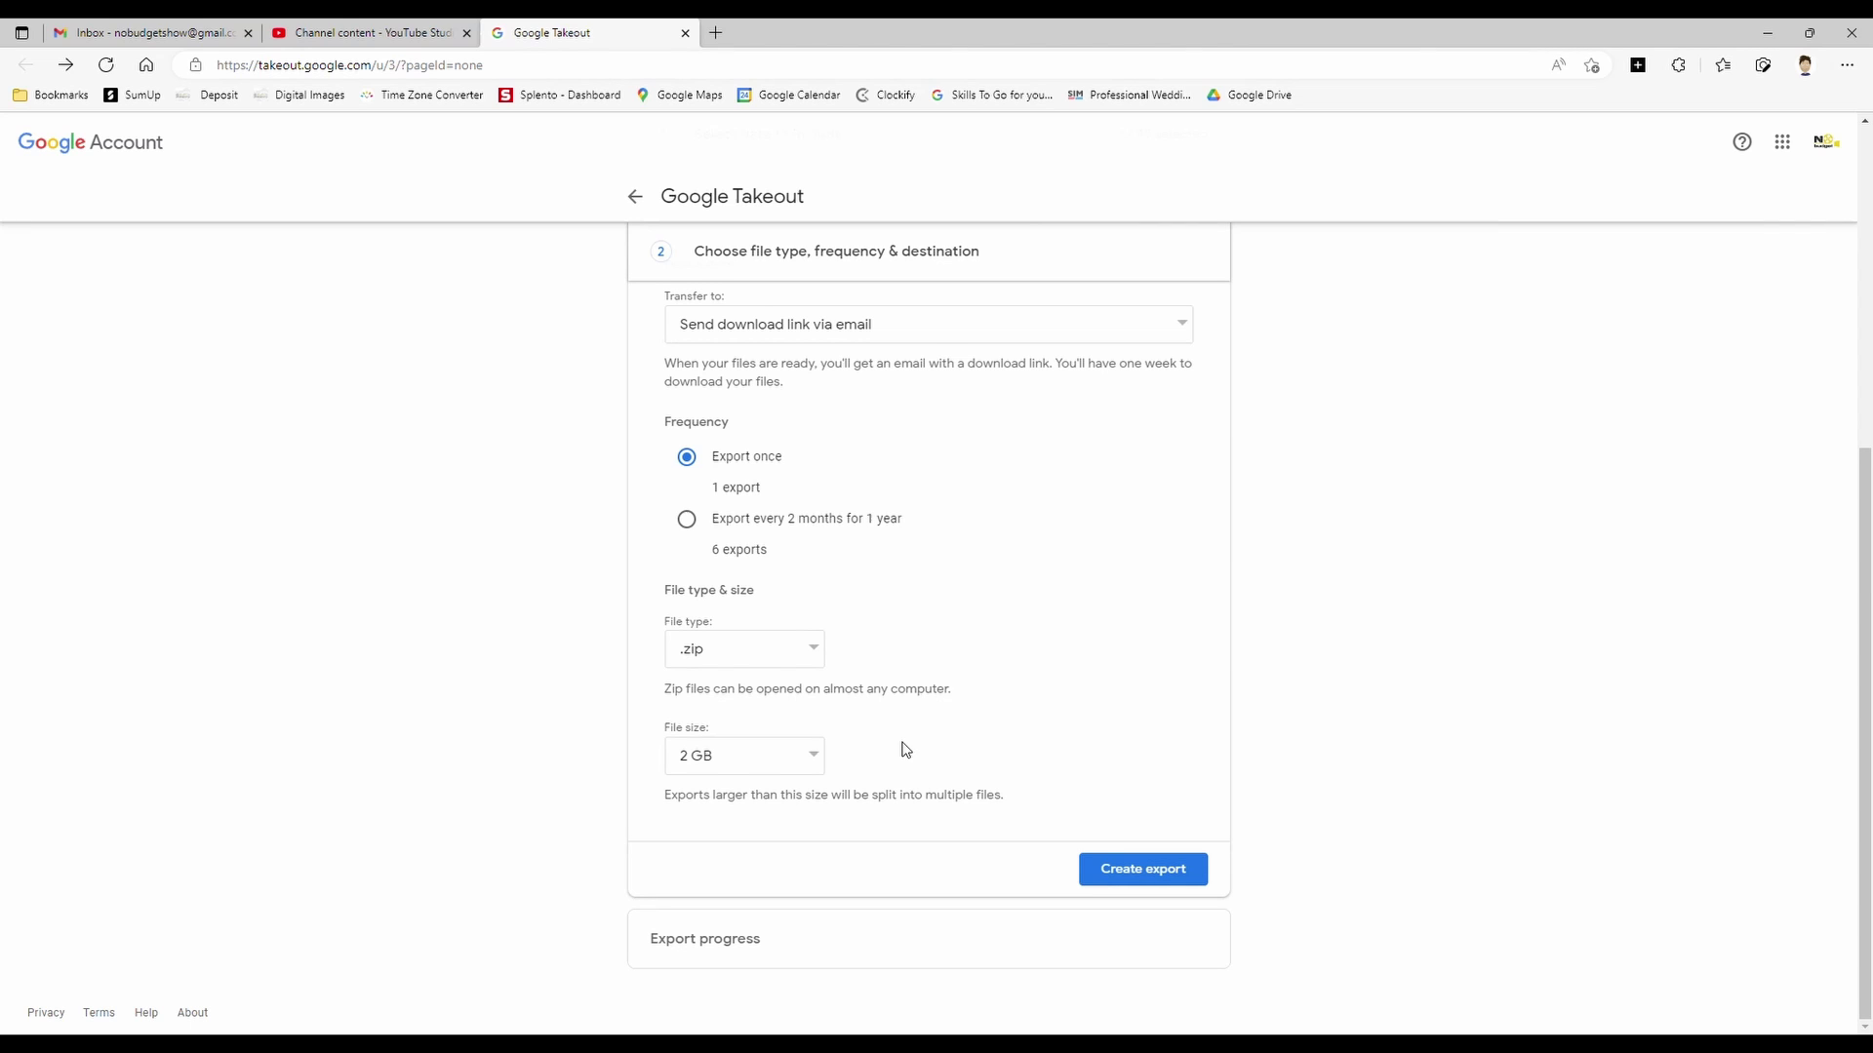
left_click(1150, 875)
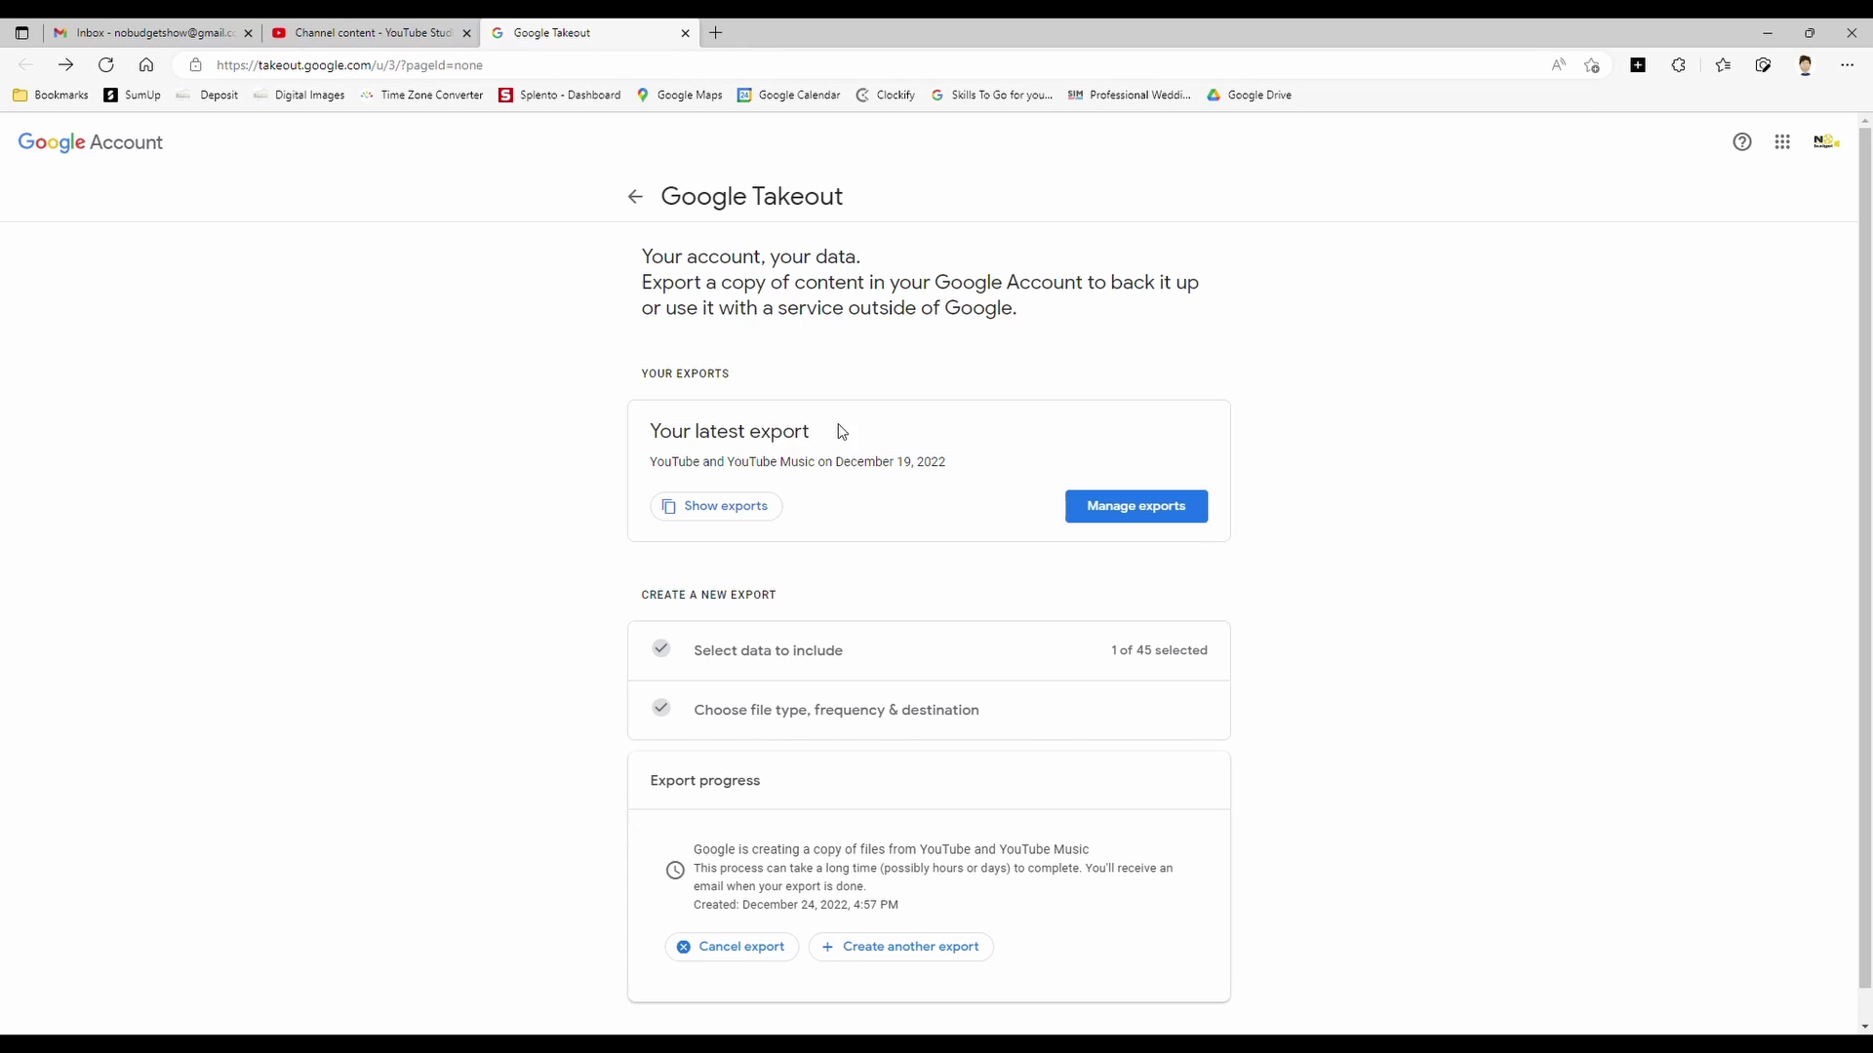
left_click_drag(839, 426, 671, 429)
left_click_drag(946, 461, 807, 462)
left_click(907, 462)
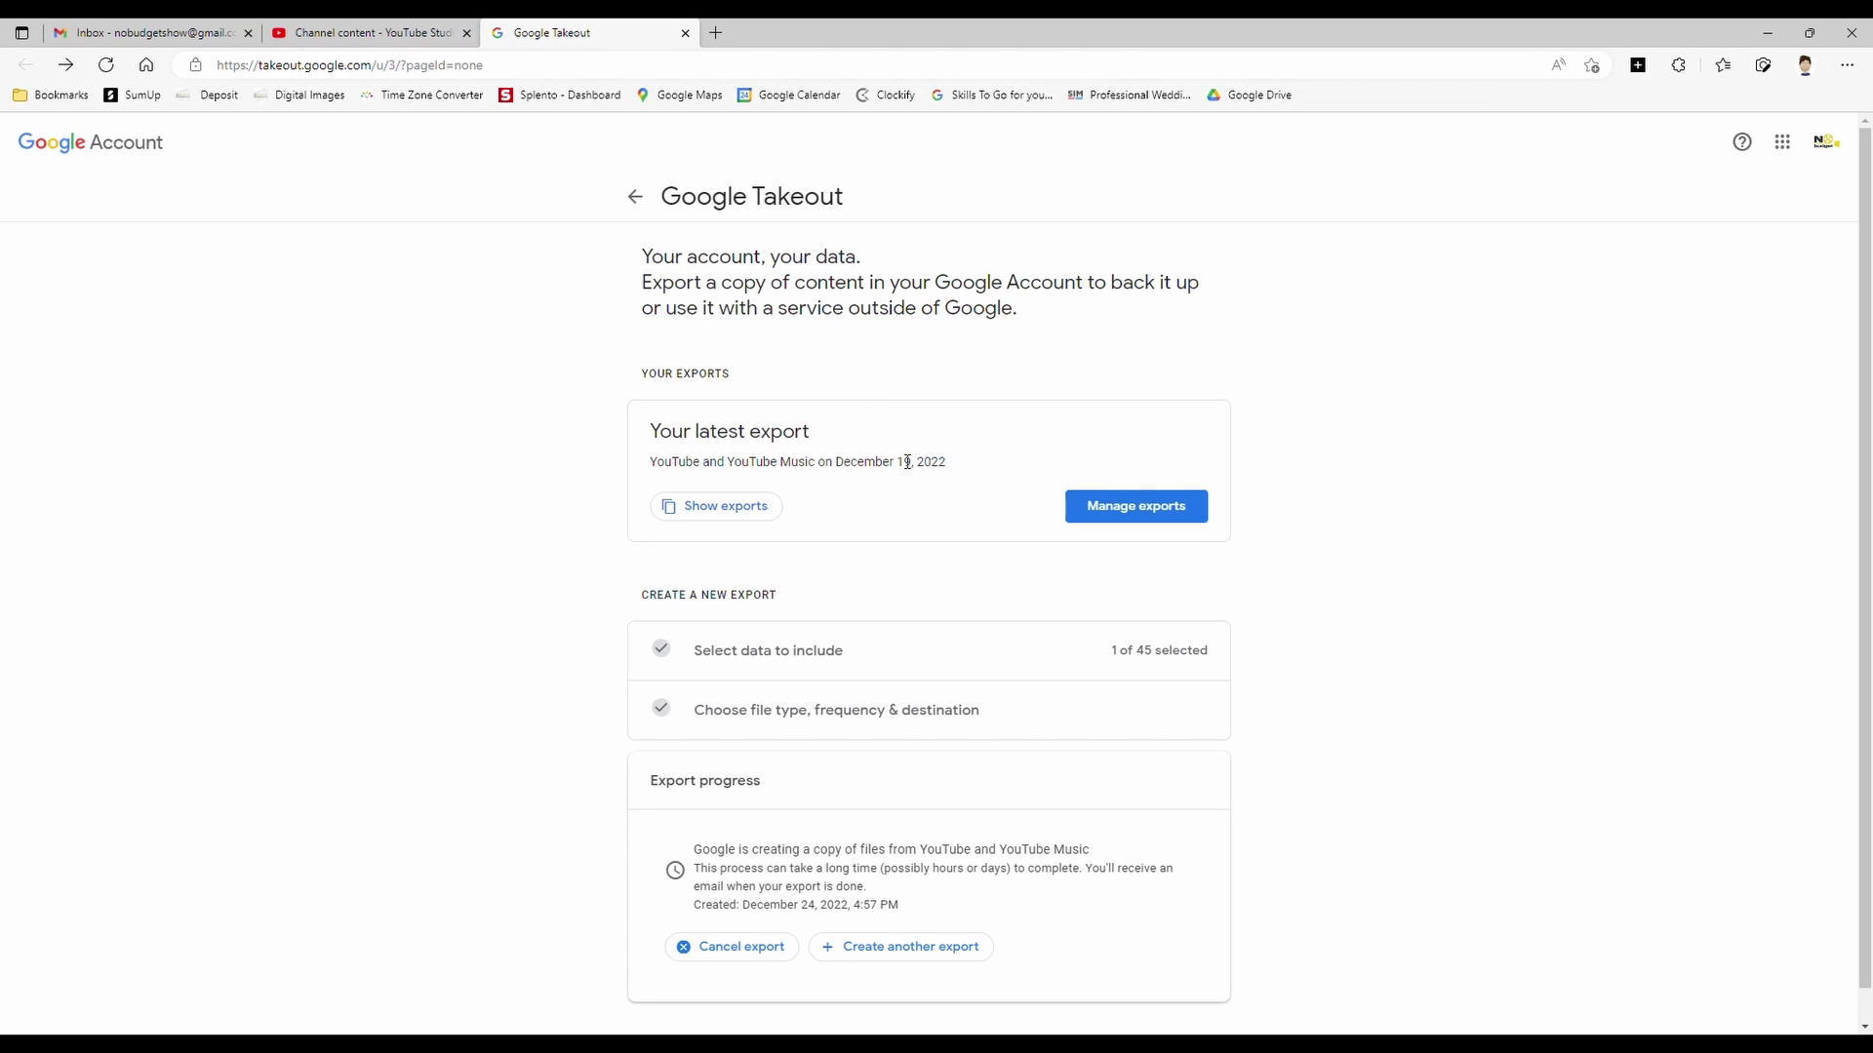
left_click(129, 27)
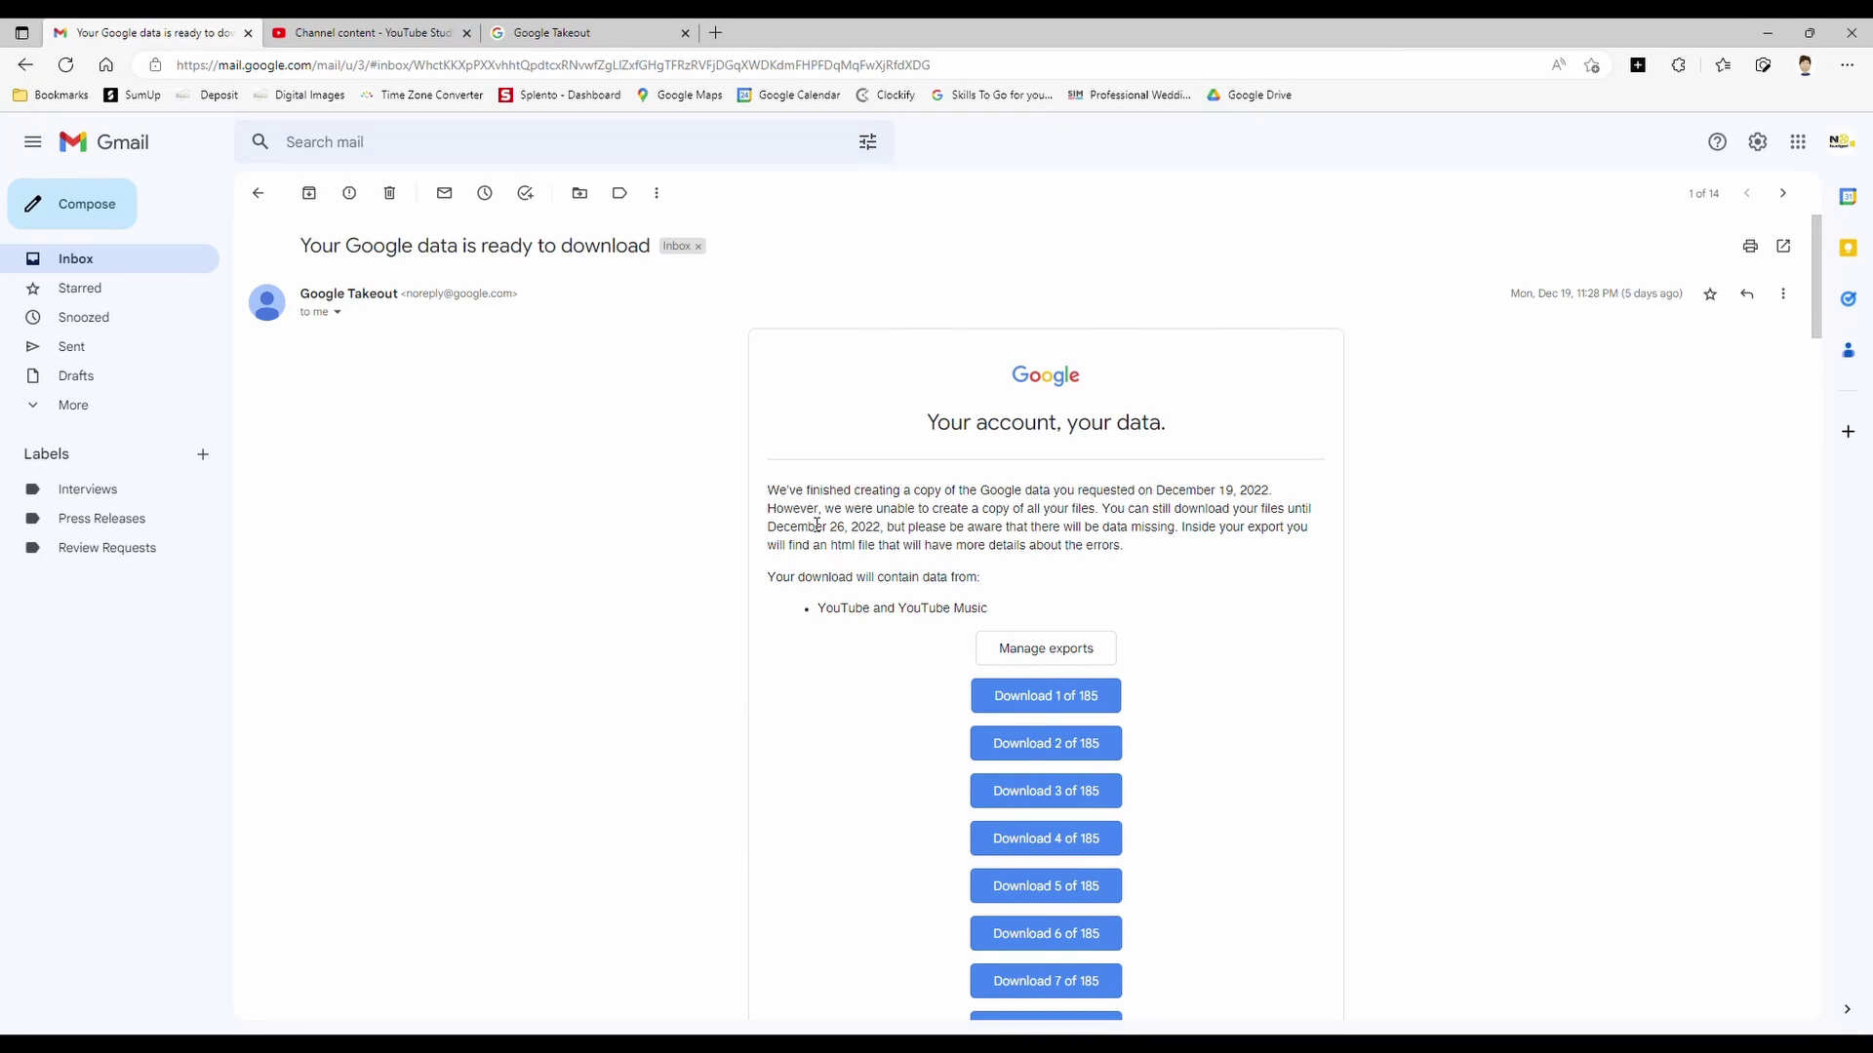
scroll(715, 536, "down", 1)
scroll(715, 536, "up", 1)
scroll(715, 536, "down", 2)
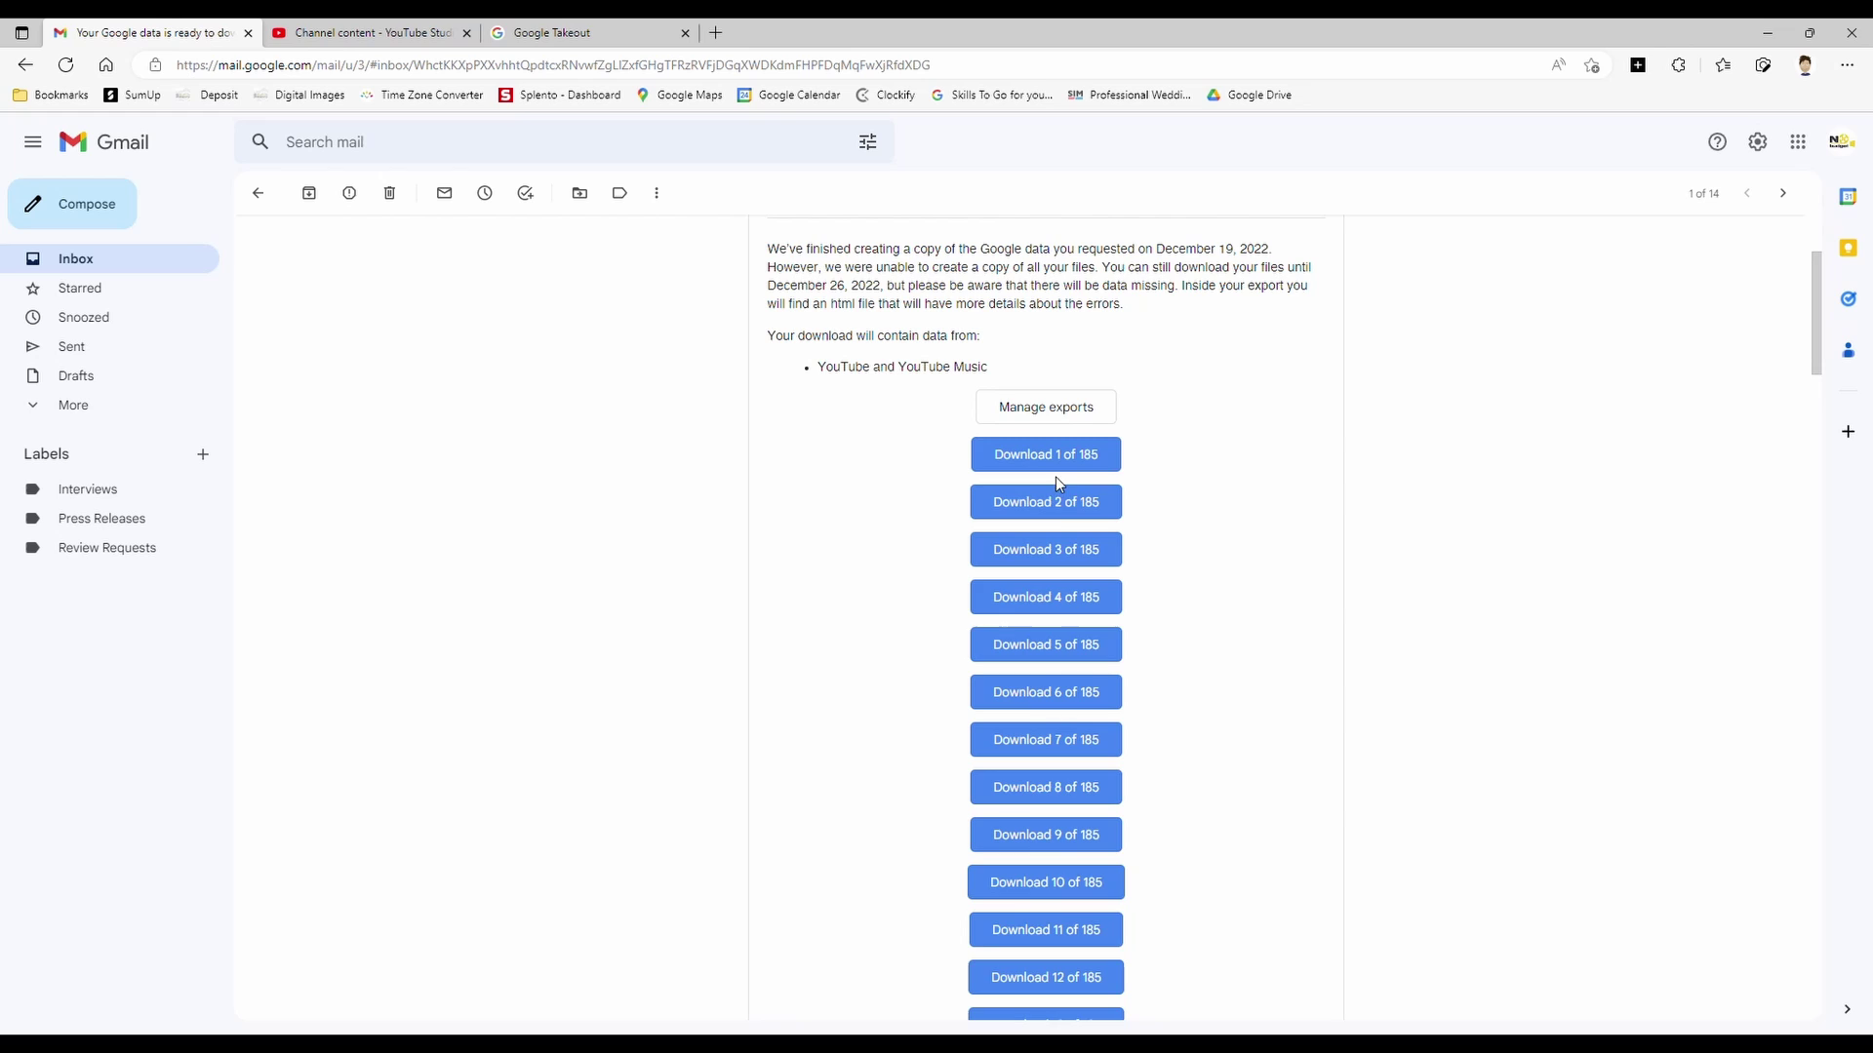
scroll(1070, 723, "down", 13)
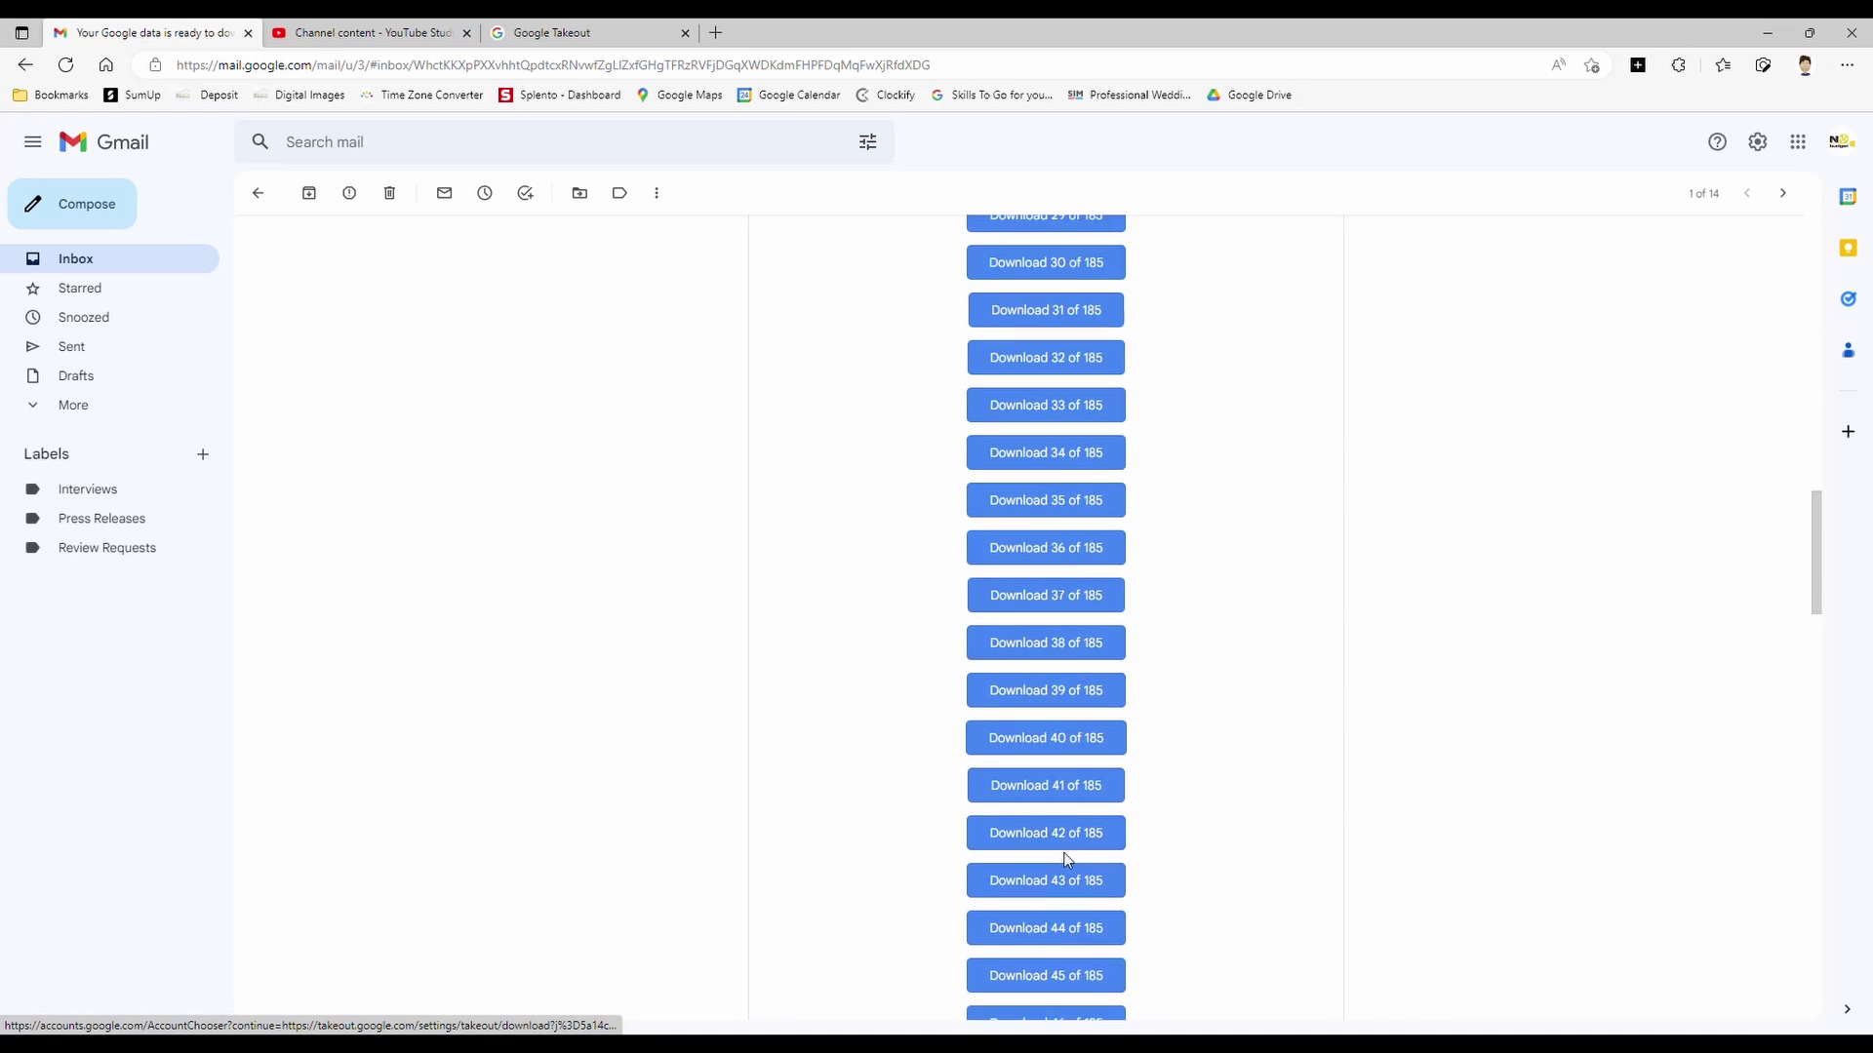
scroll(1068, 861, "down", 20)
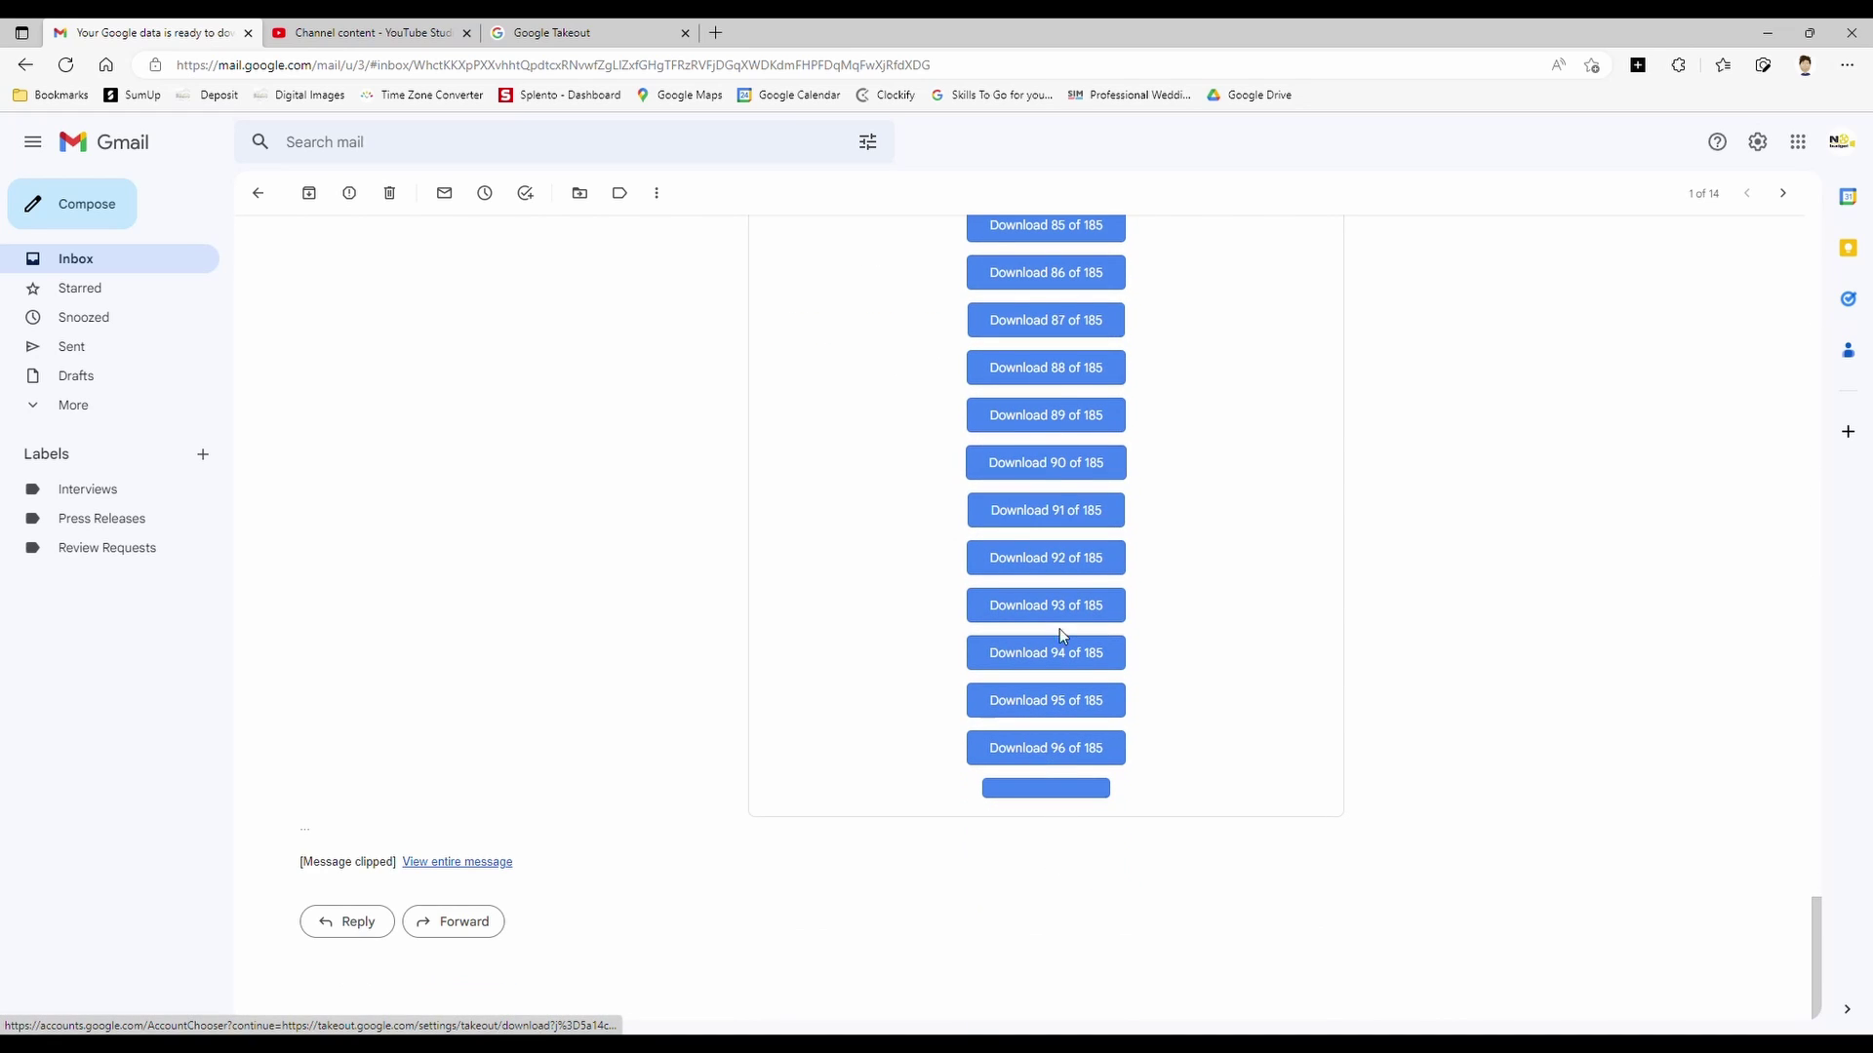
scroll(1062, 634, "up", 20)
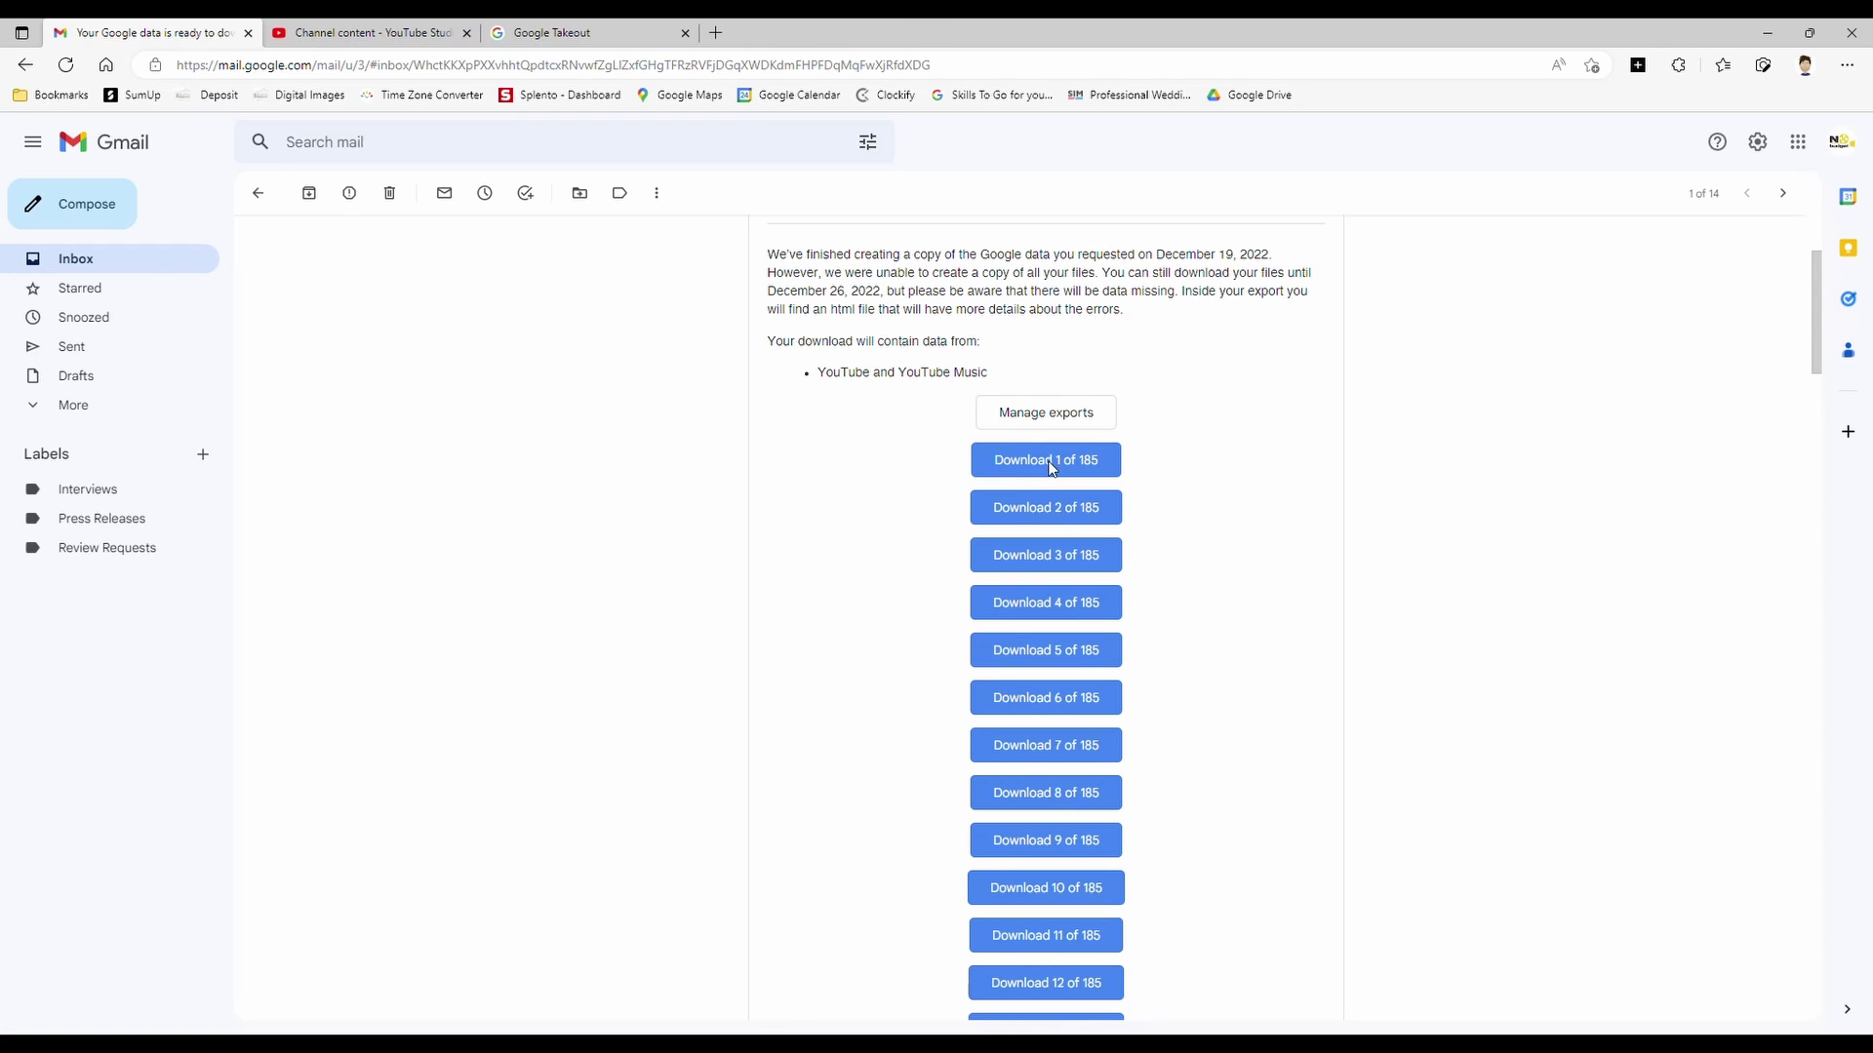
- Start downloading part 1 of 185 after the password prompt, cancel it, and return to Gmail
left_click(1051, 471)
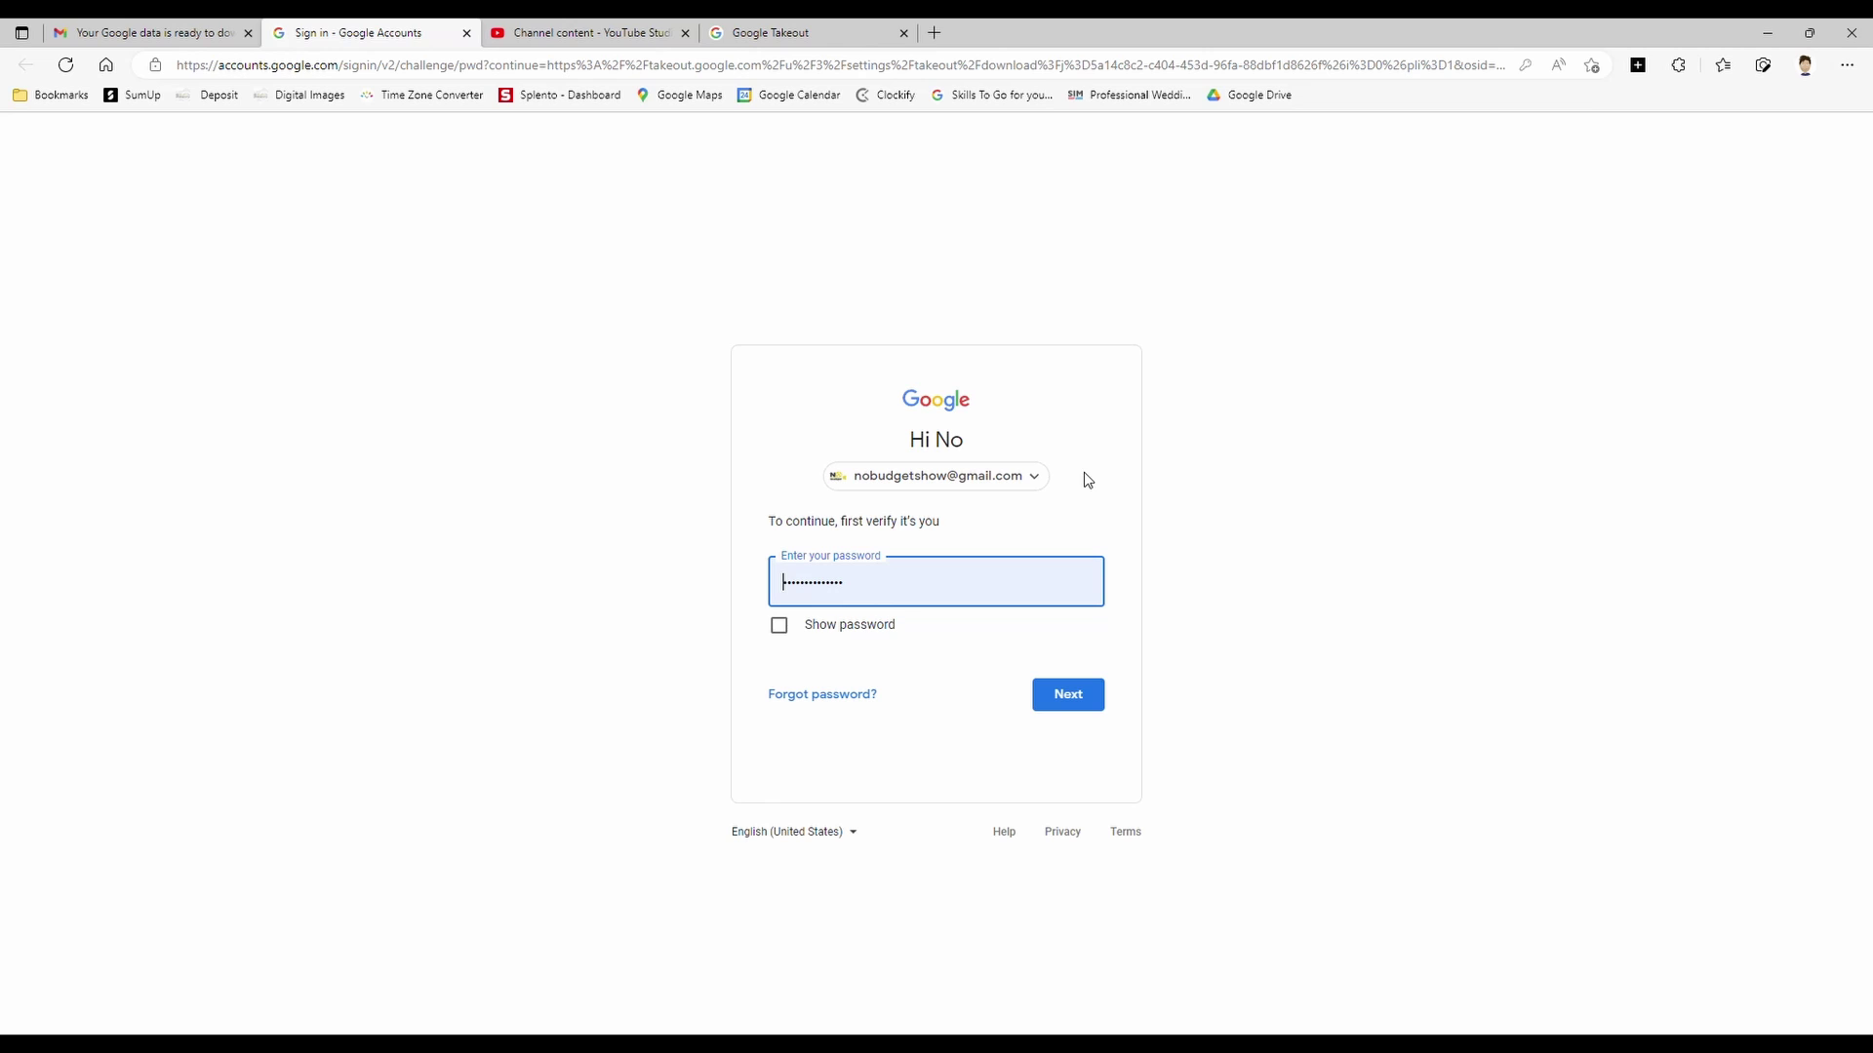
left_click(1069, 695)
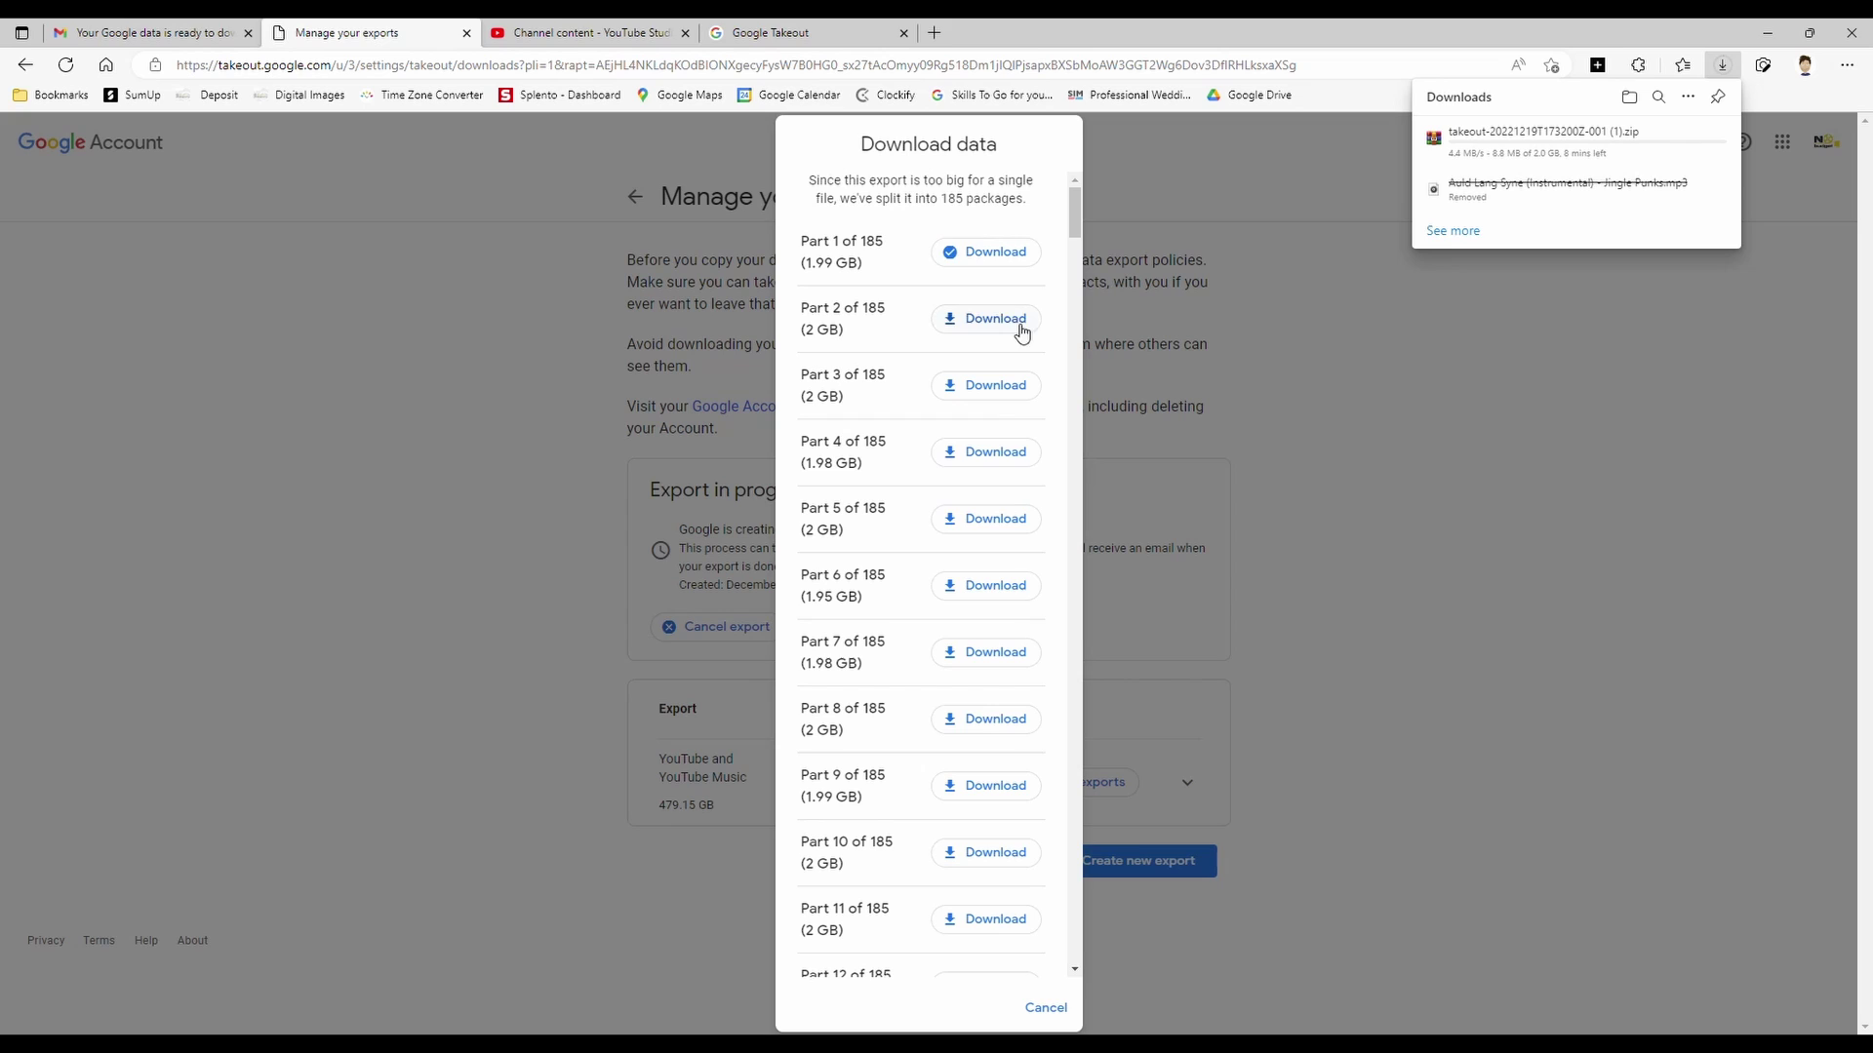
mouse_move(1524, 151)
left_click(1709, 141)
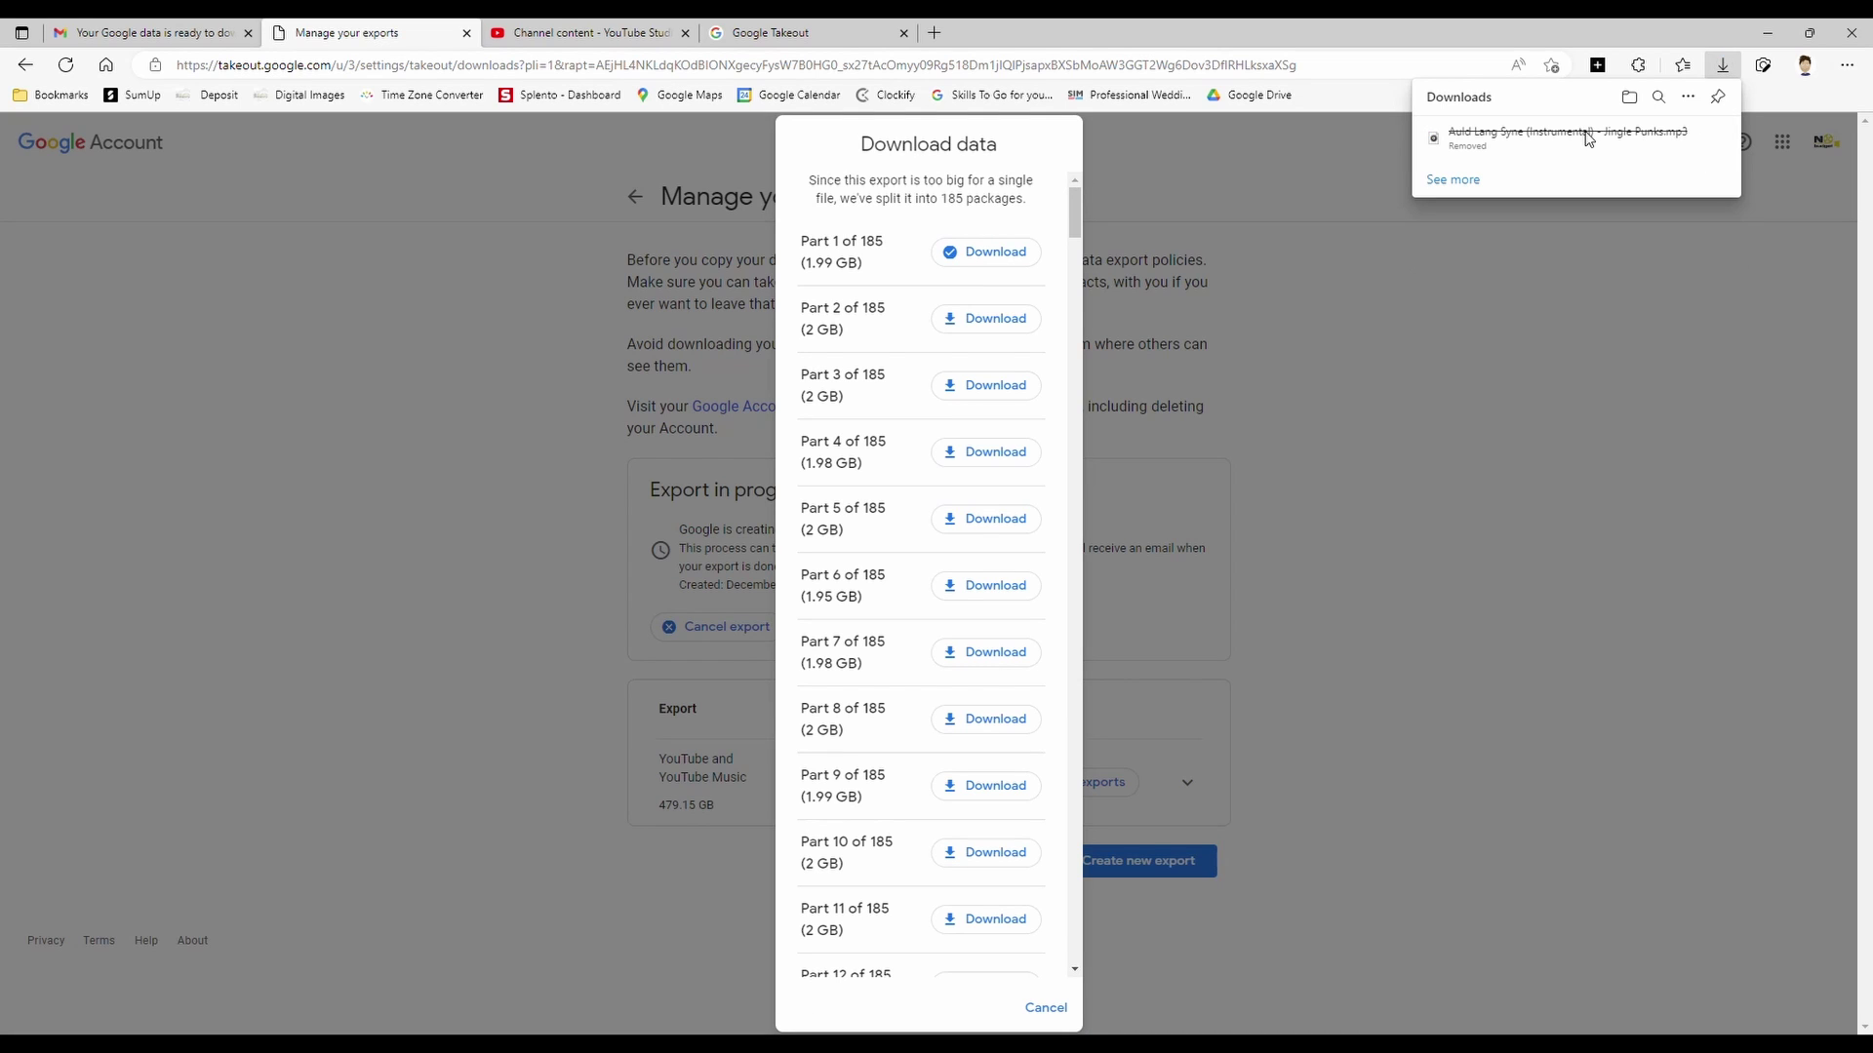
key("ctrl+shift+Tab")
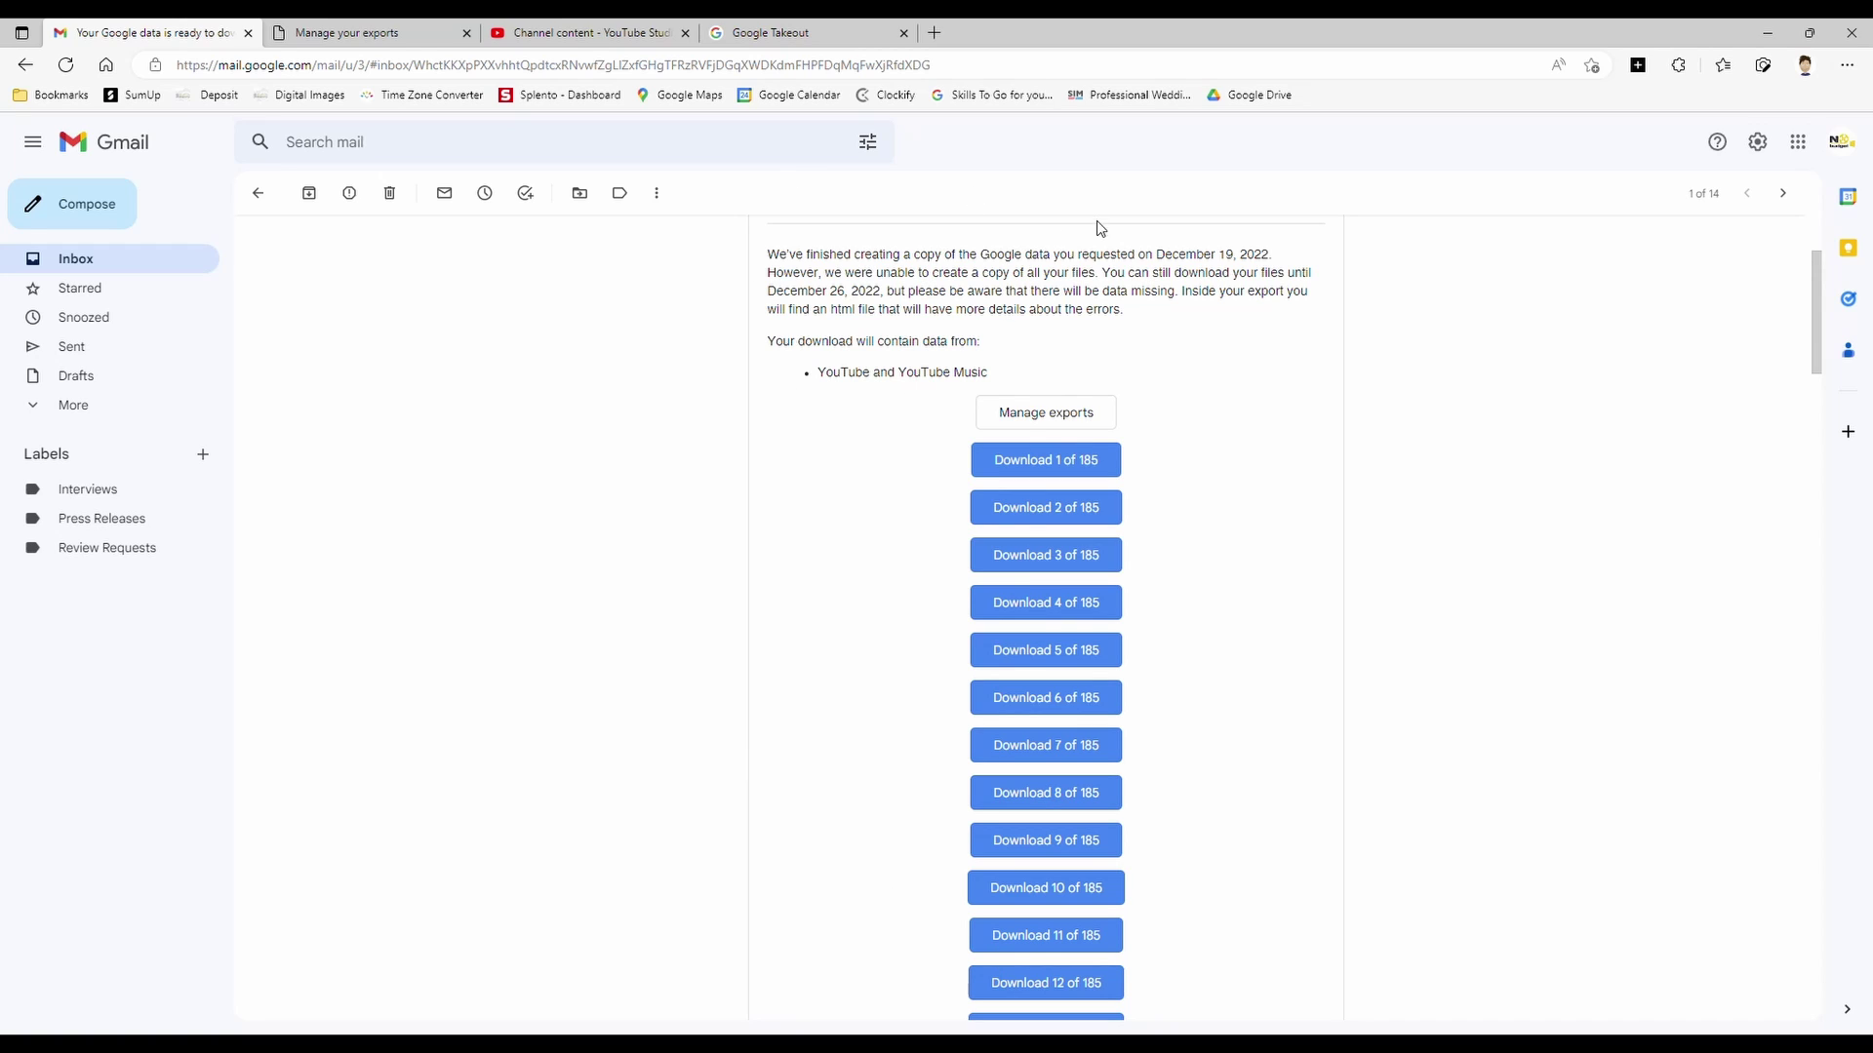
- Select the downloaded takeout zip in Downloads and dismiss its menu without extracting
left_click_drag(879, 304, 908, 288)
left_click(908, 289)
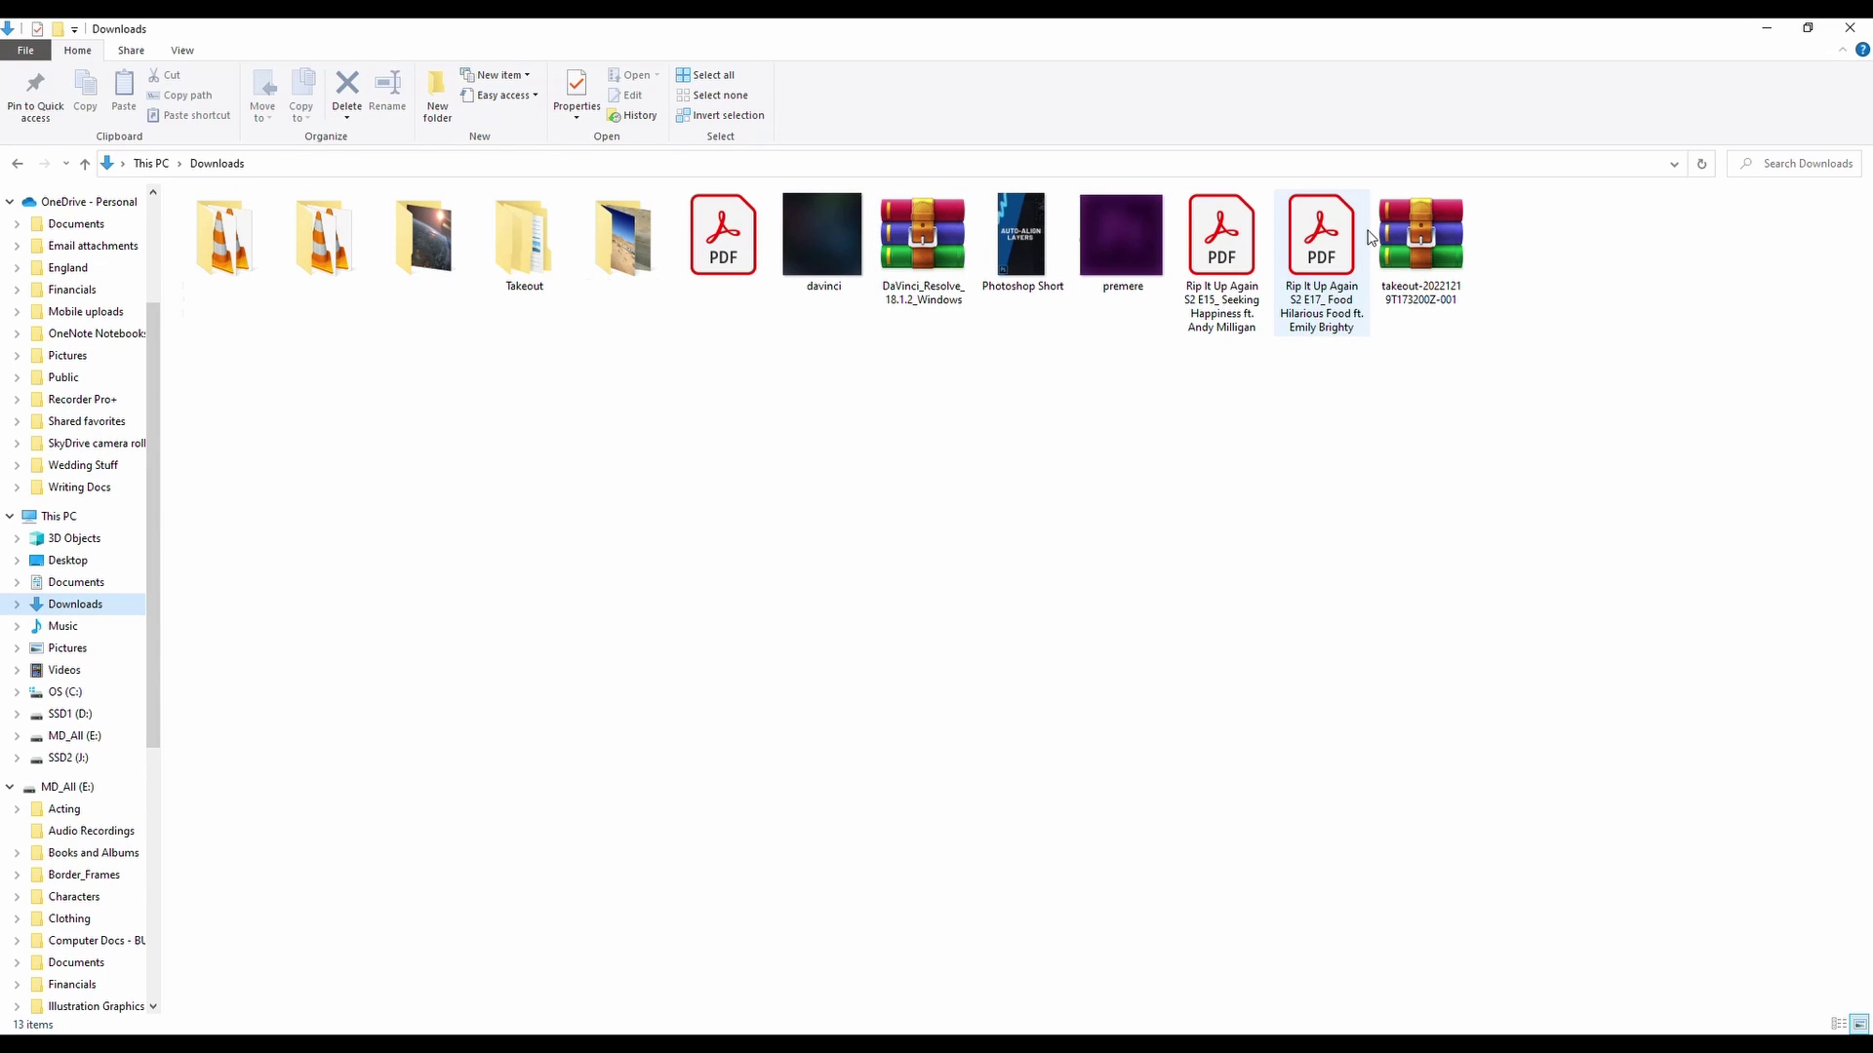
left_click(1426, 257)
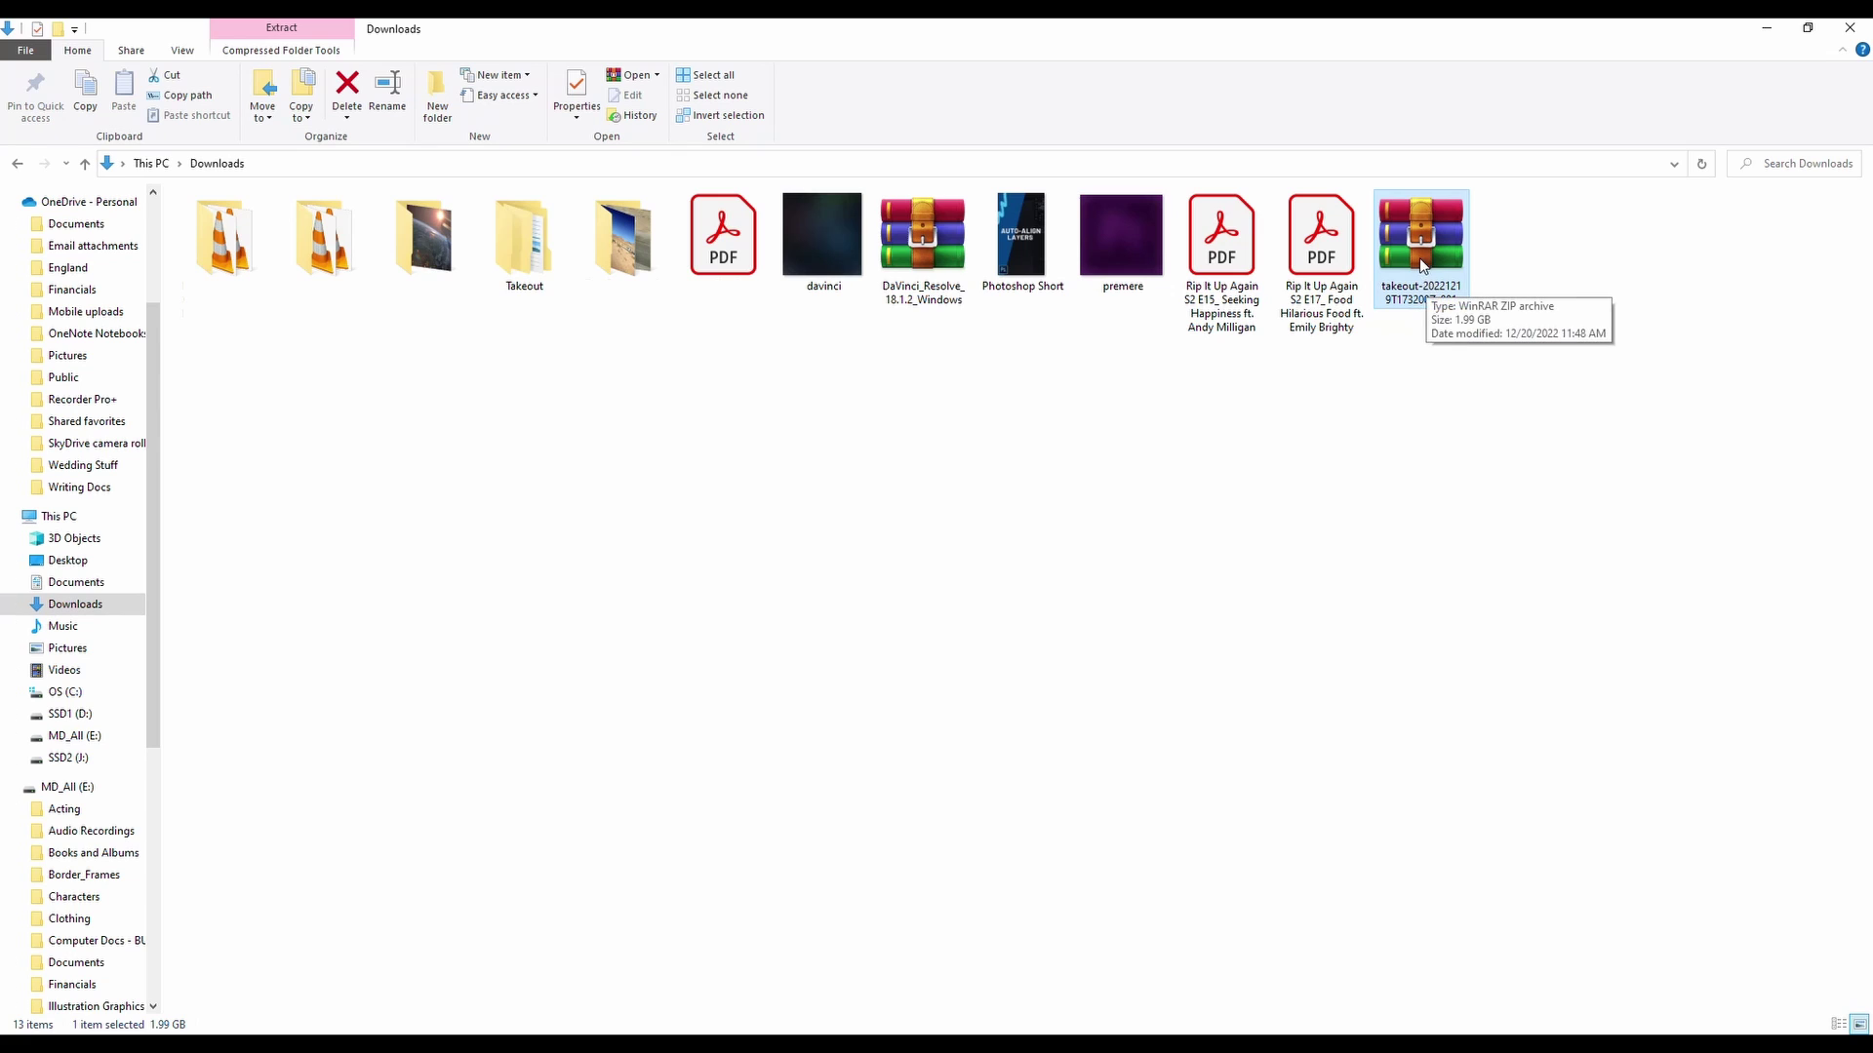
right_click(1415, 256)
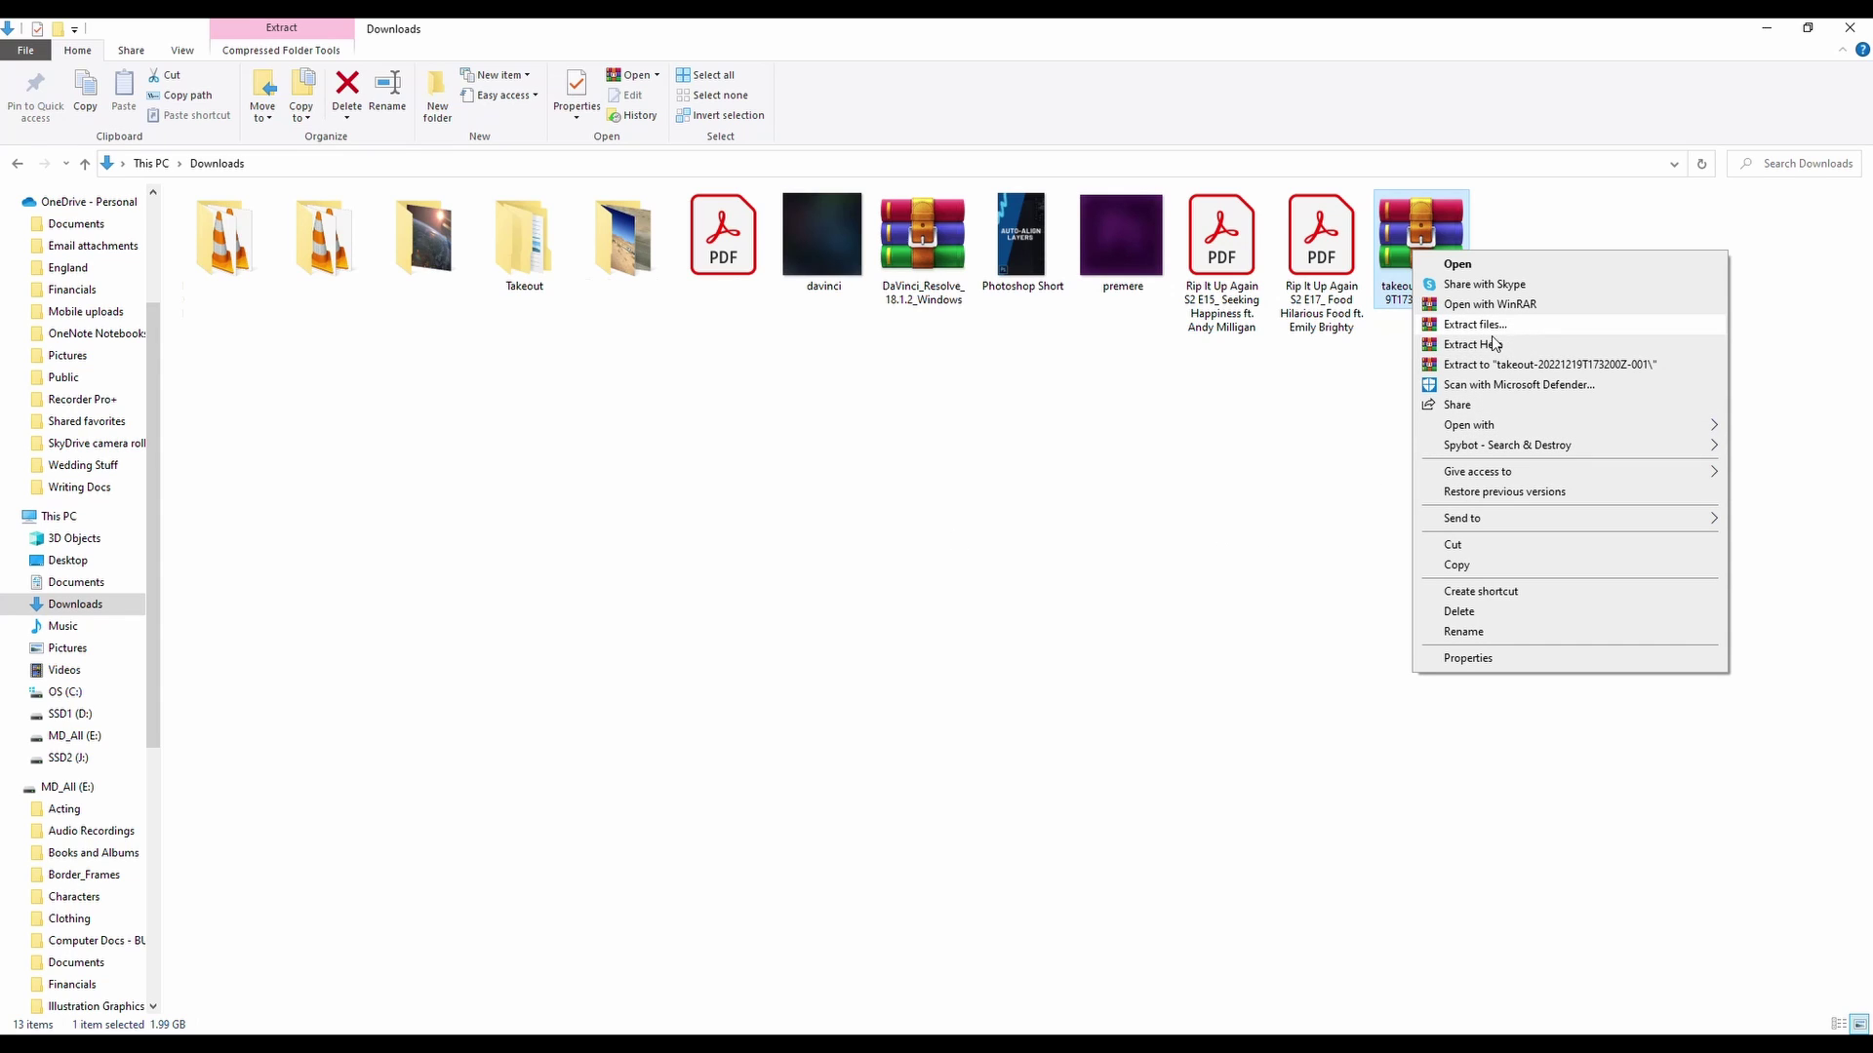
left_click(726, 610)
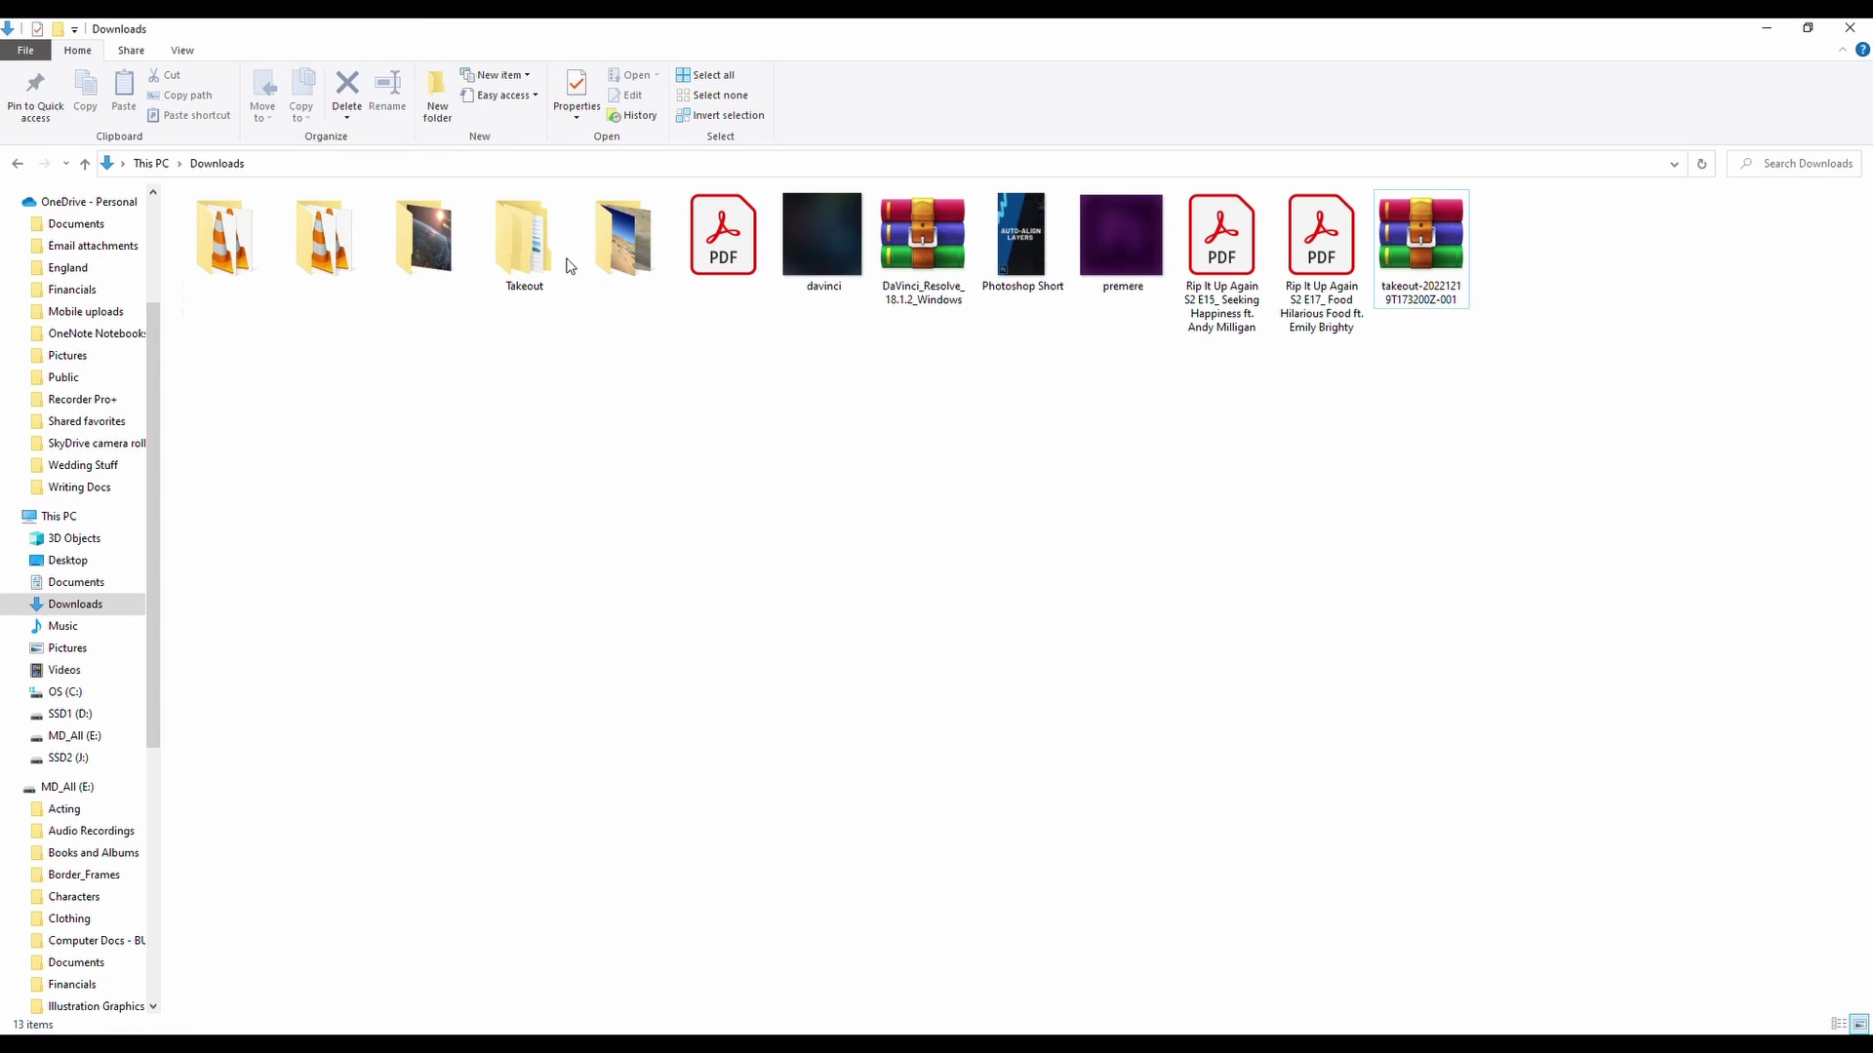
- Open Takeout > YouTube and YouTube Music > videos
double_click(532, 235)
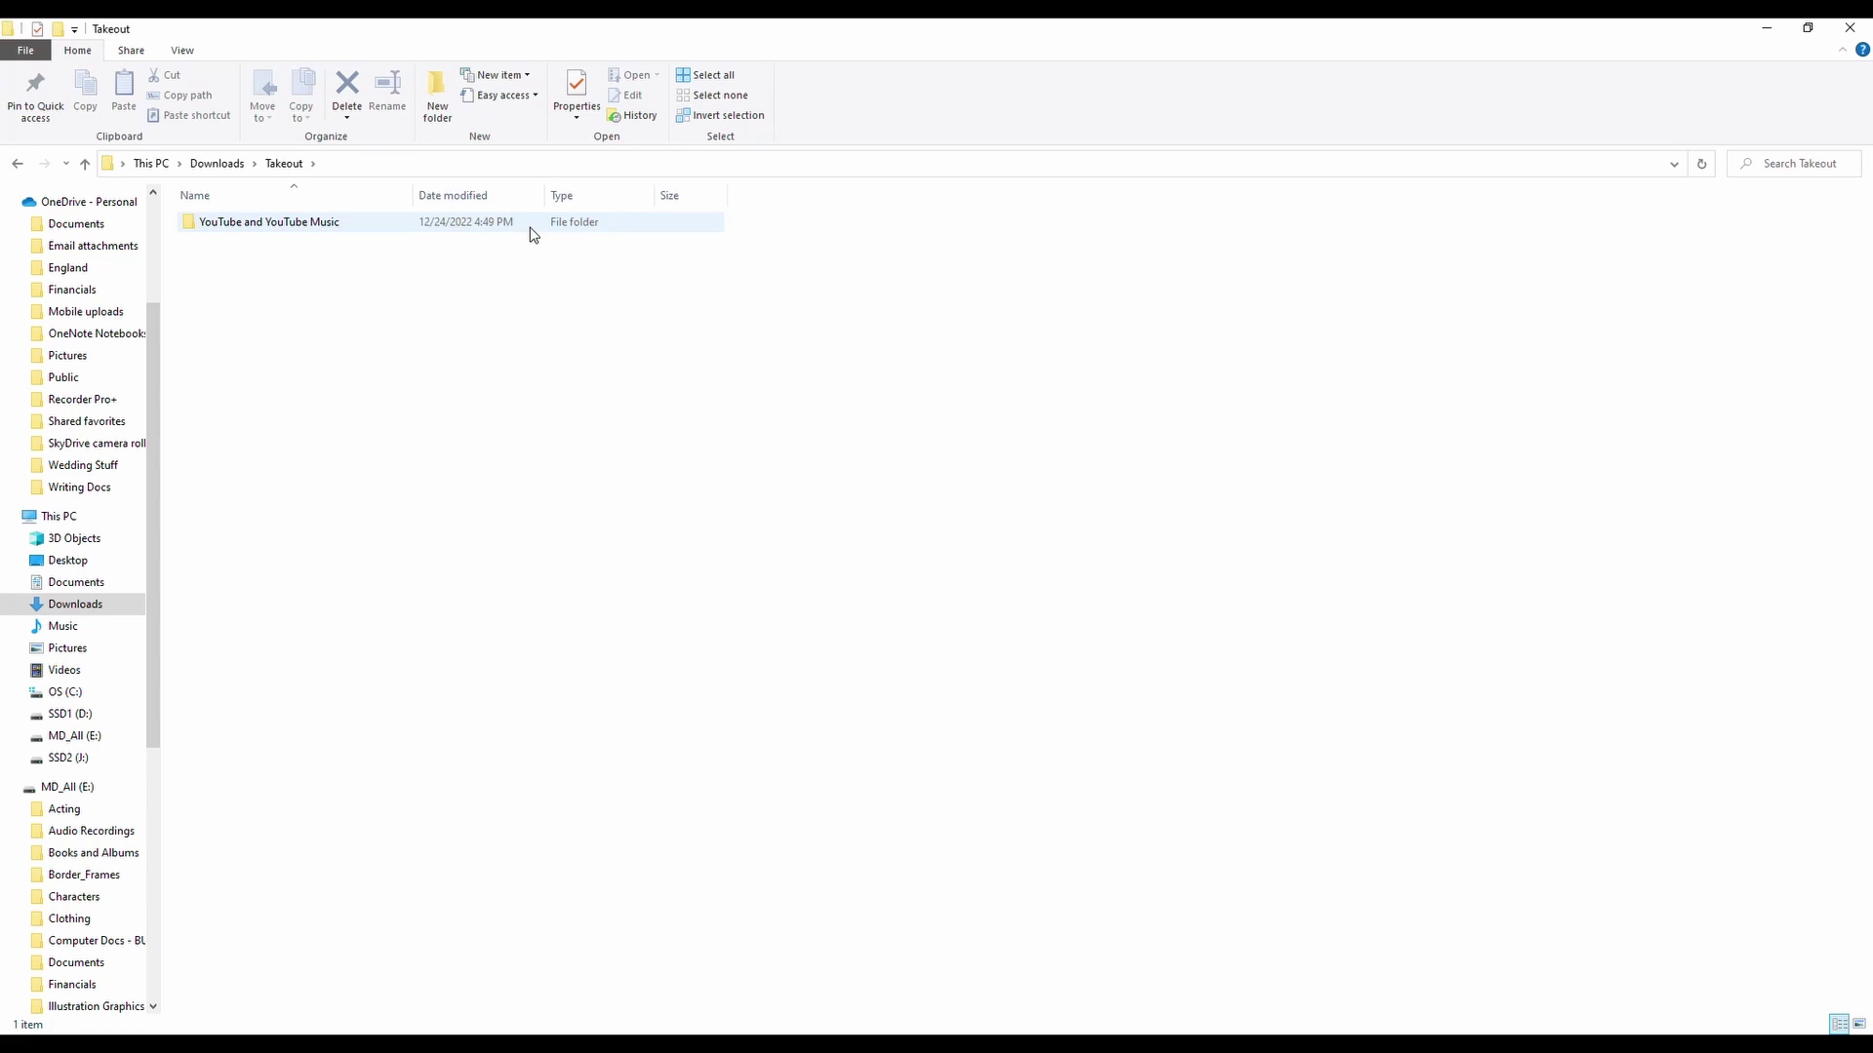
double_click(248, 226)
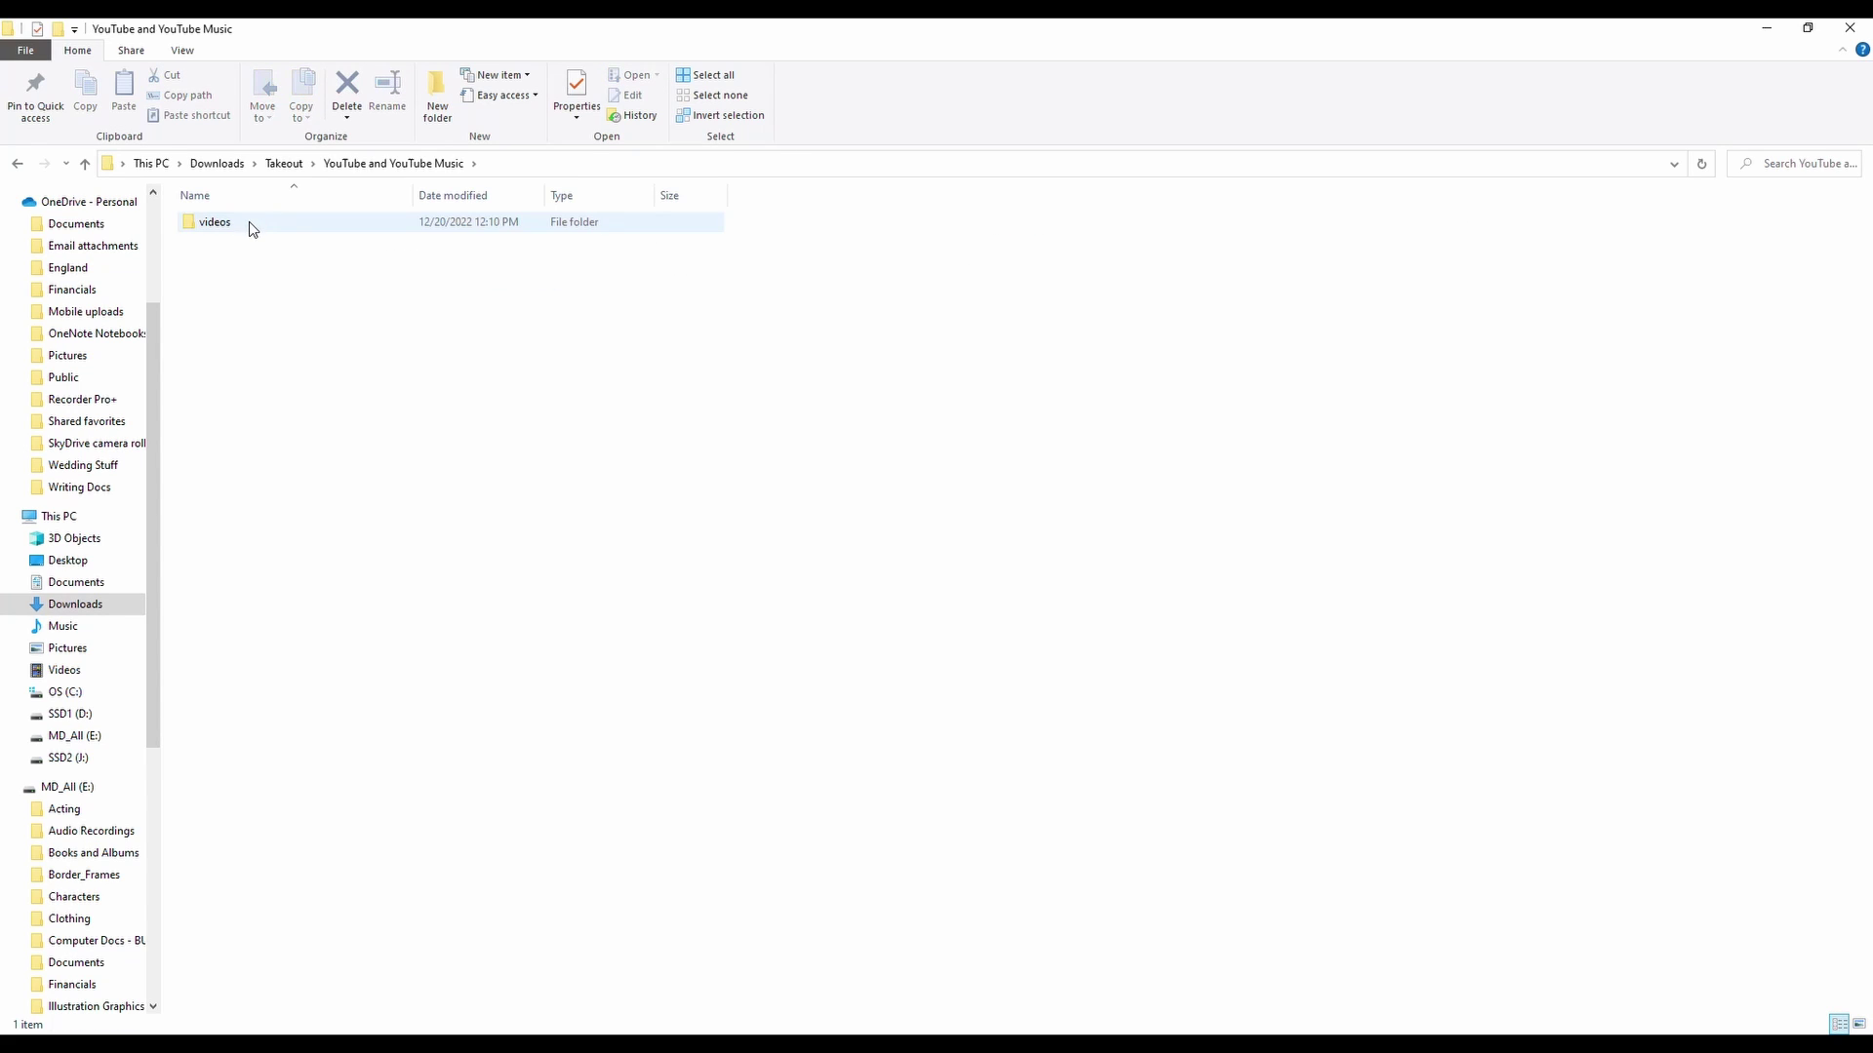
double_click(233, 232)
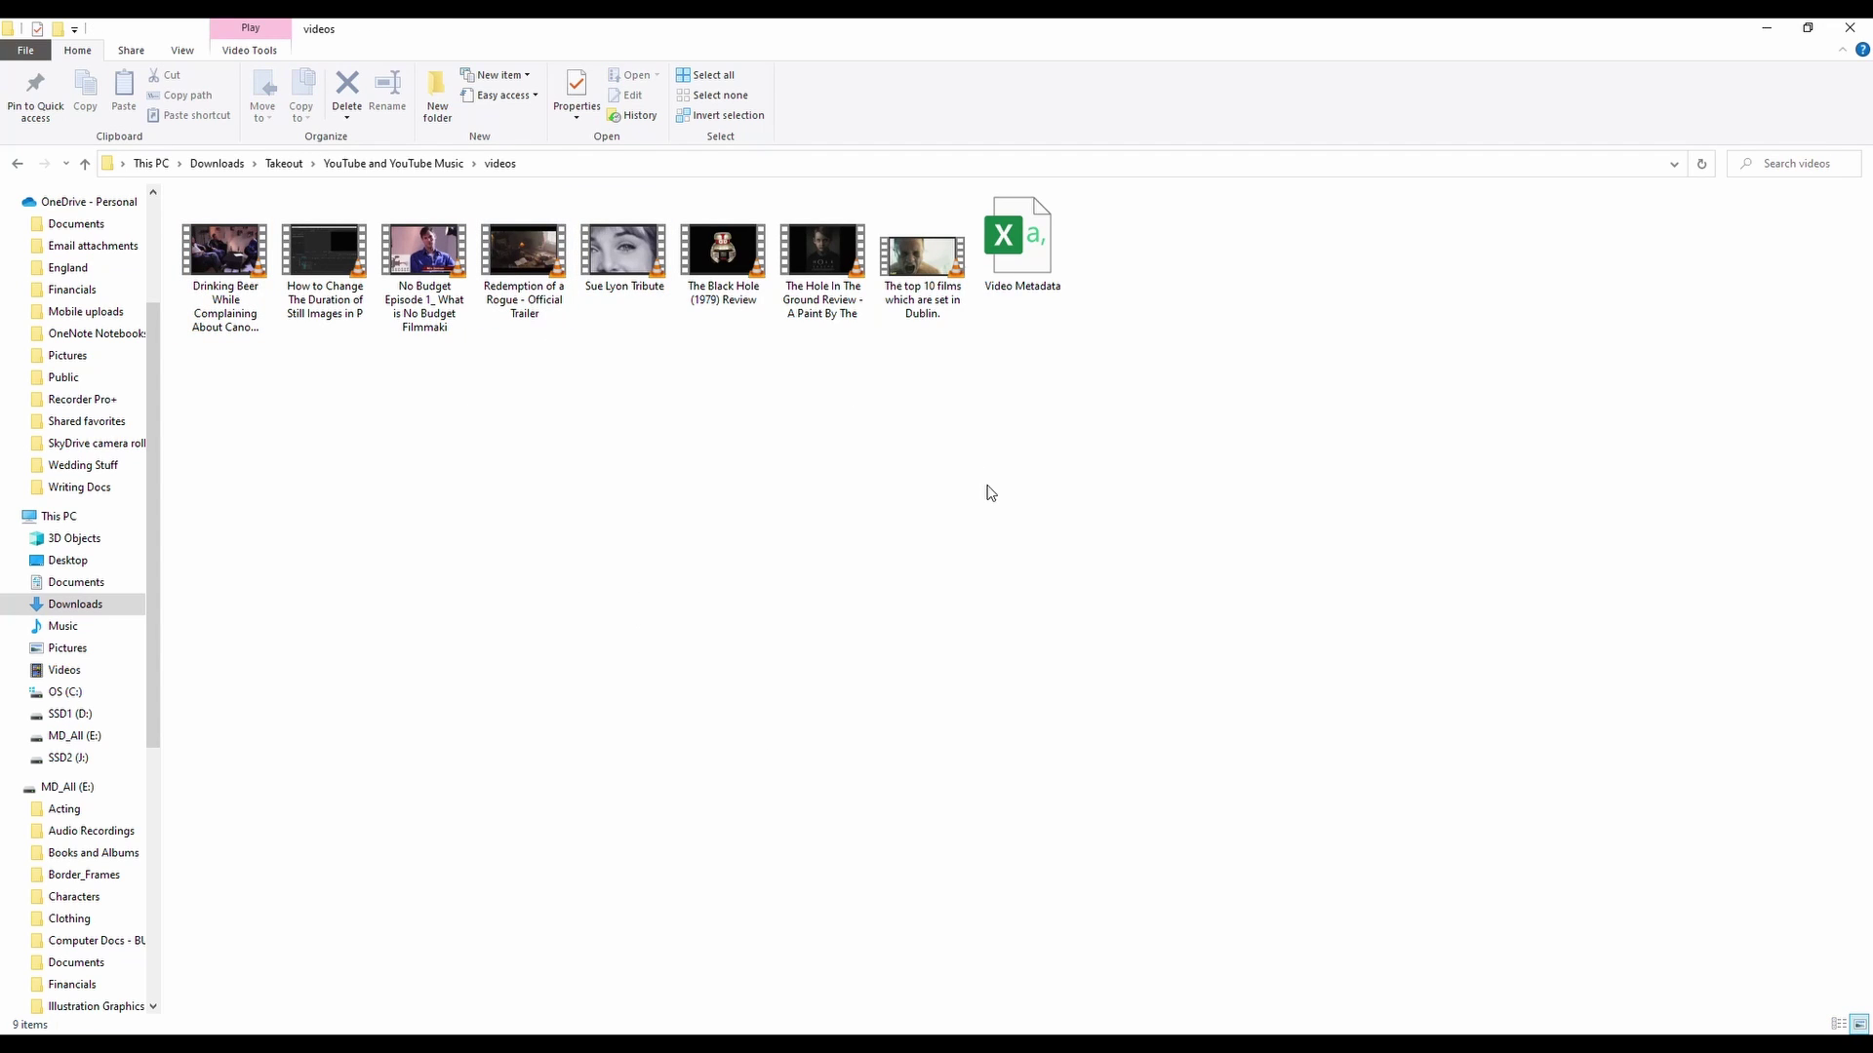
- Open Video Metadata in Excel and inspect cells F168 and C159
double_click(1019, 255)
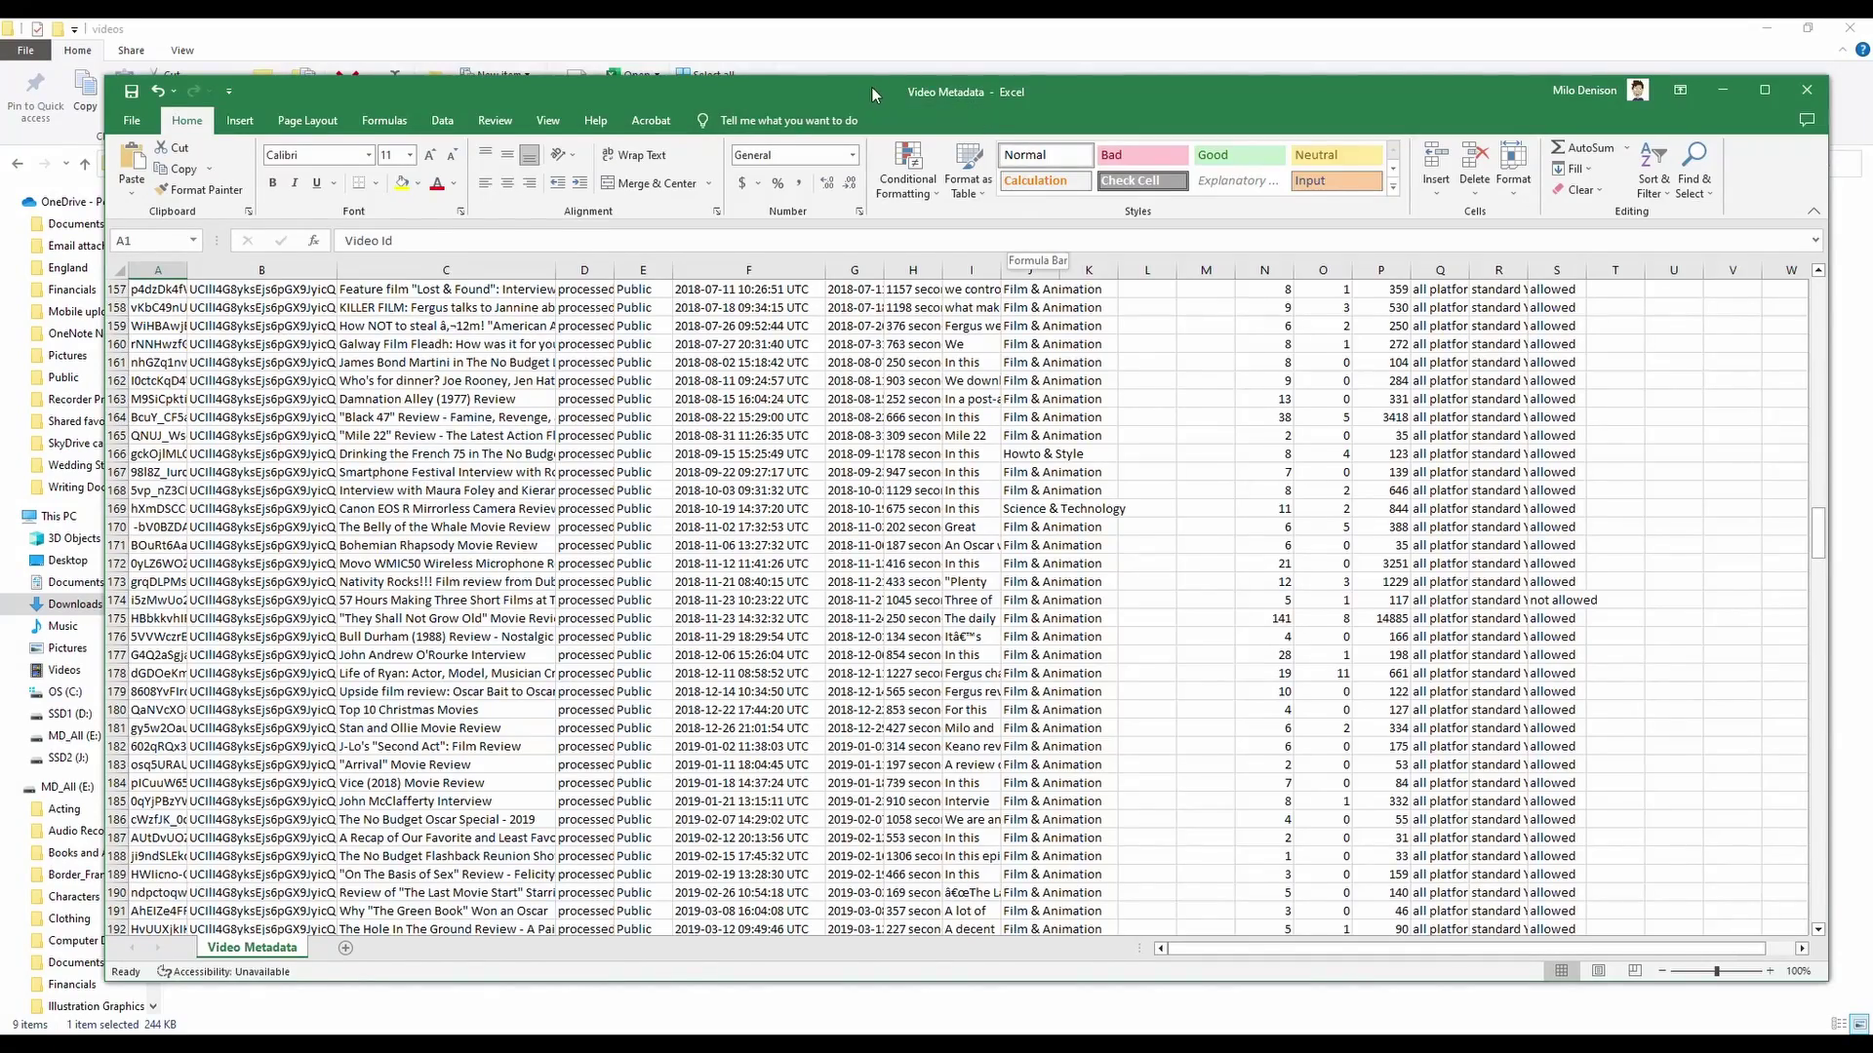
left_click_drag(870, 86, 888, 77)
left_click(827, 479)
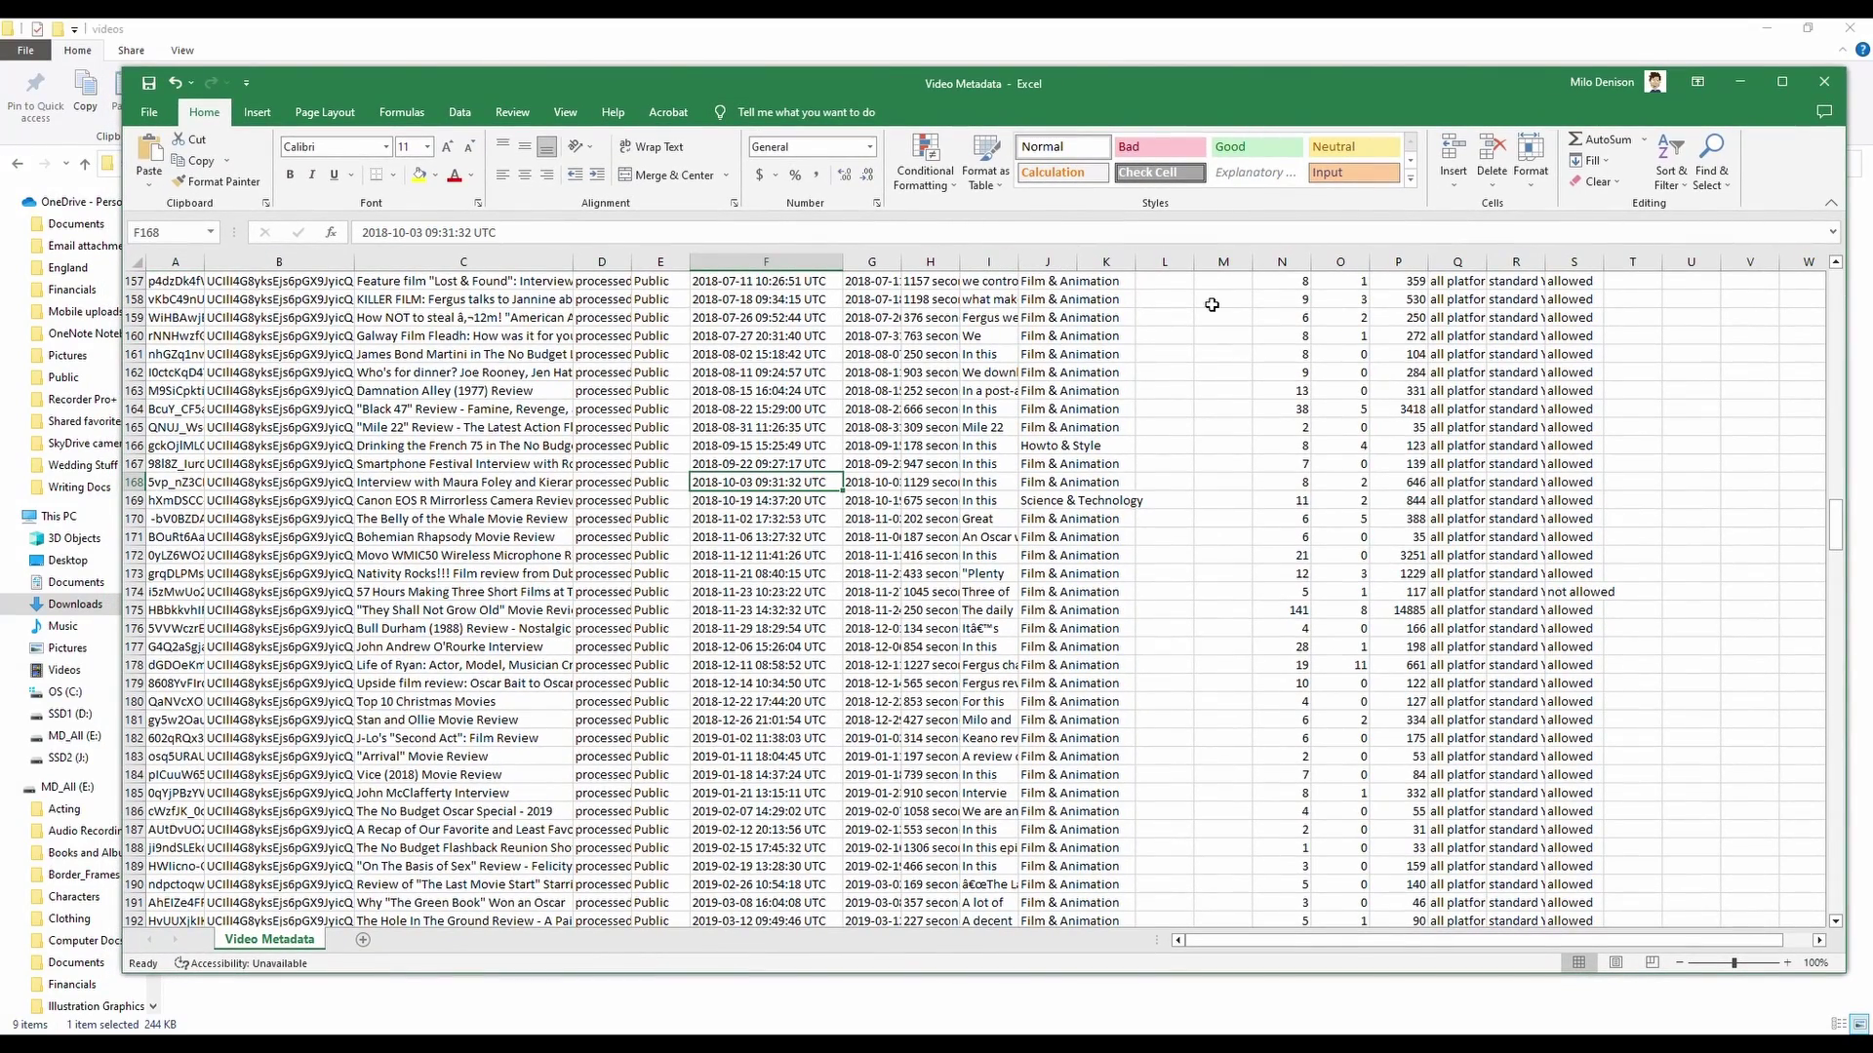
left_click(445, 314)
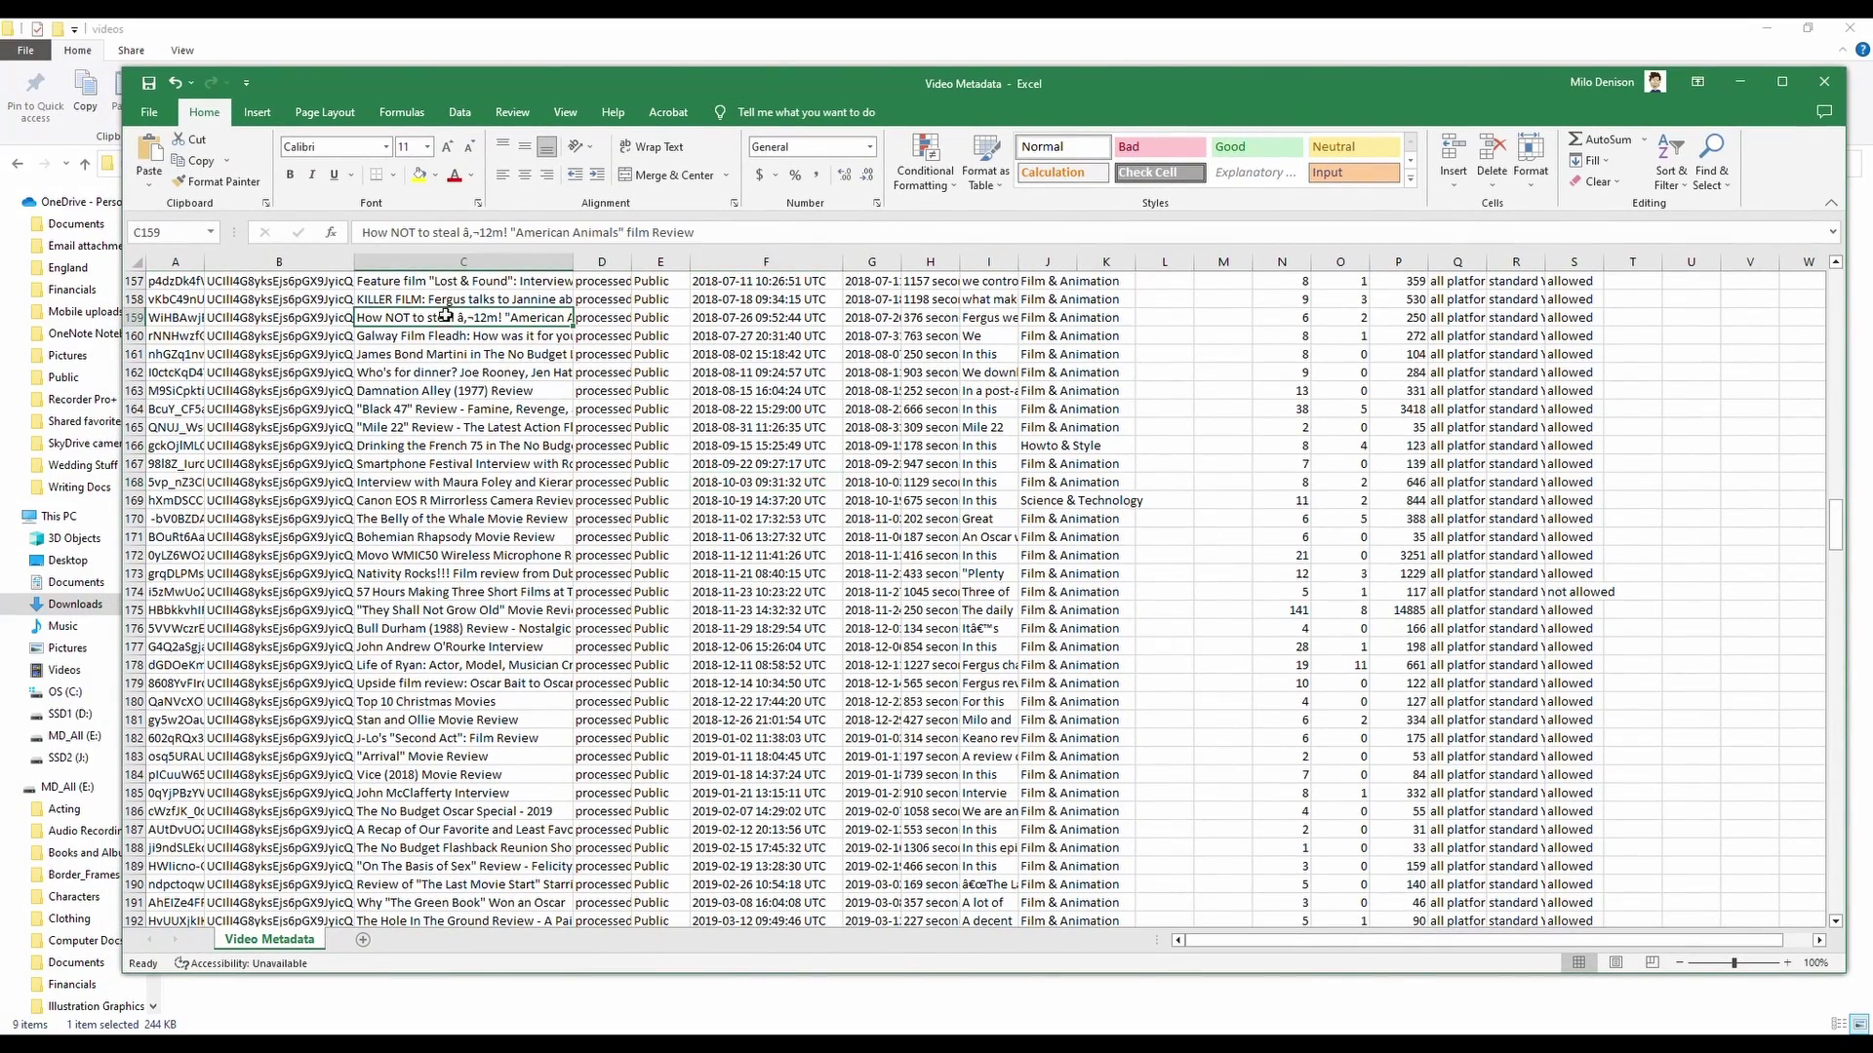
scroll(535, 348, "up", 20)
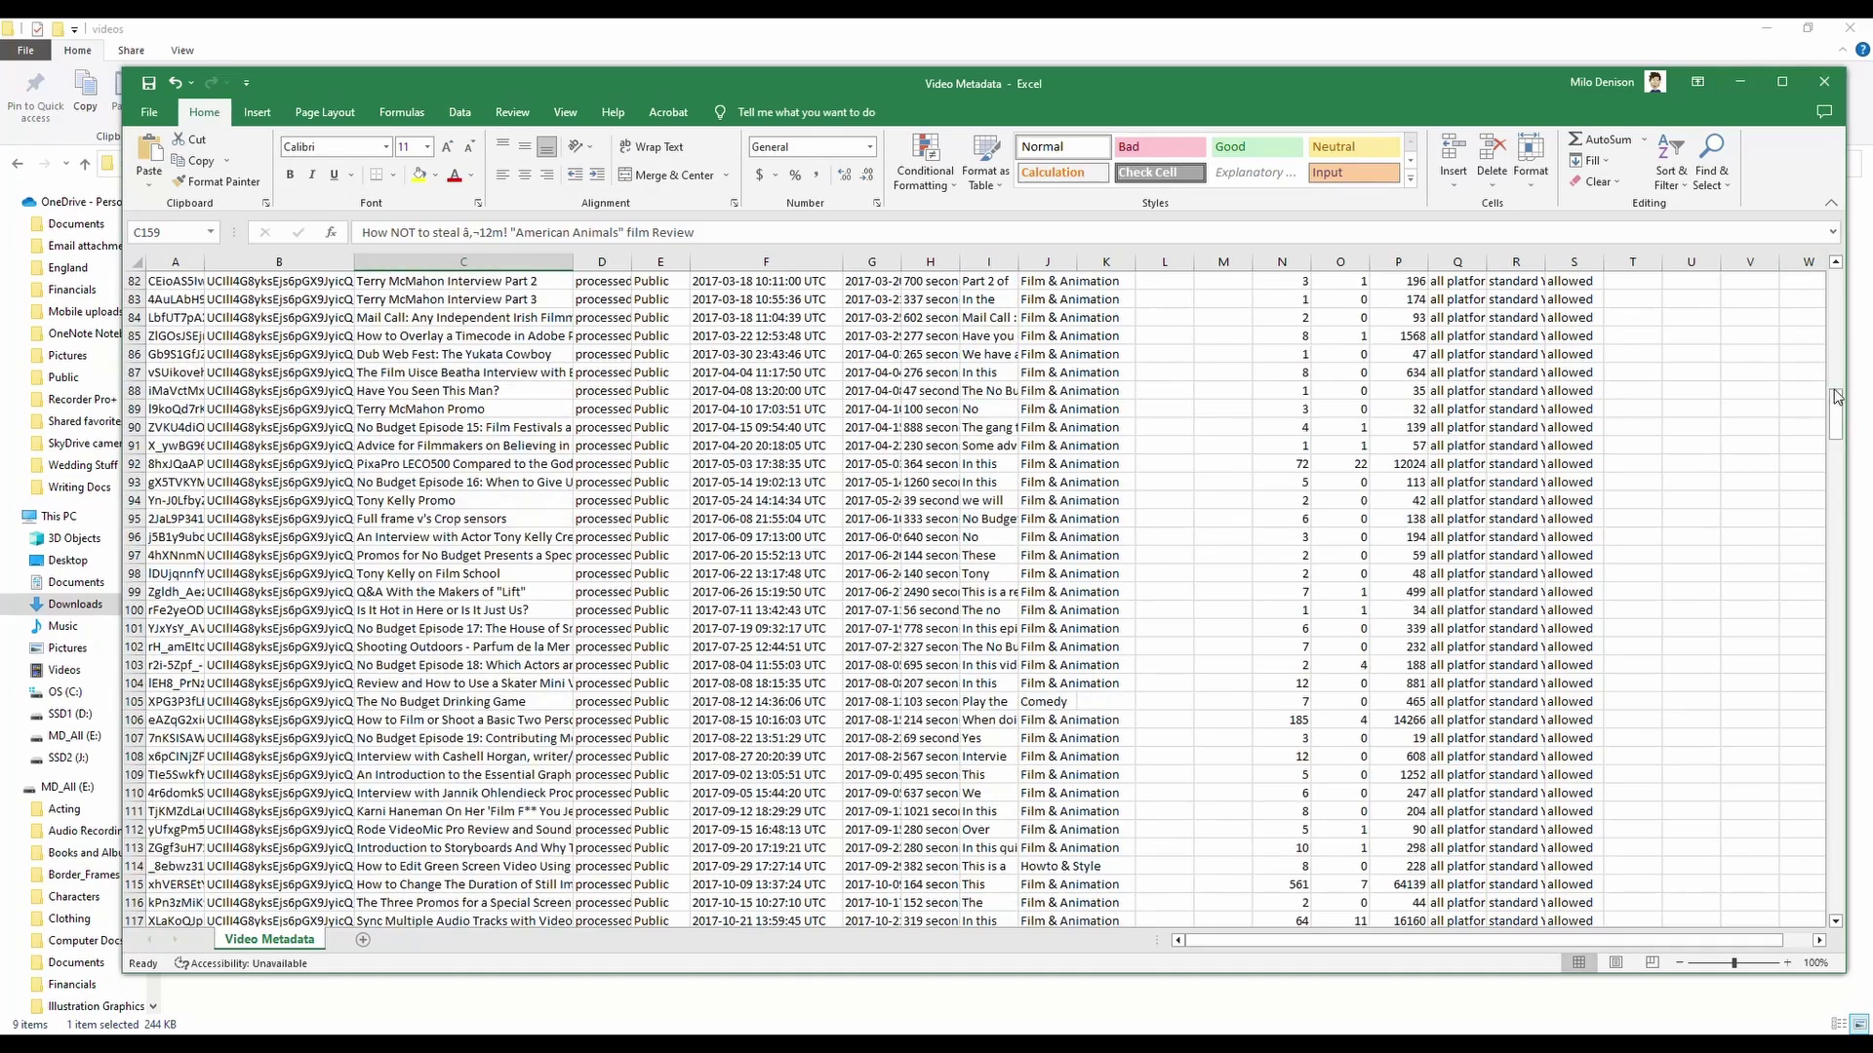
left_click_drag(1837, 396, 1837, 278)
- Review the header row from Title (C1) across to View Count and the like counts
left_click(430, 275)
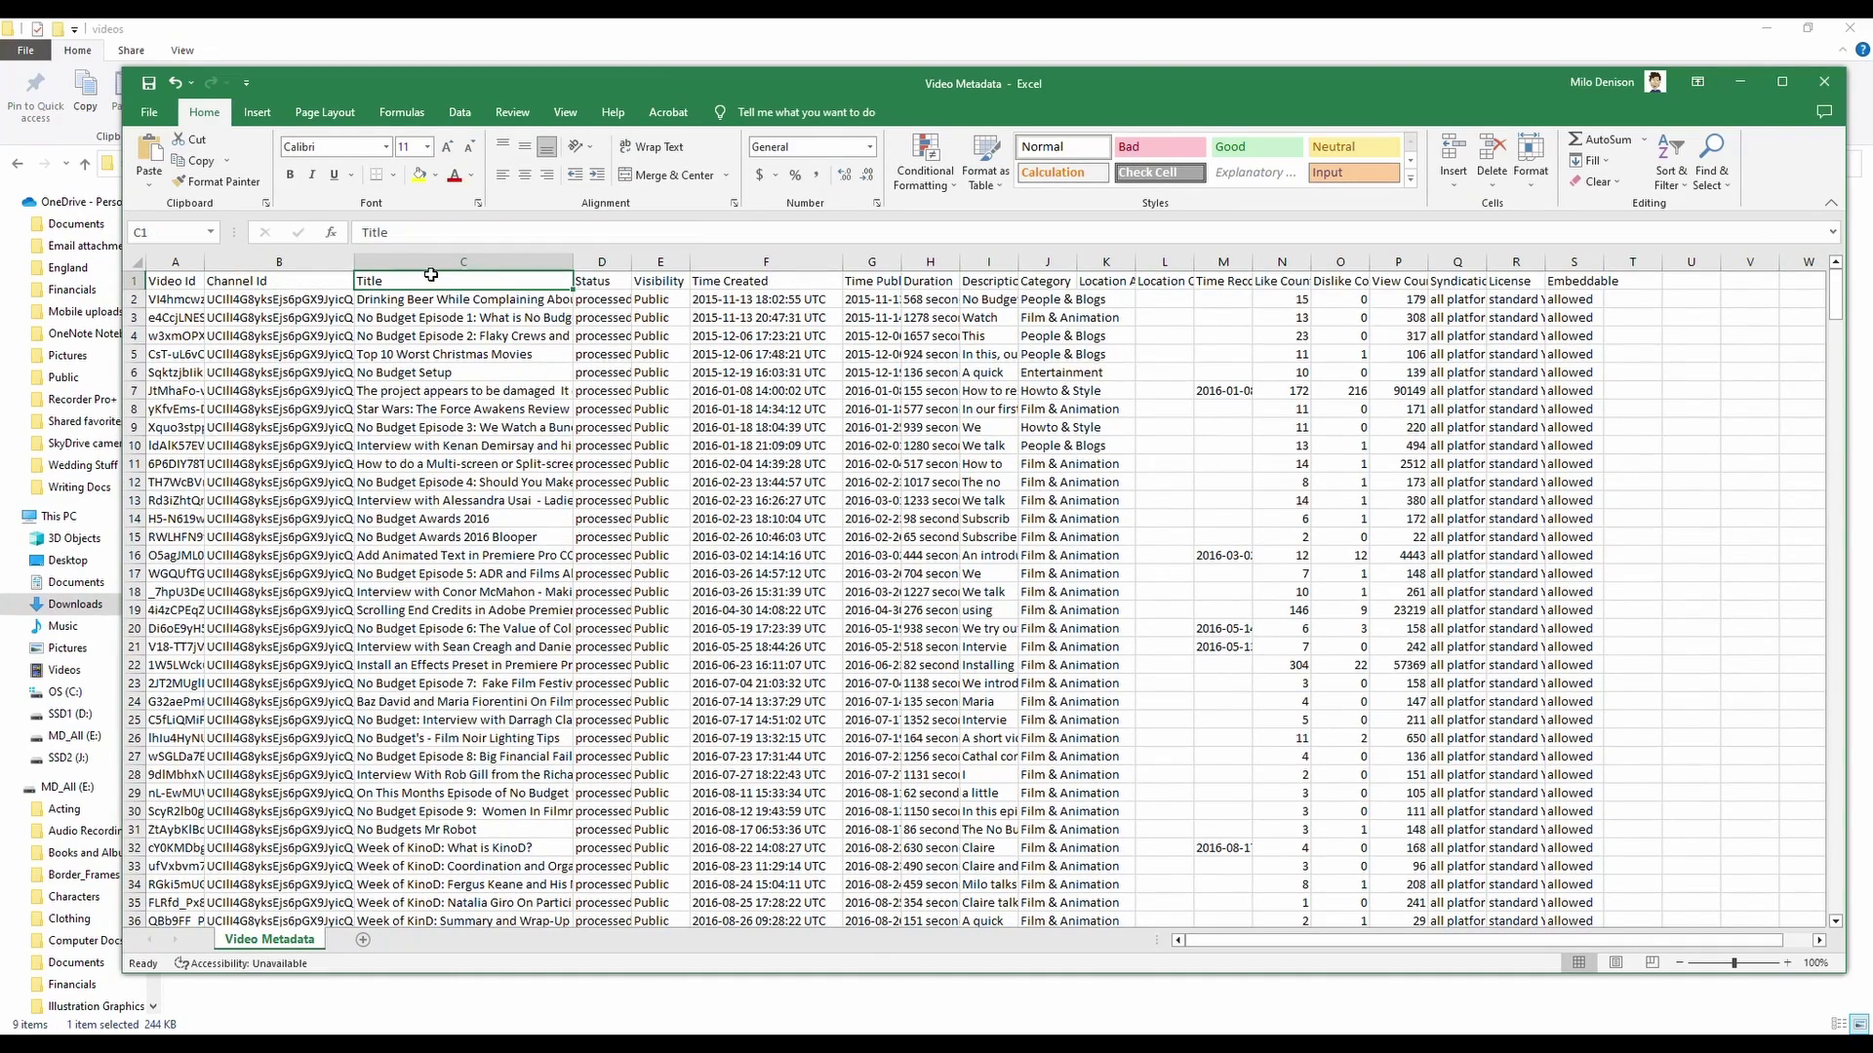
key("Right")
key("Right")
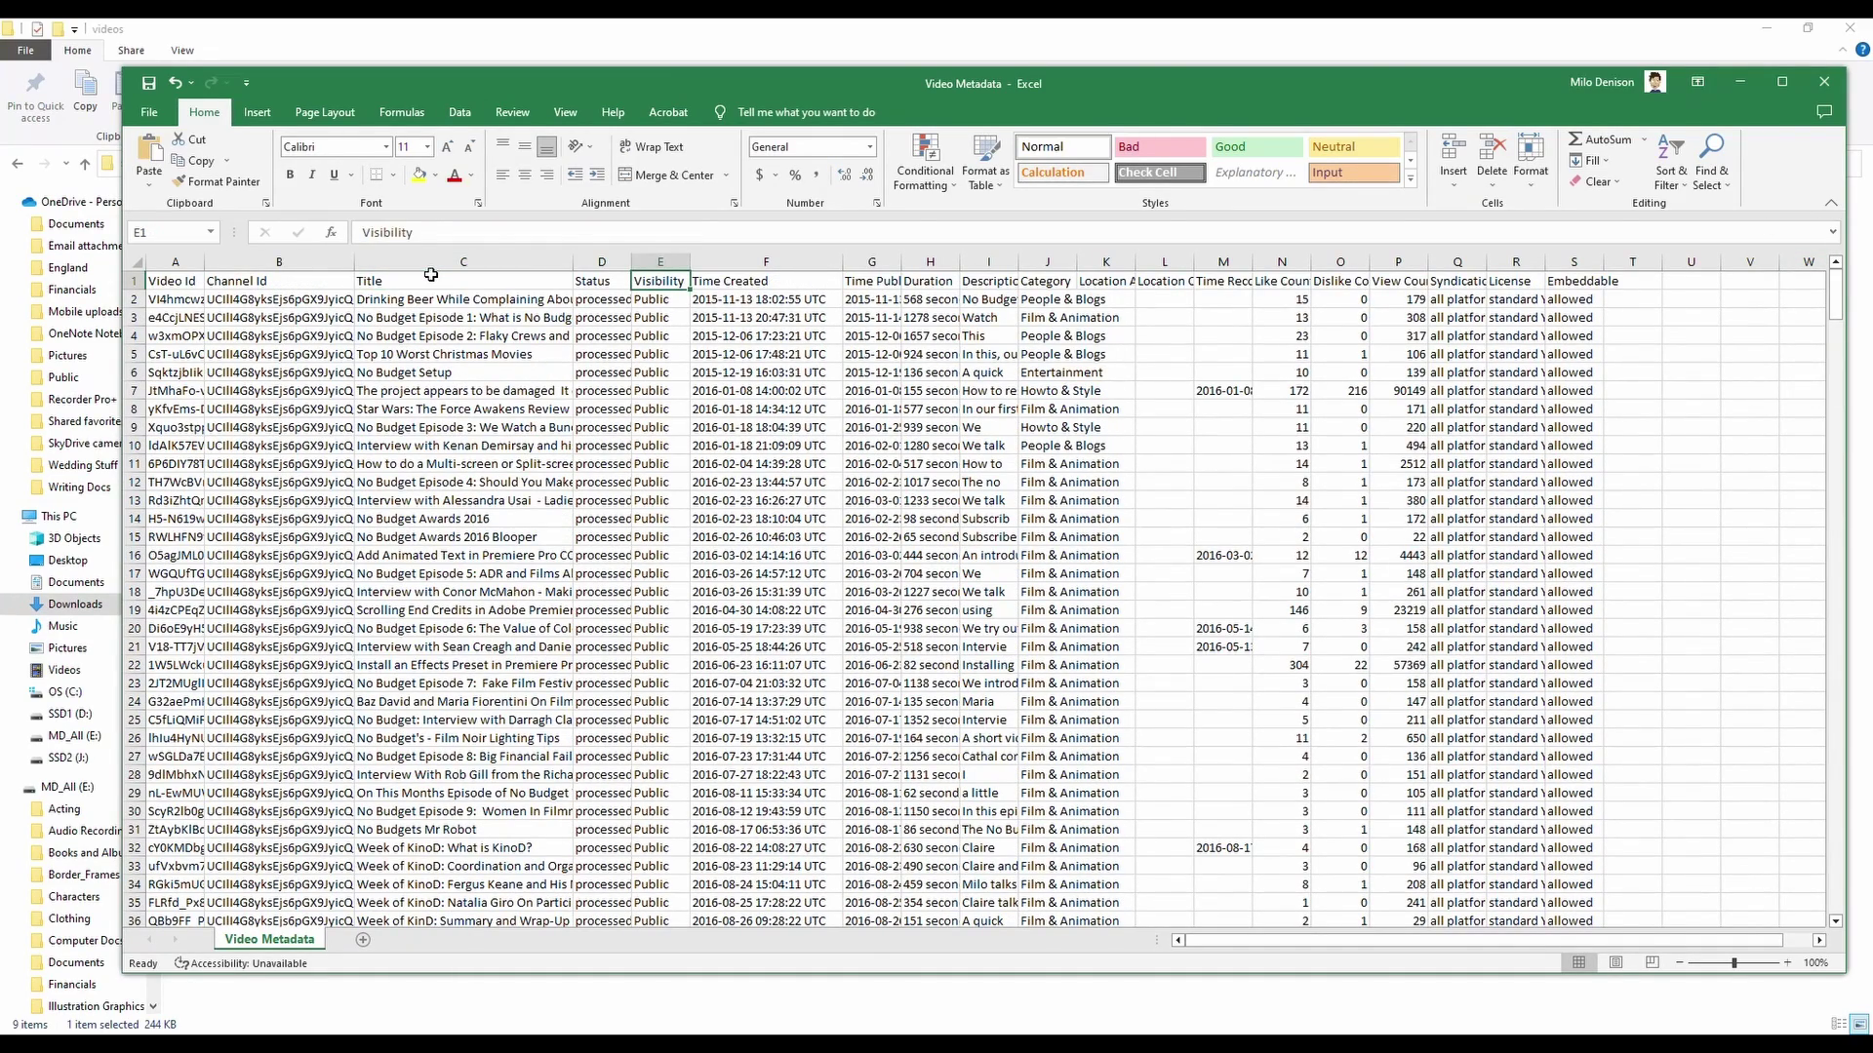
key("Right")
key("Right")
key("Right")
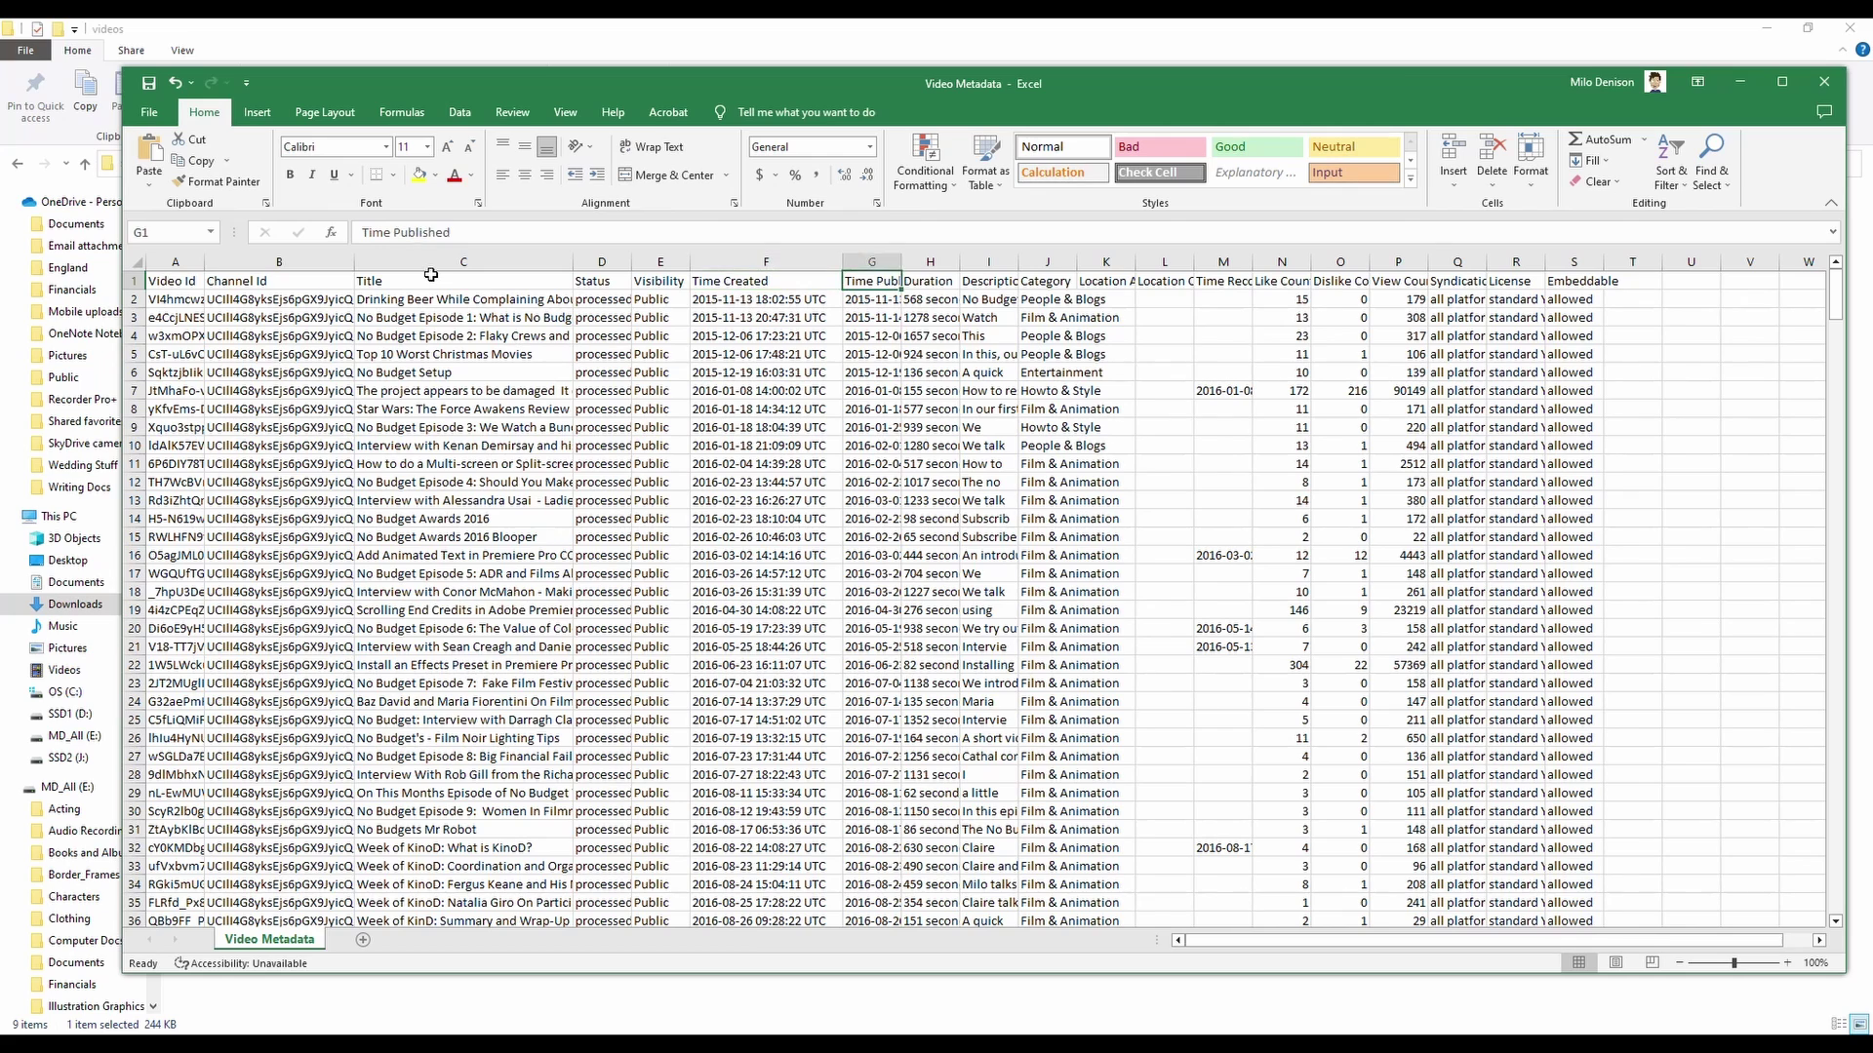
key("Right")
key("Down")
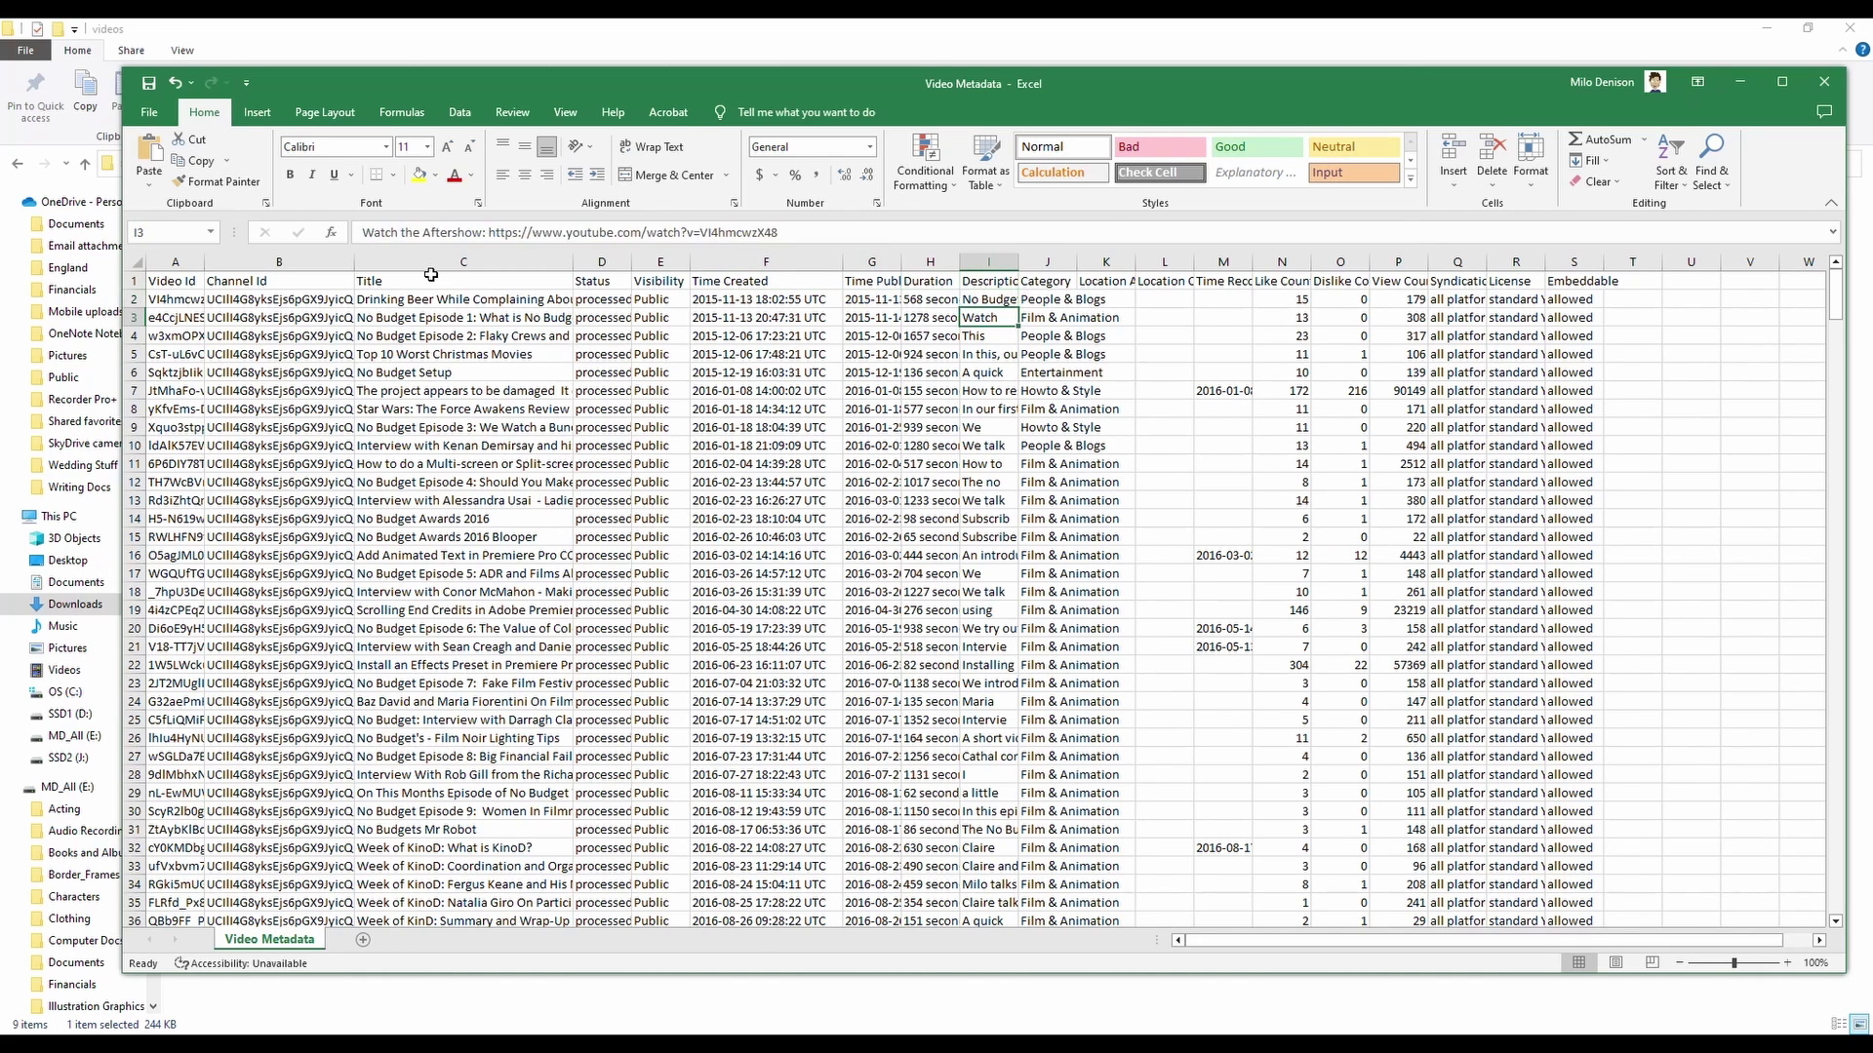
key("Up")
key("Right")
key("Right")
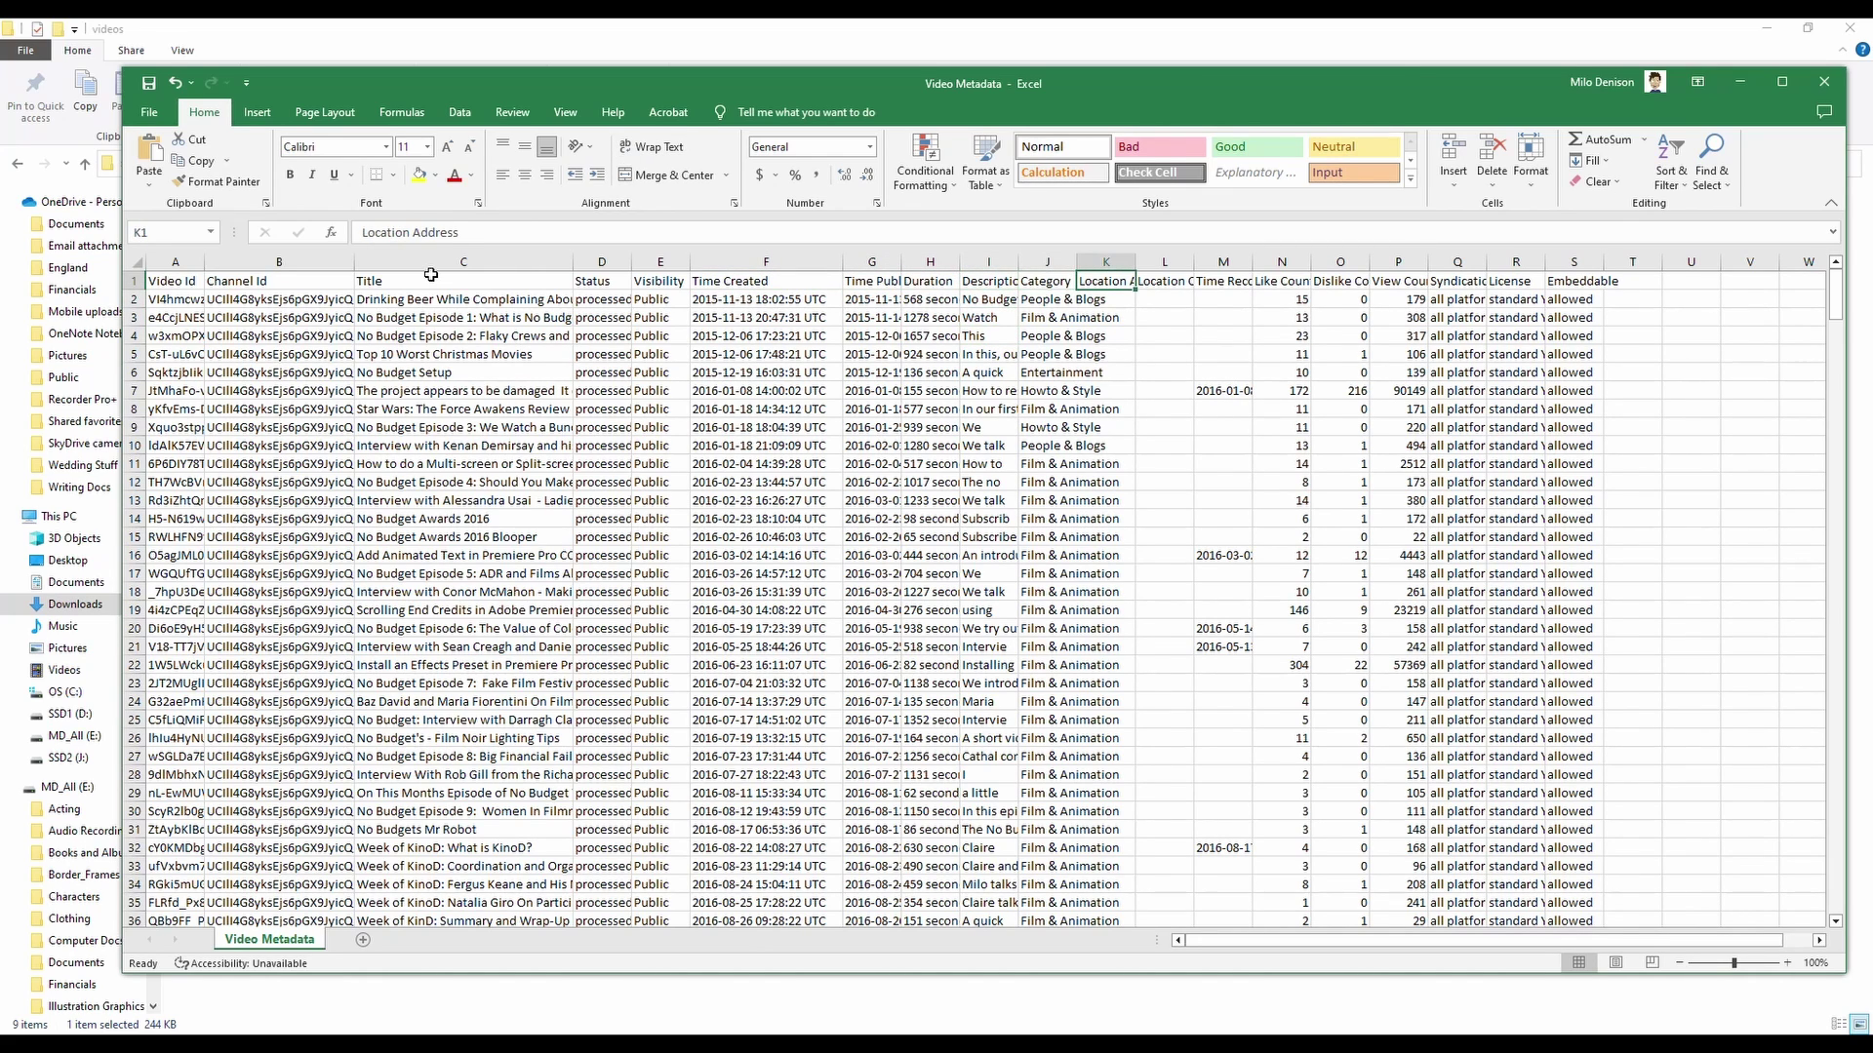
key("Right")
key("Right")
key("Right")
key("Right")
key("Right")
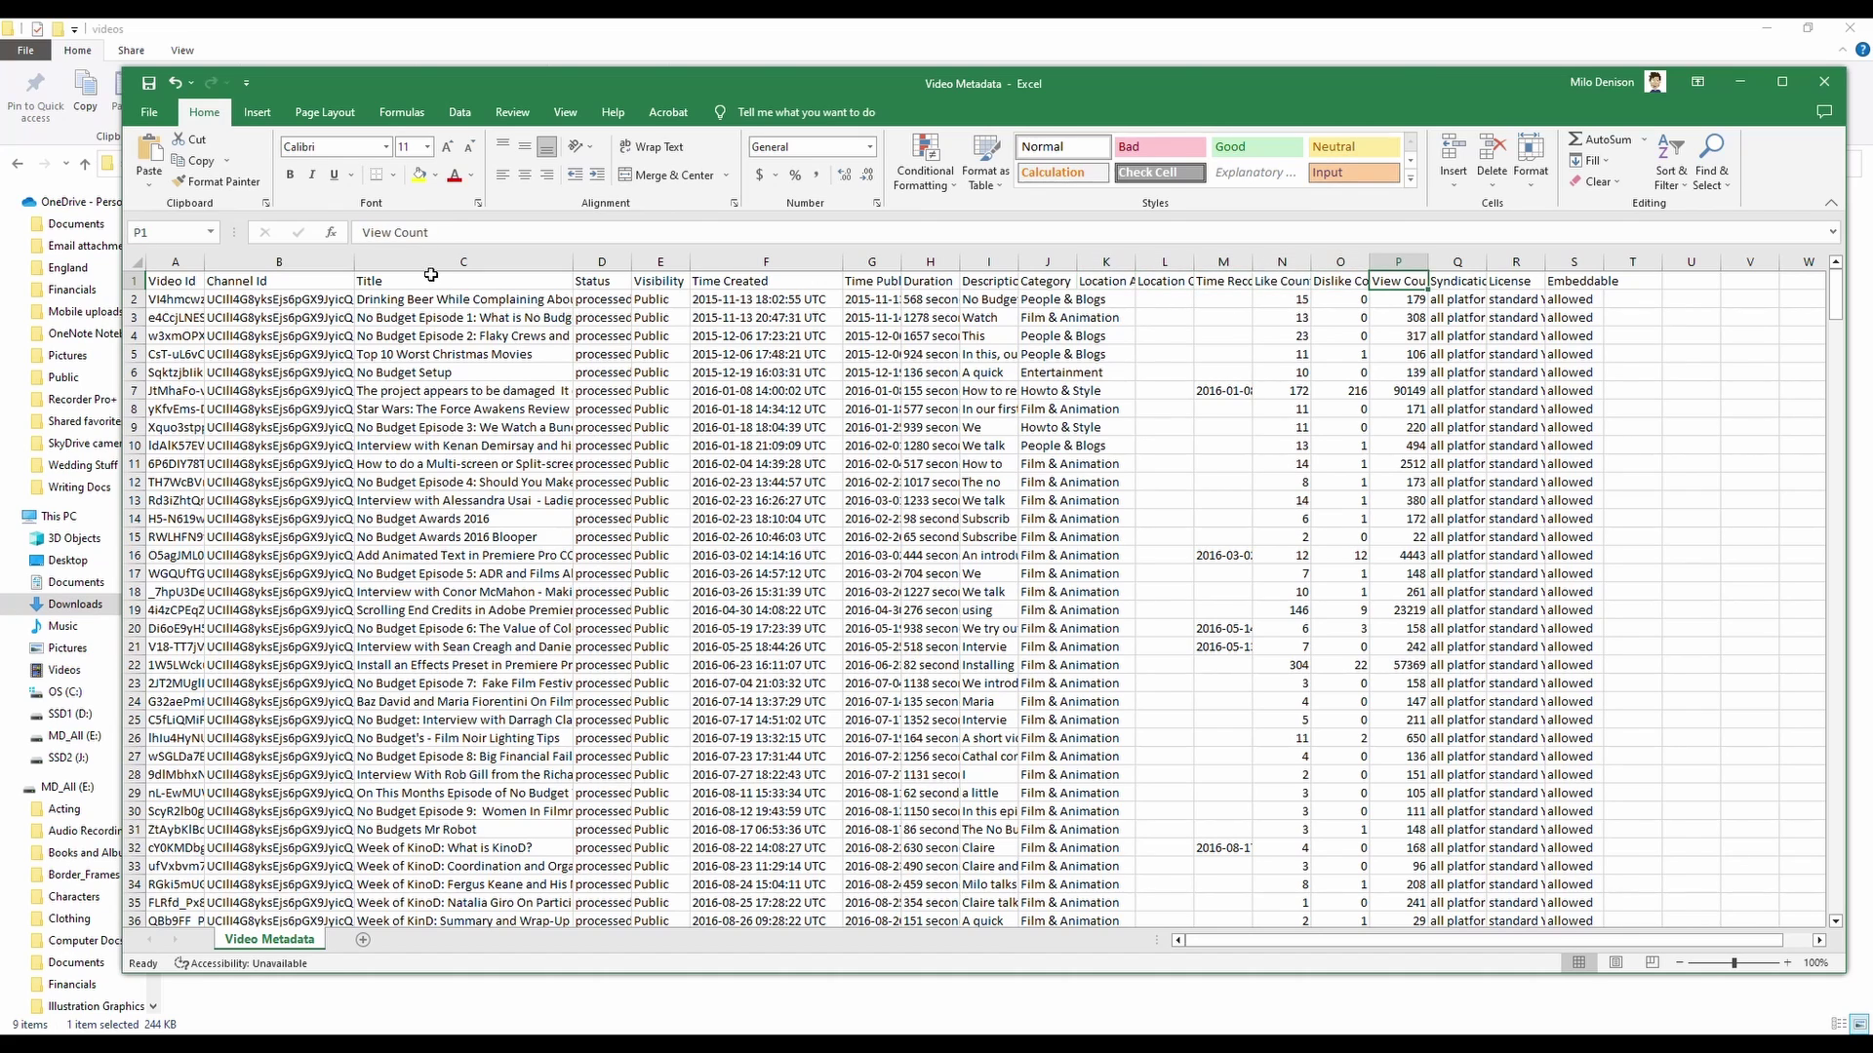
key("Right")
key("Left")
key("Left")
key("Left")
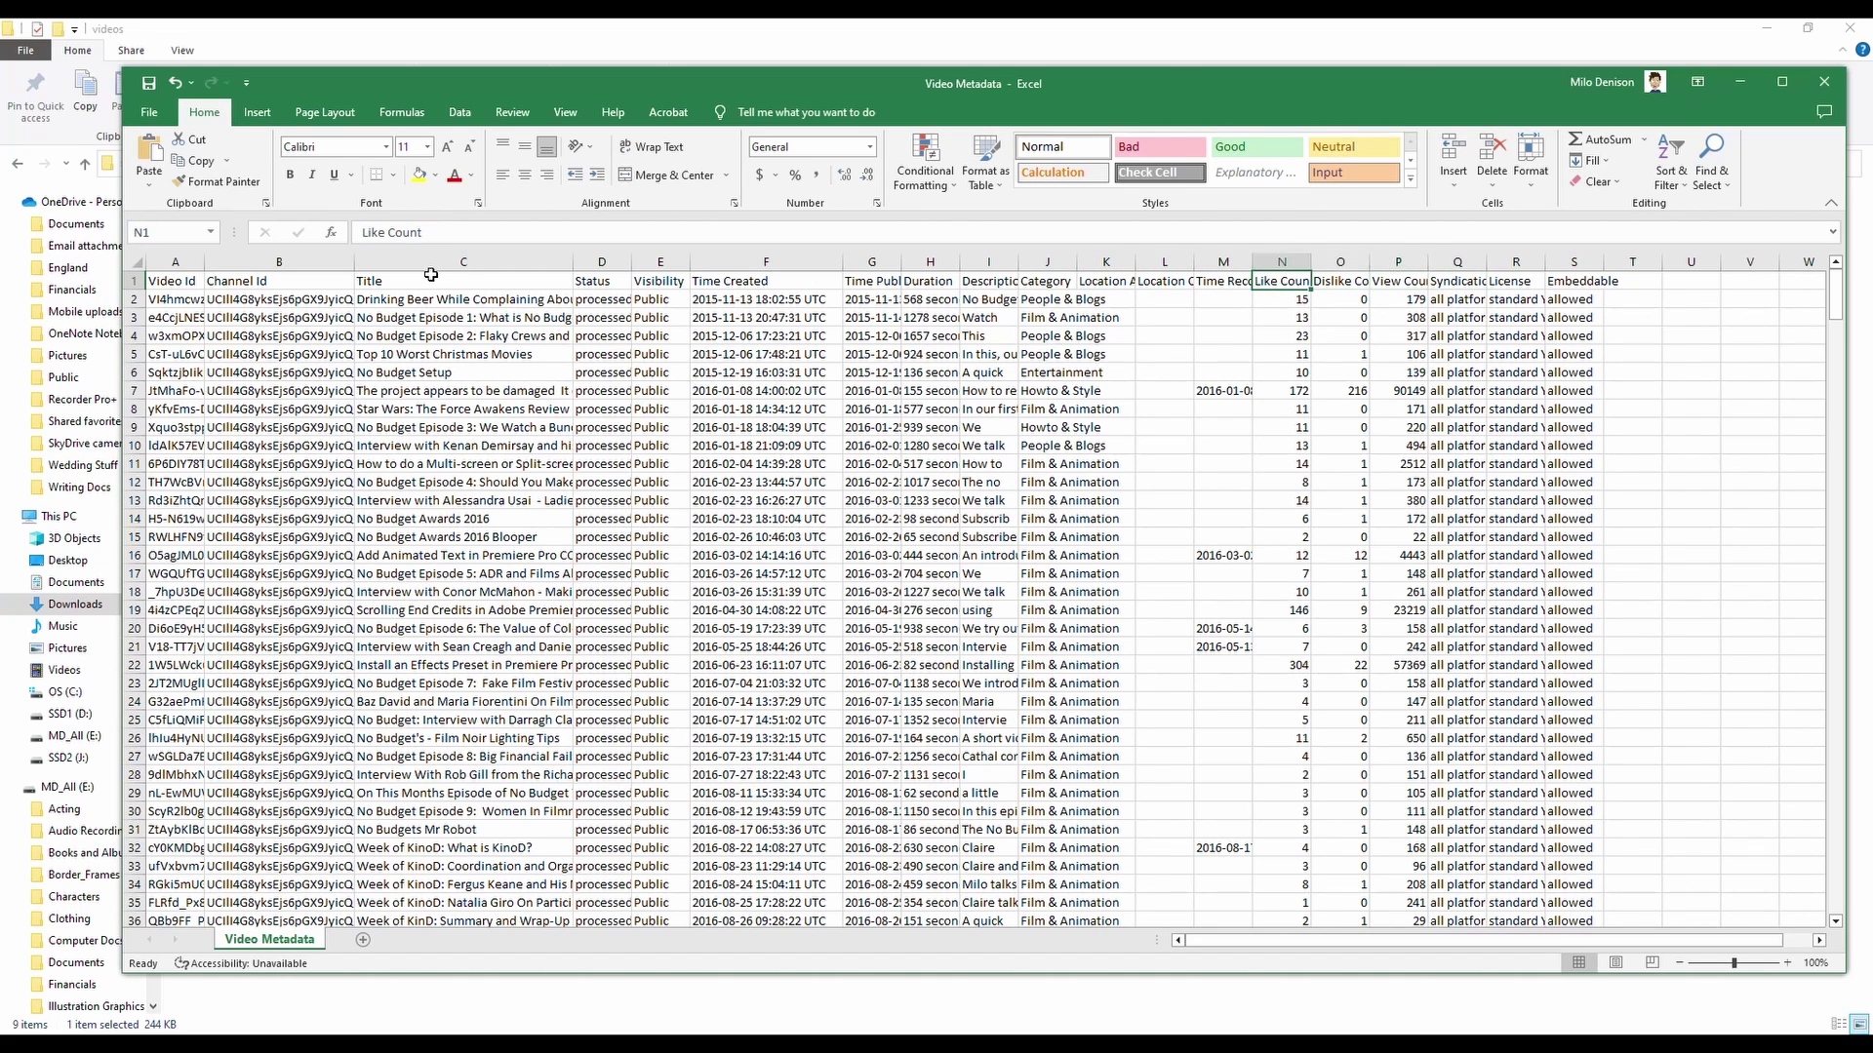
key("Right")
key("Right")
key("Right")
key("Down")
key("Down")
key("Left")
key("Left")
key("Left")
key("Left")
key("Left")
key("Left")
key("Left")
key("Left")
key("Left")
key("Left")
key("Left")
key("Left")
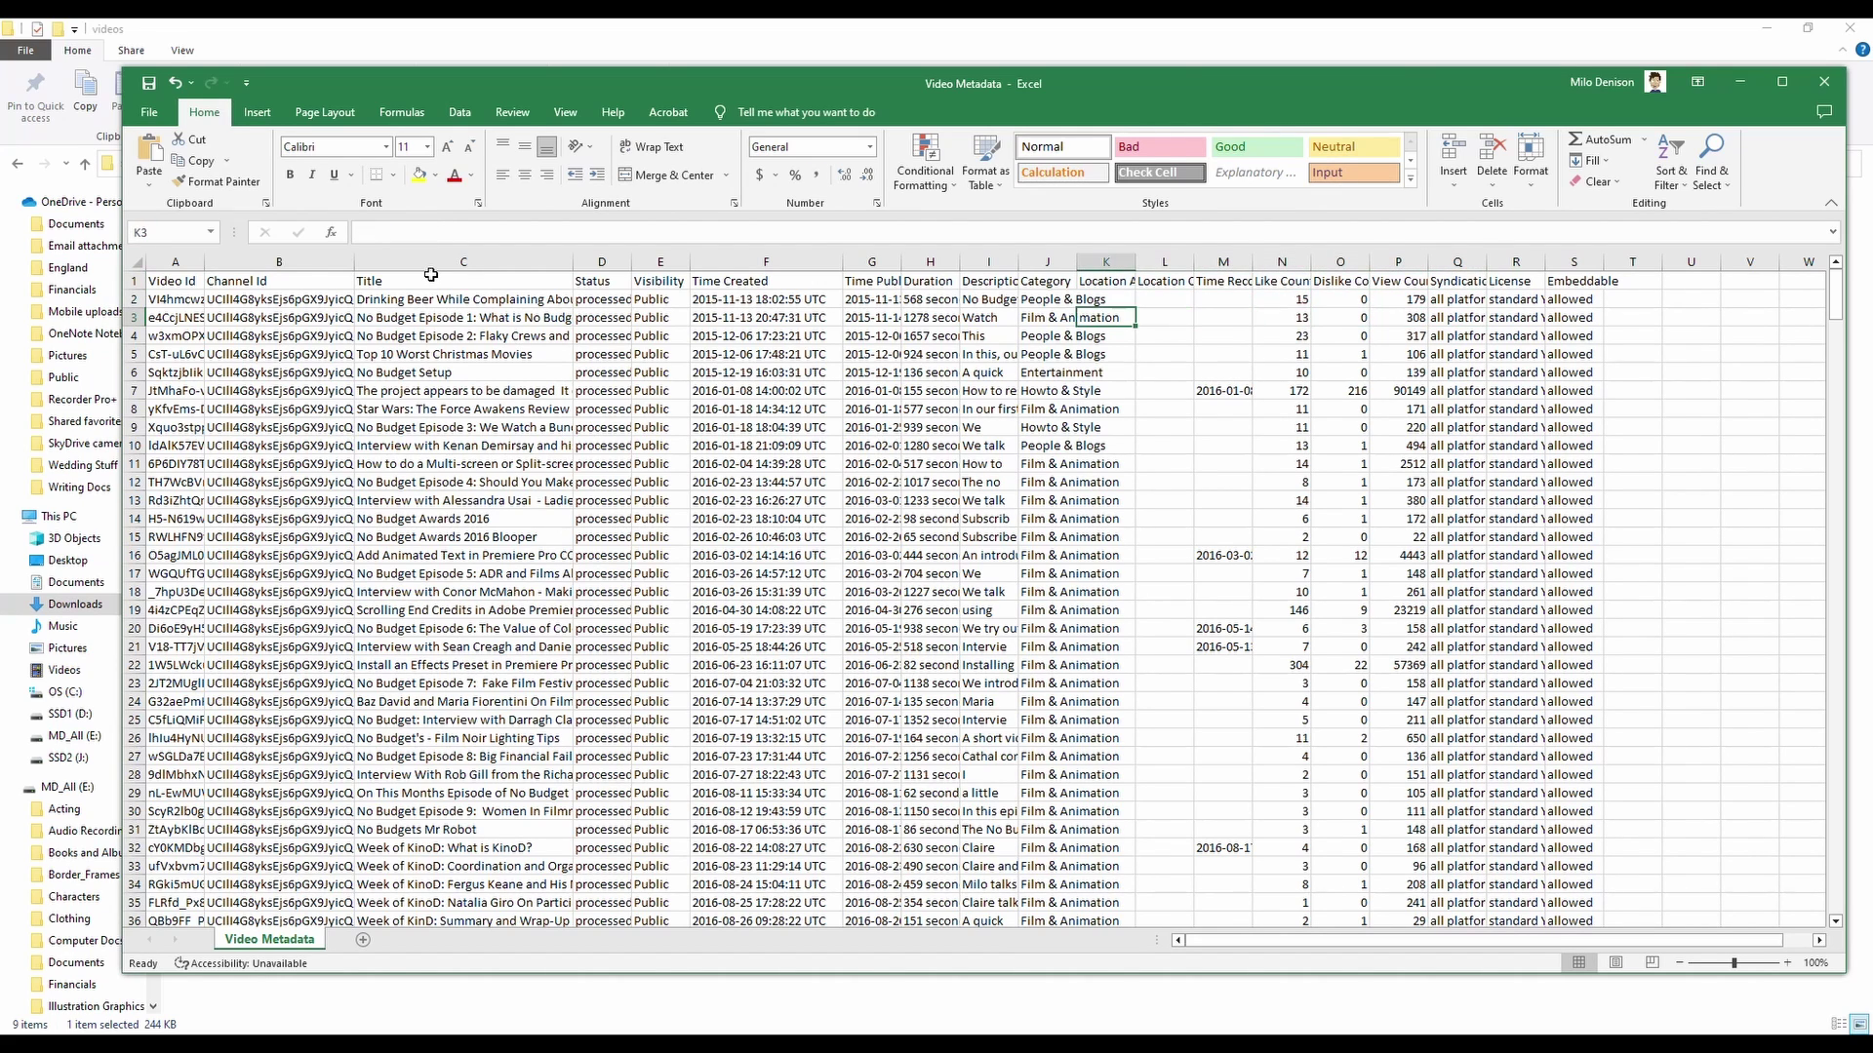
key("Down")
key("Down")
key("Left")
key("Left")
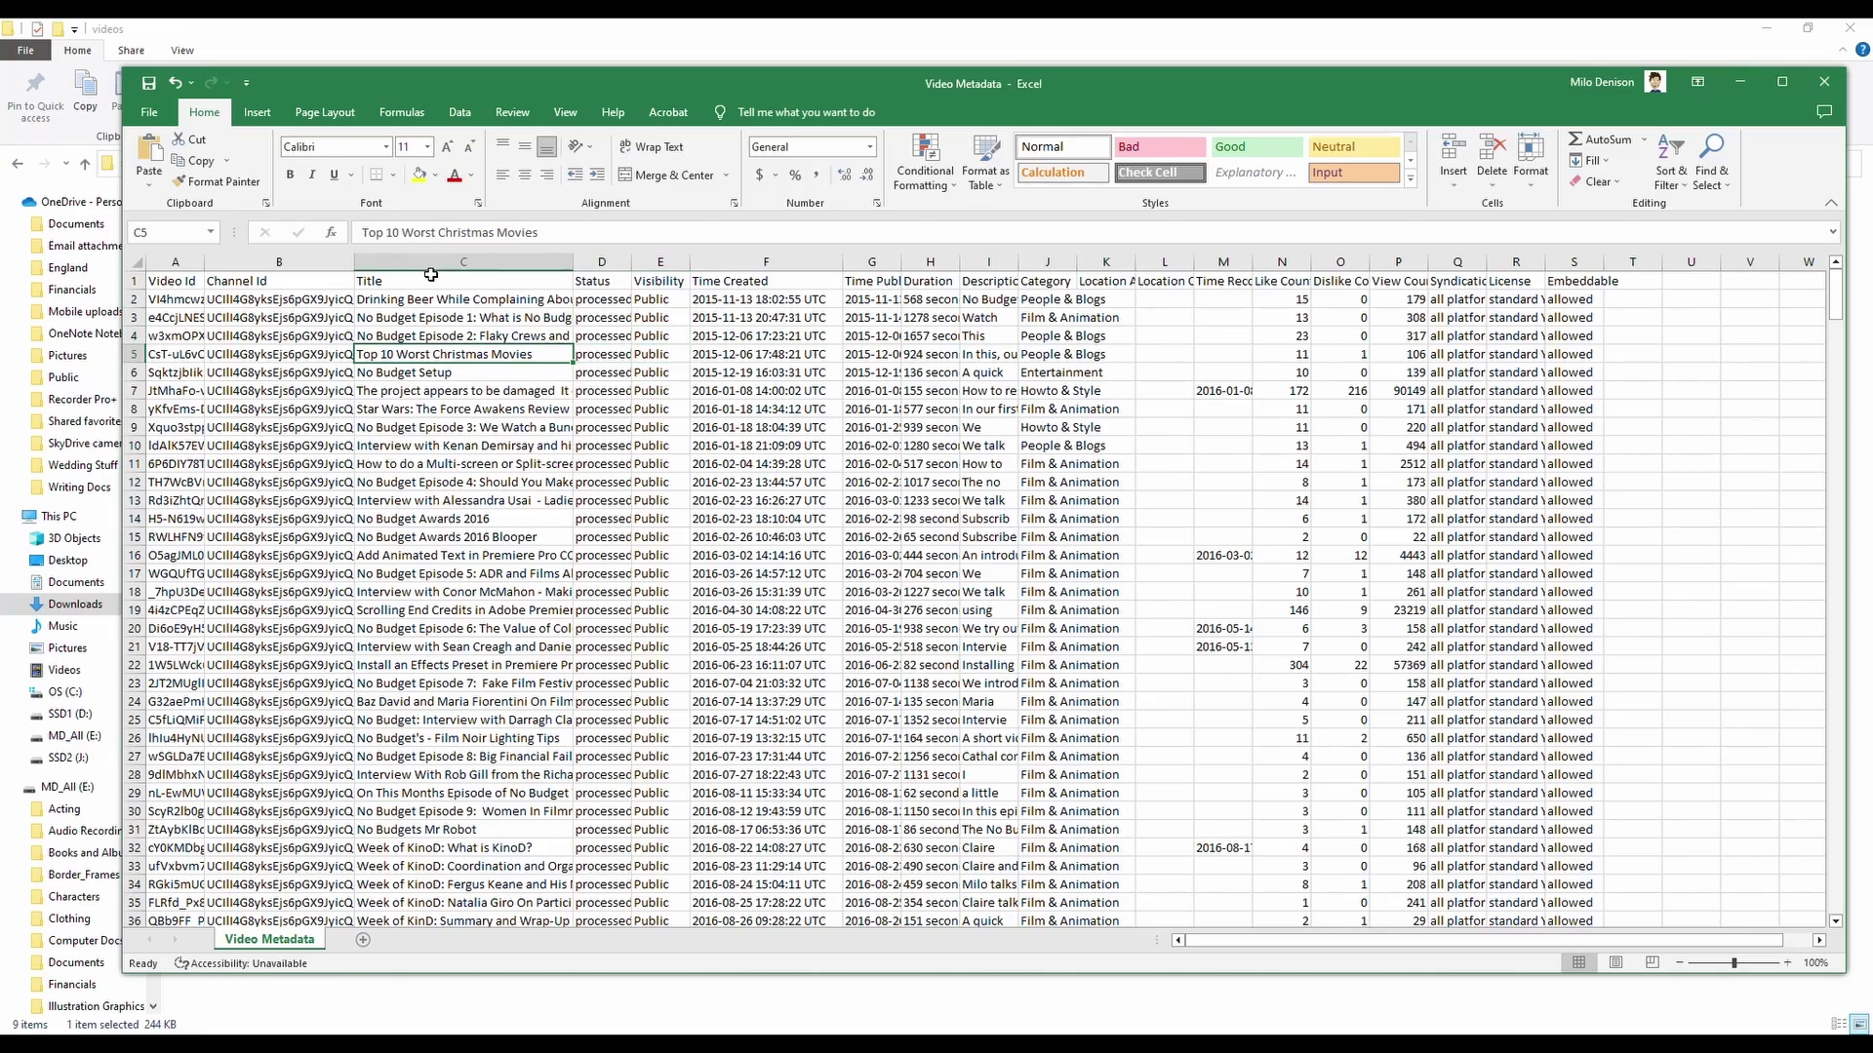
- Scroll the sheet down to the last video row, 437
left_click_drag(1836, 298, 1837, 780)
scroll(1220, 618, "down", 12)
scroll(1195, 627, "up", 8)
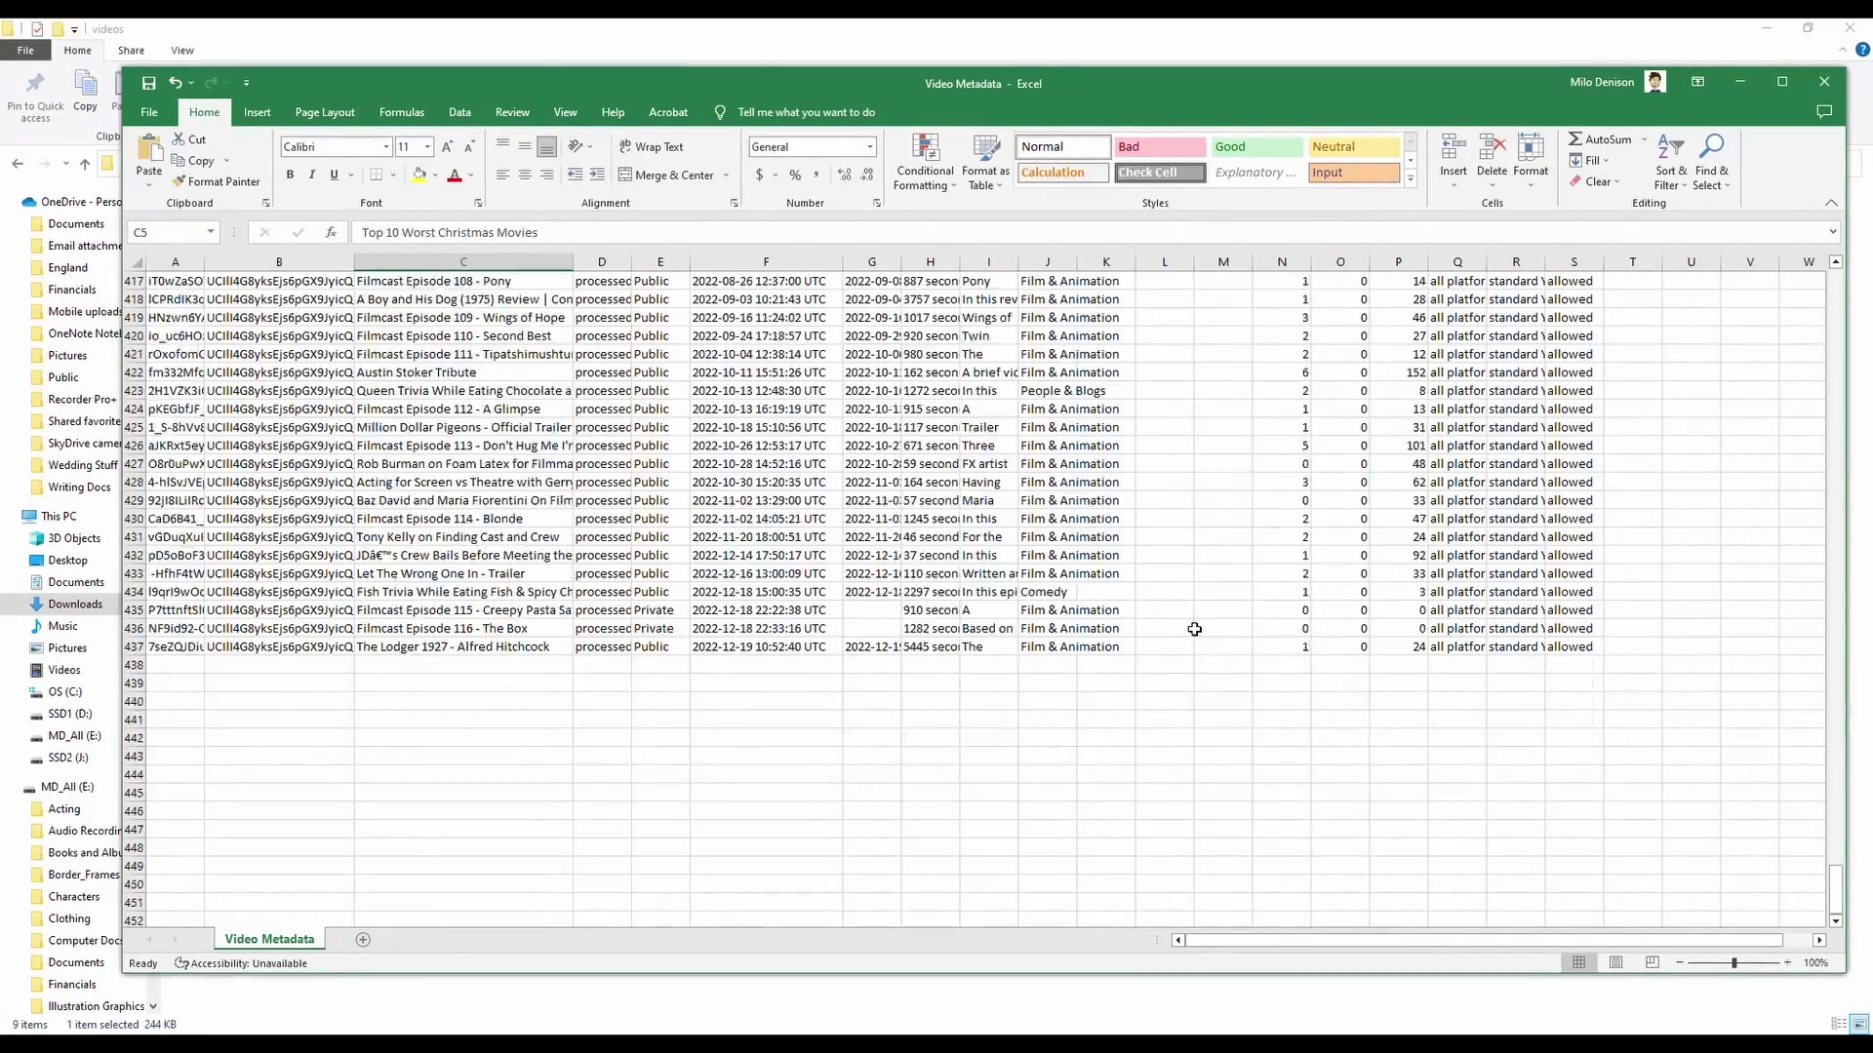
scroll(1193, 628, "up", 2)
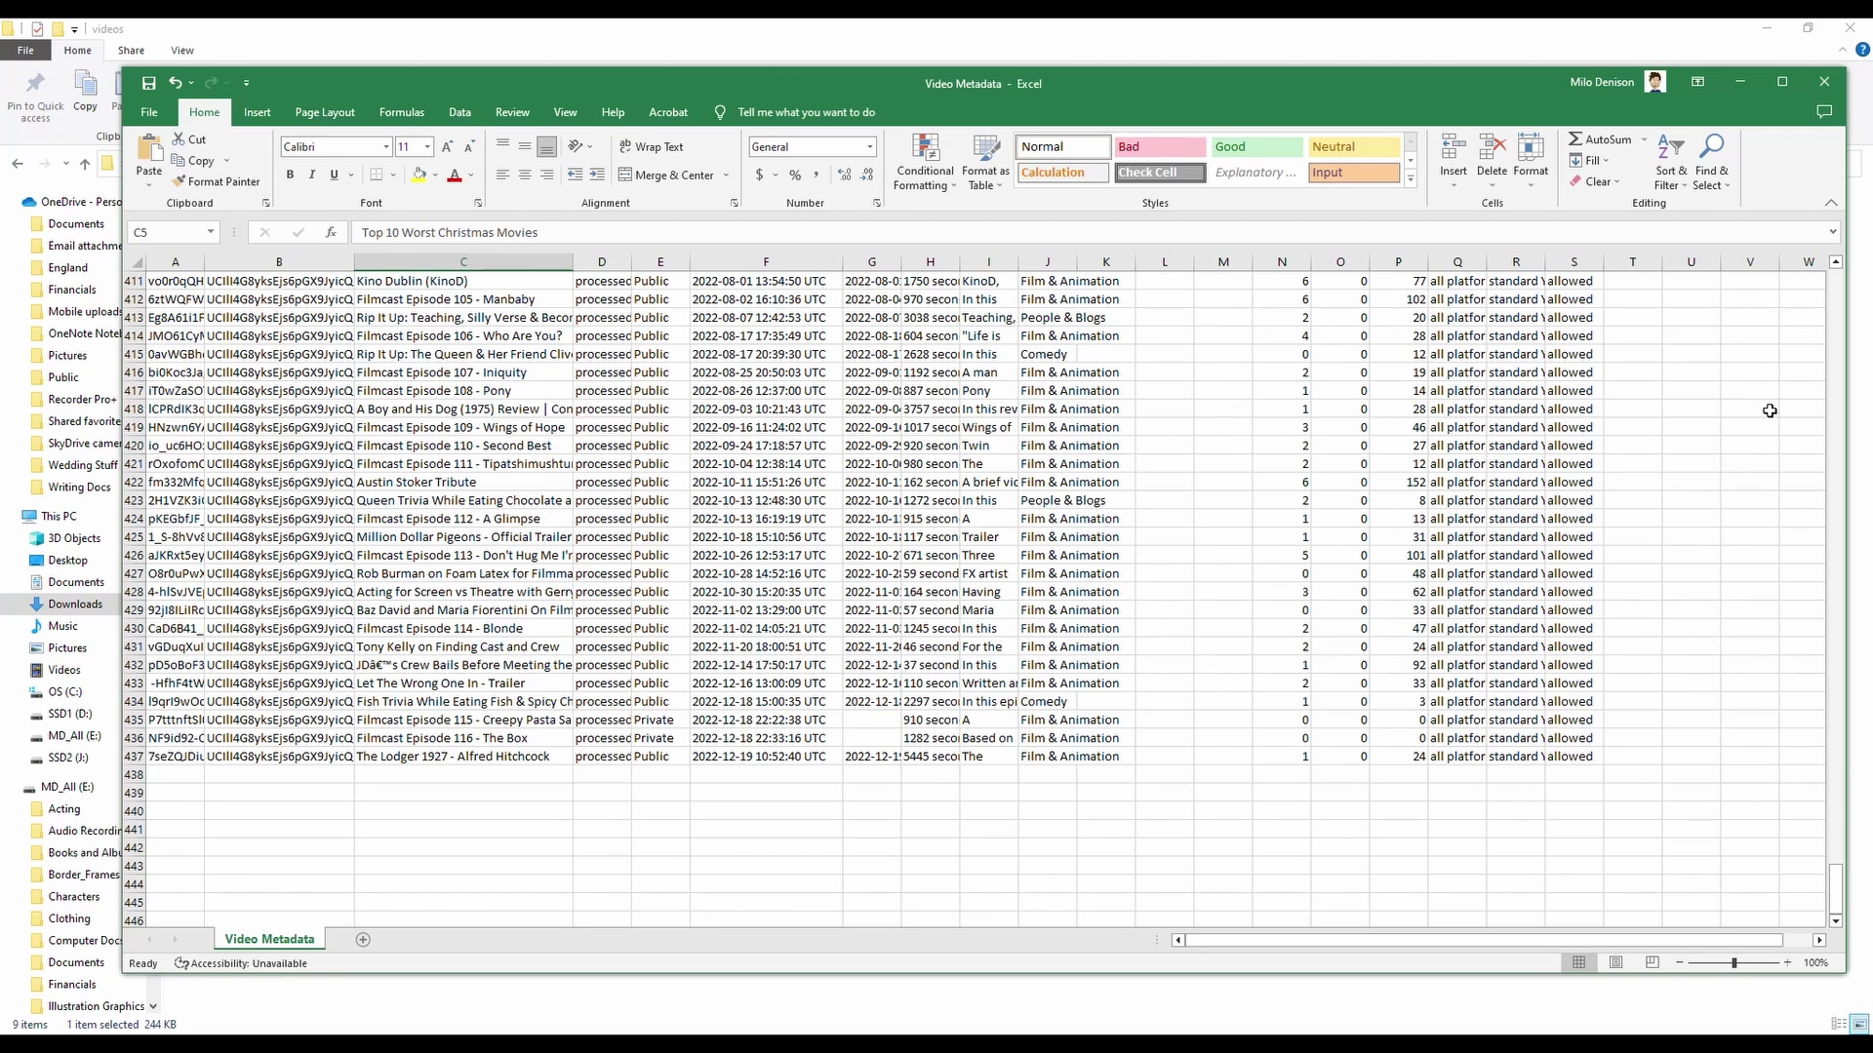
scroll(1769, 411, "down", 1)
key("alt+F4")
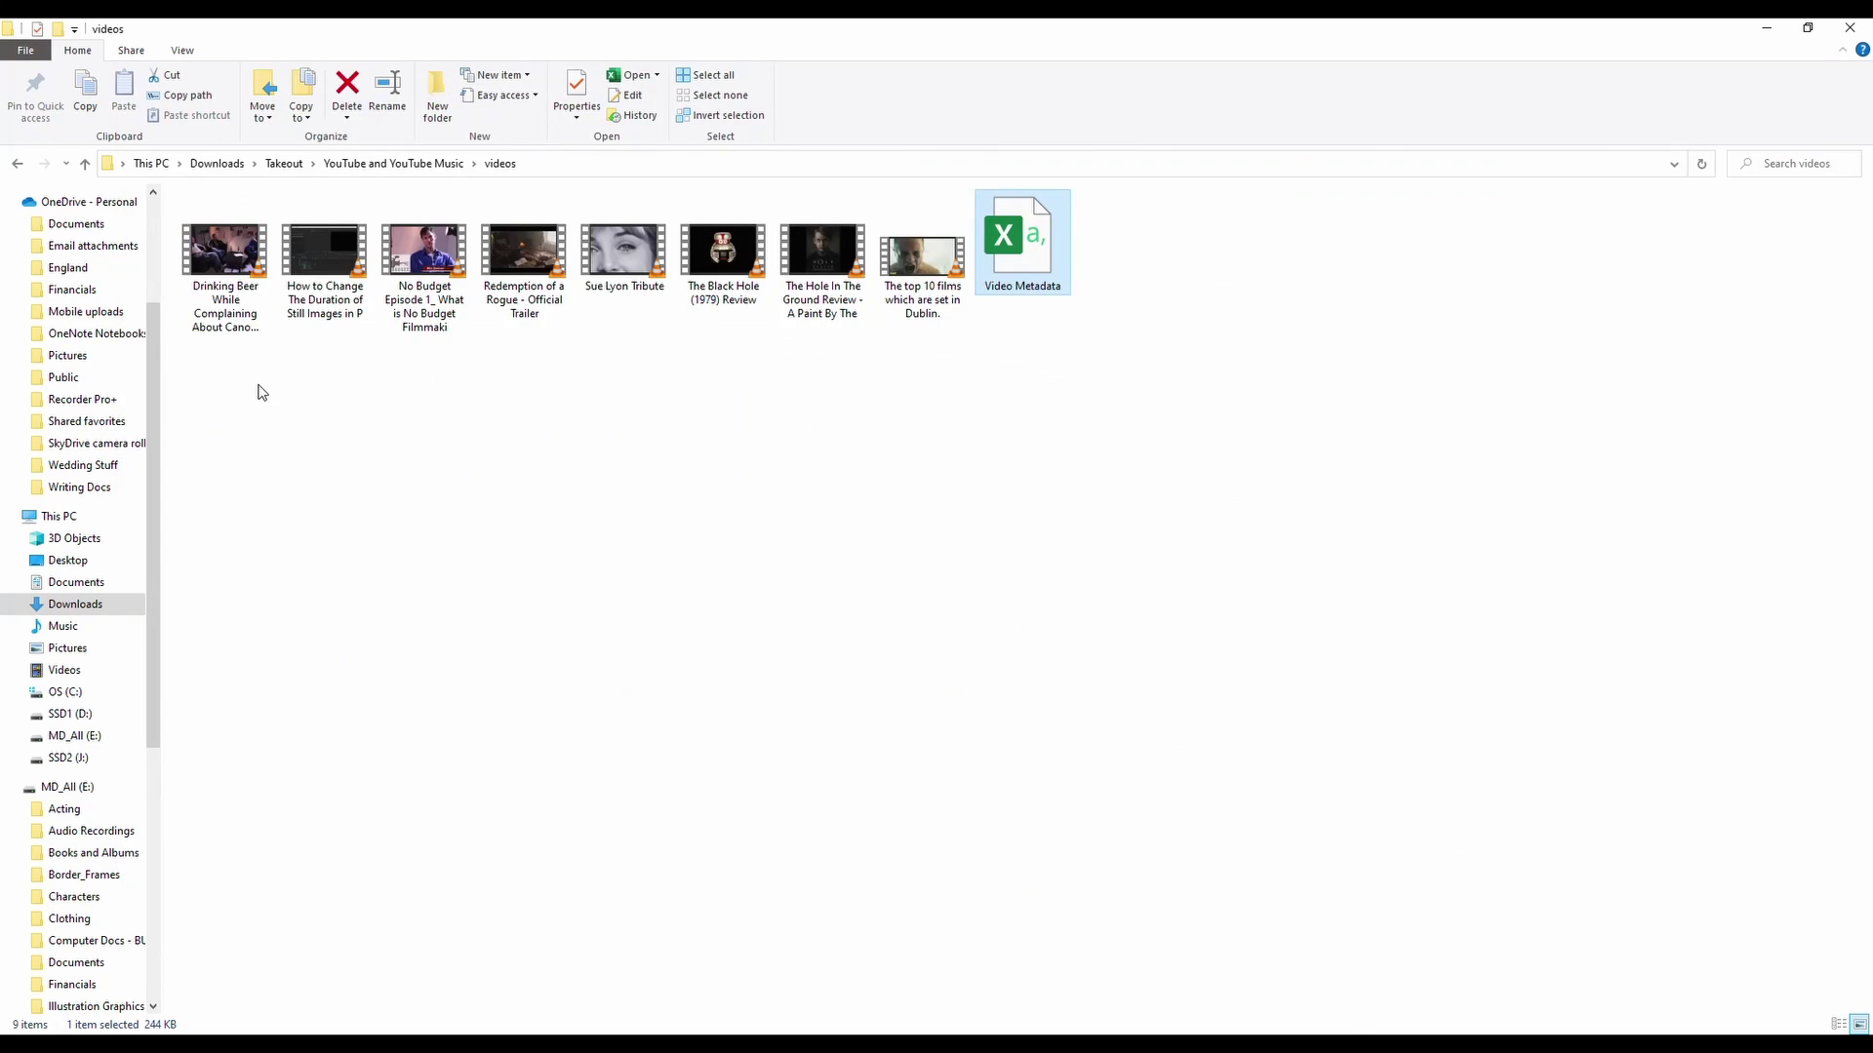